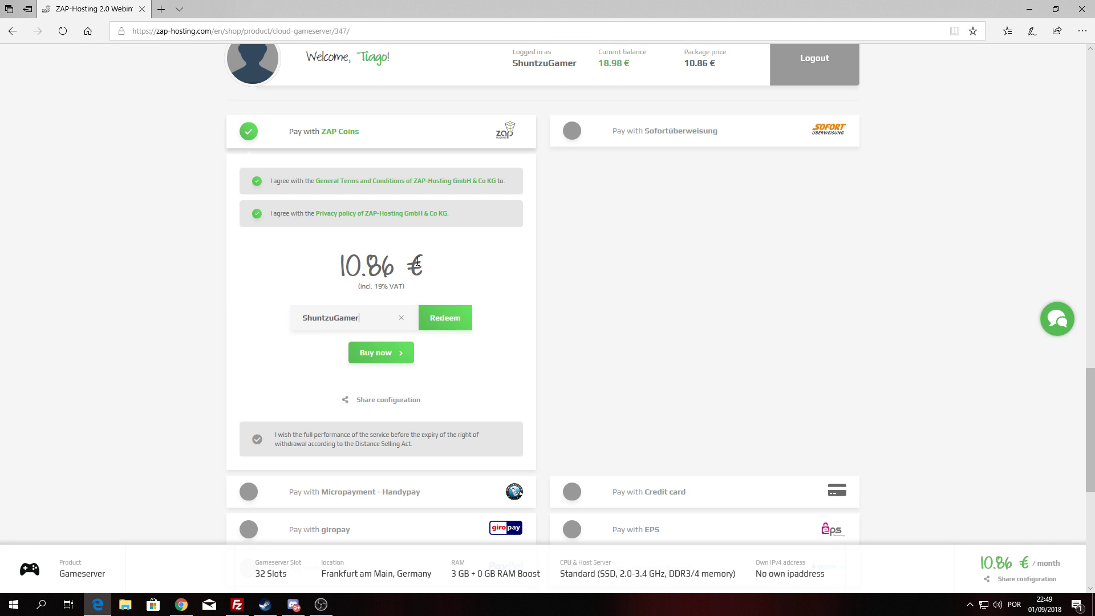
Look over the payment methods offered for the 32-slot gameserver order
scroll(283, 376, "down", 6)
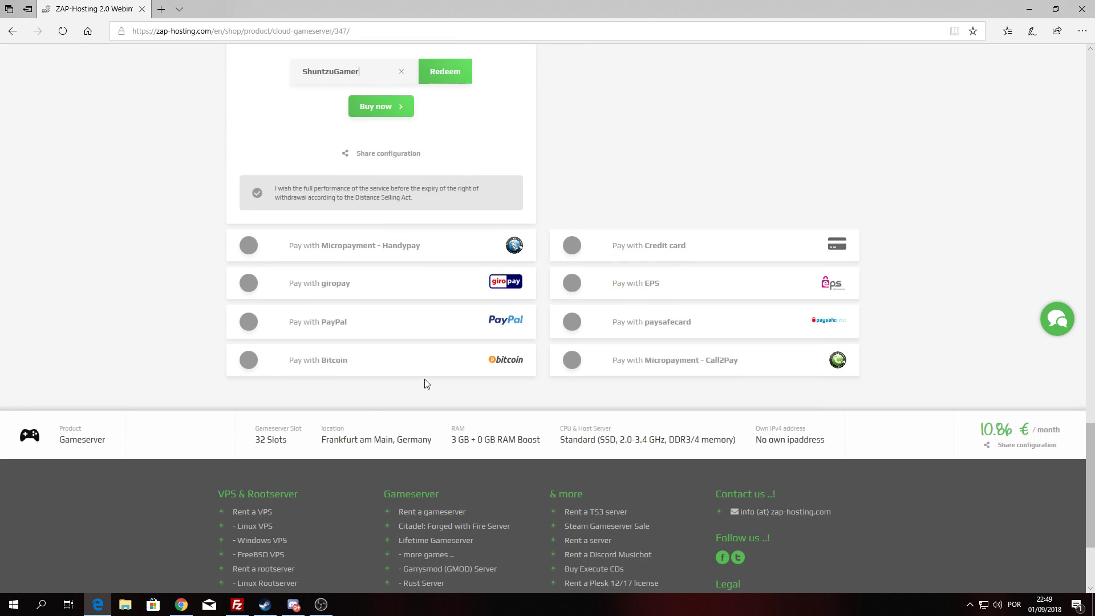
scroll(423, 381, "up", 4)
scroll(709, 493, "down", 1)
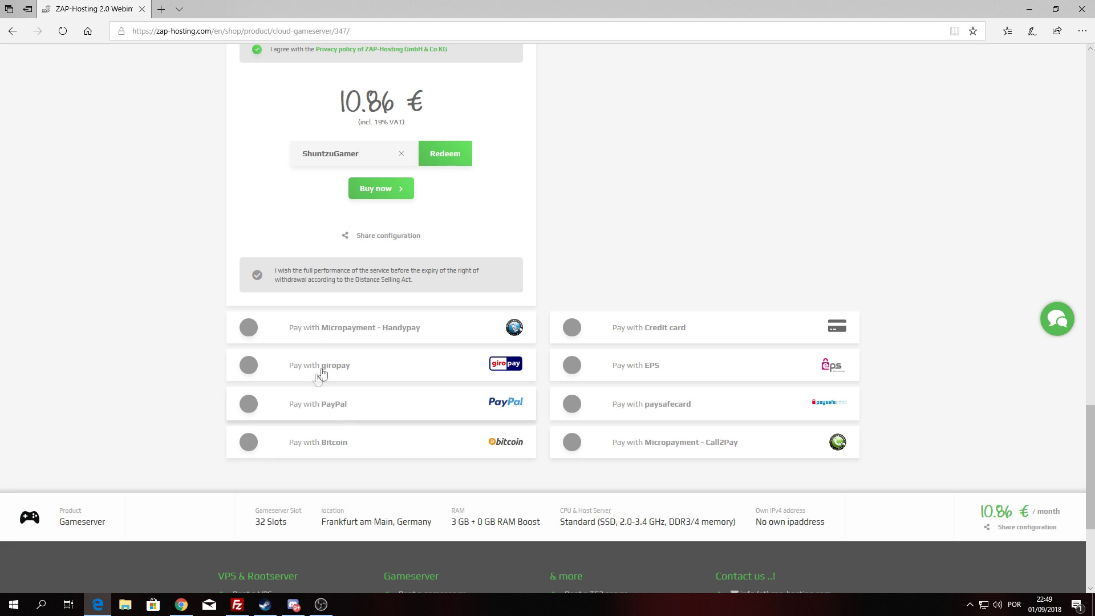
Go to the customer area and open the details of the GTA 5: FiveM Mod (Linux) gameserver
scroll(216, 362, "up", 20)
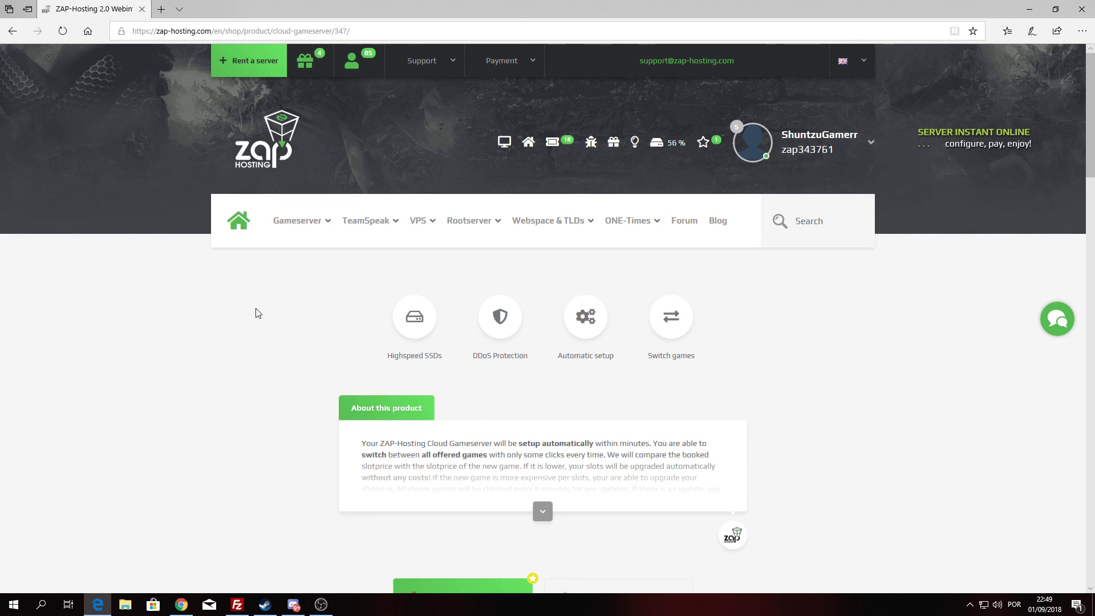
left_click(507, 147)
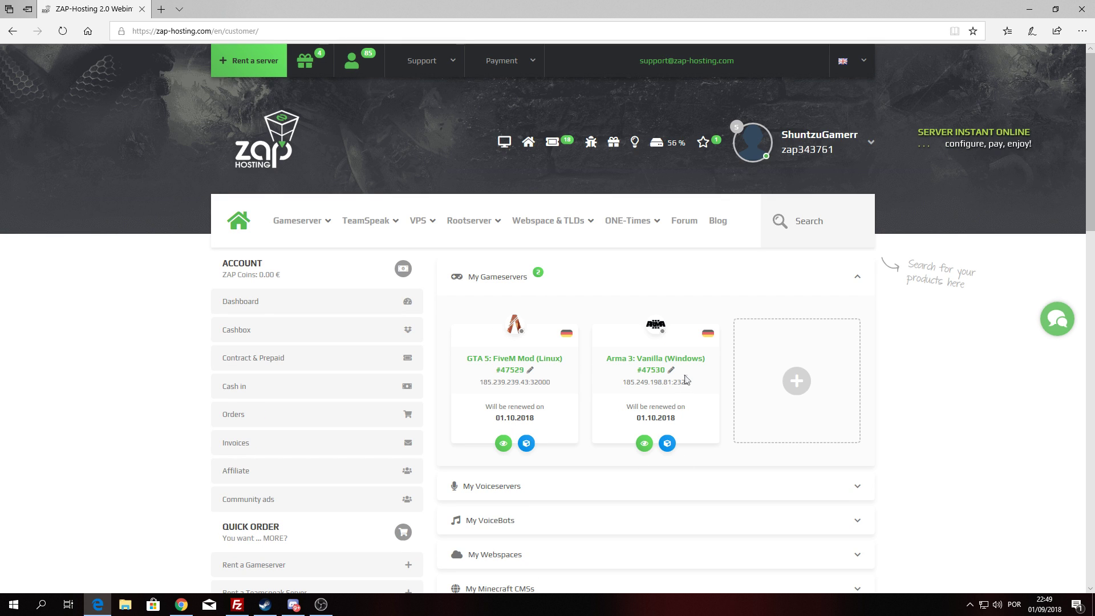
scroll(571, 411, "down", 2)
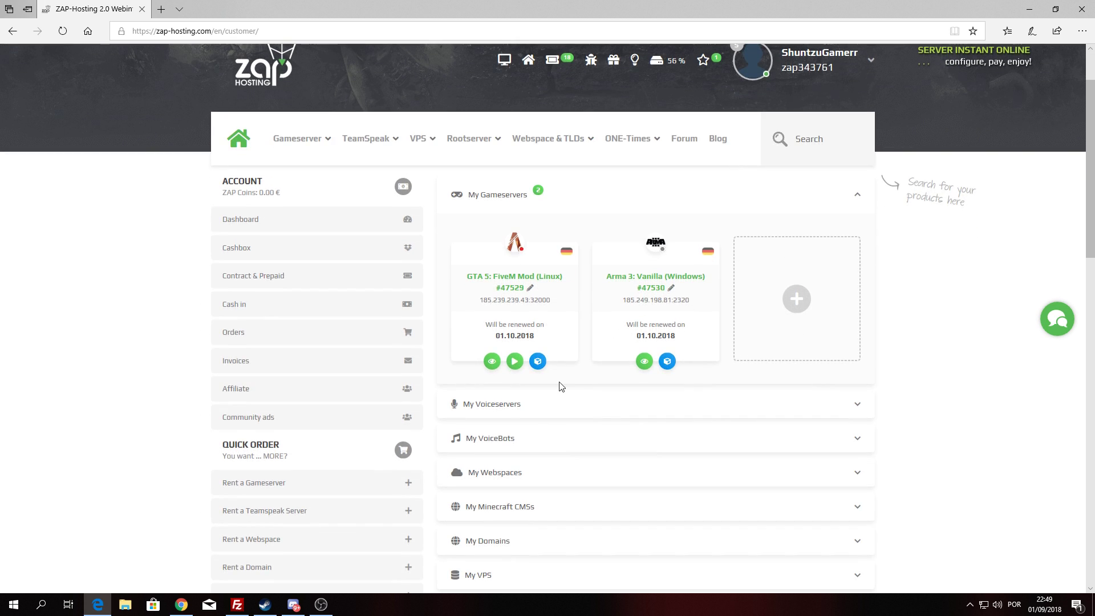
scroll(561, 387, "up", 2)
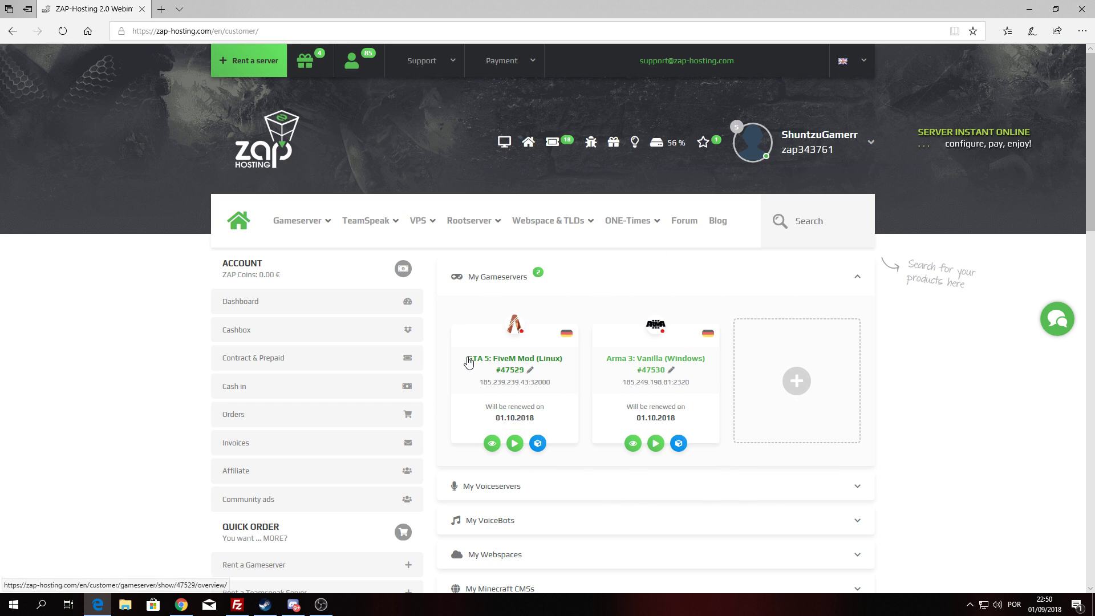
scroll(468, 362, "down", 2)
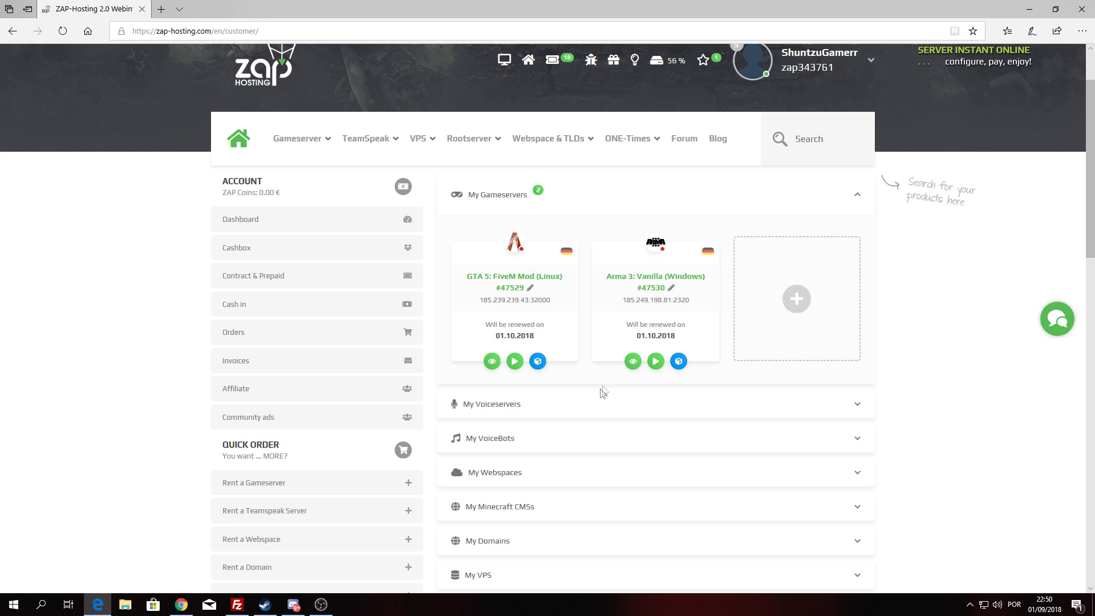
scroll(593, 406, "up", 2)
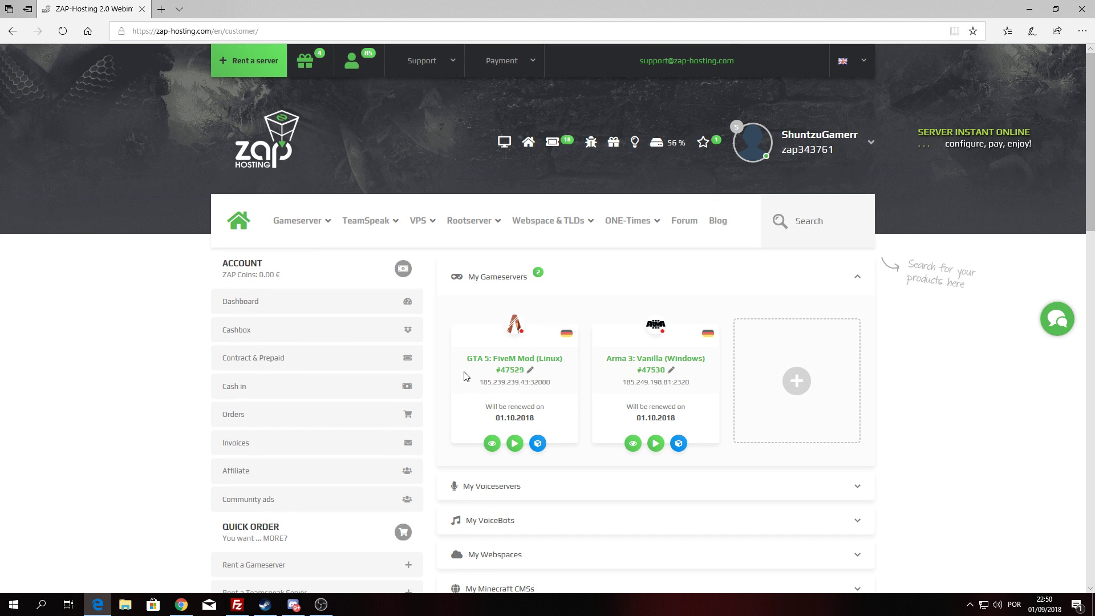
scroll(464, 376, "down", 2)
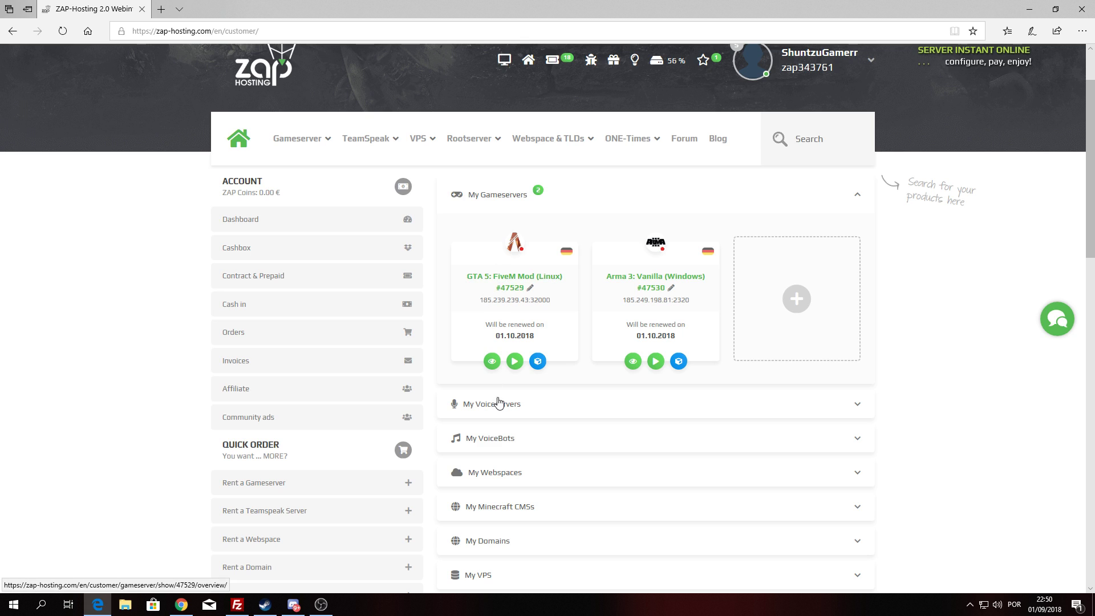
left_click(492, 361)
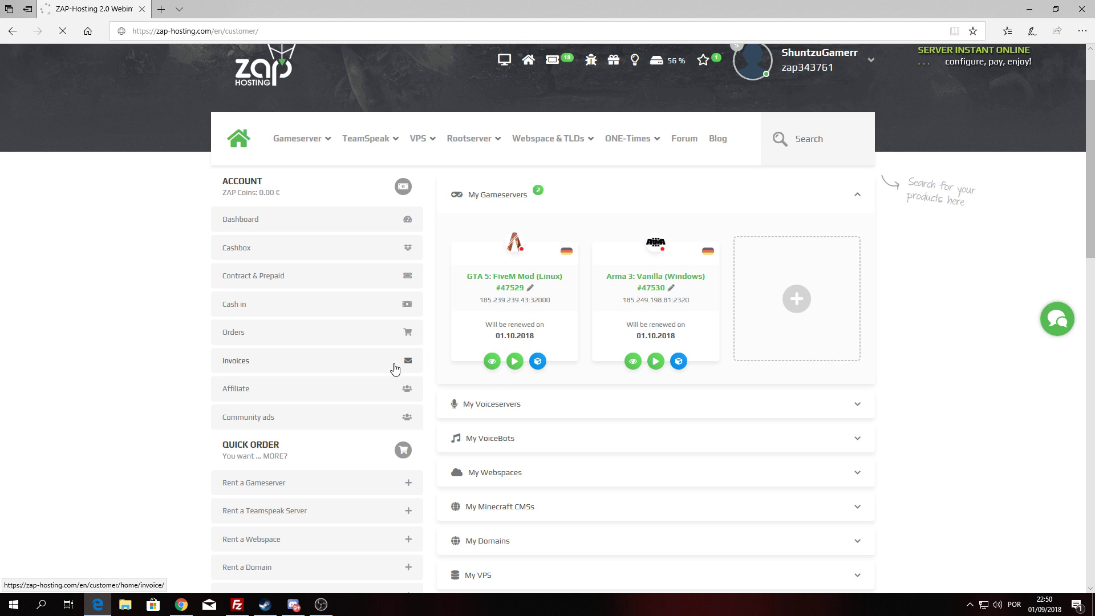
Look over the FiveM server's product details and open its gameserver settings
scroll(395, 369, "down", 4)
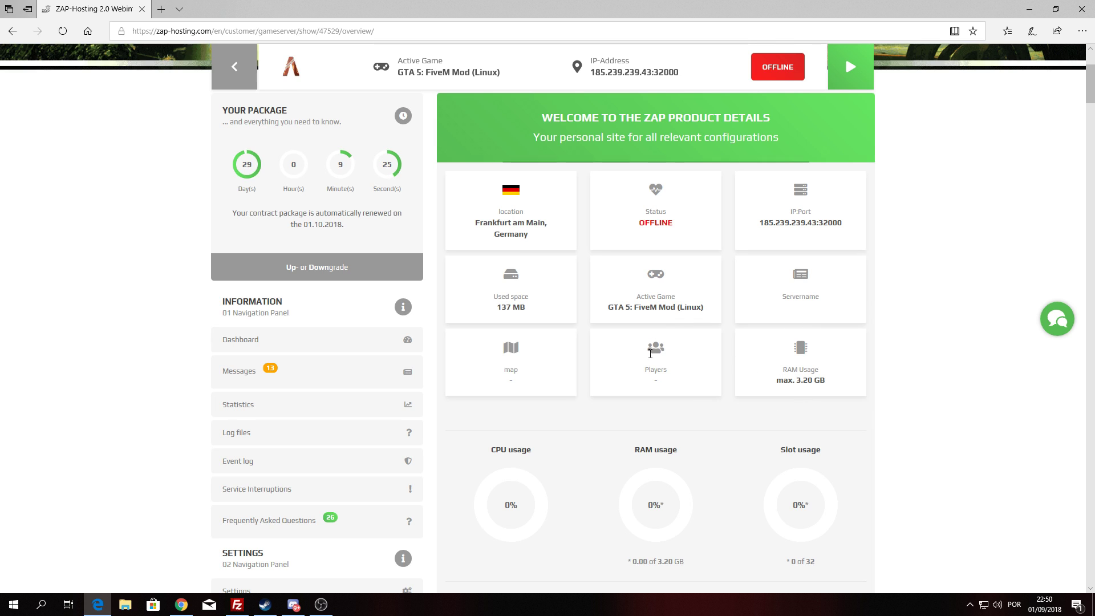
scroll(650, 353, "down", 3)
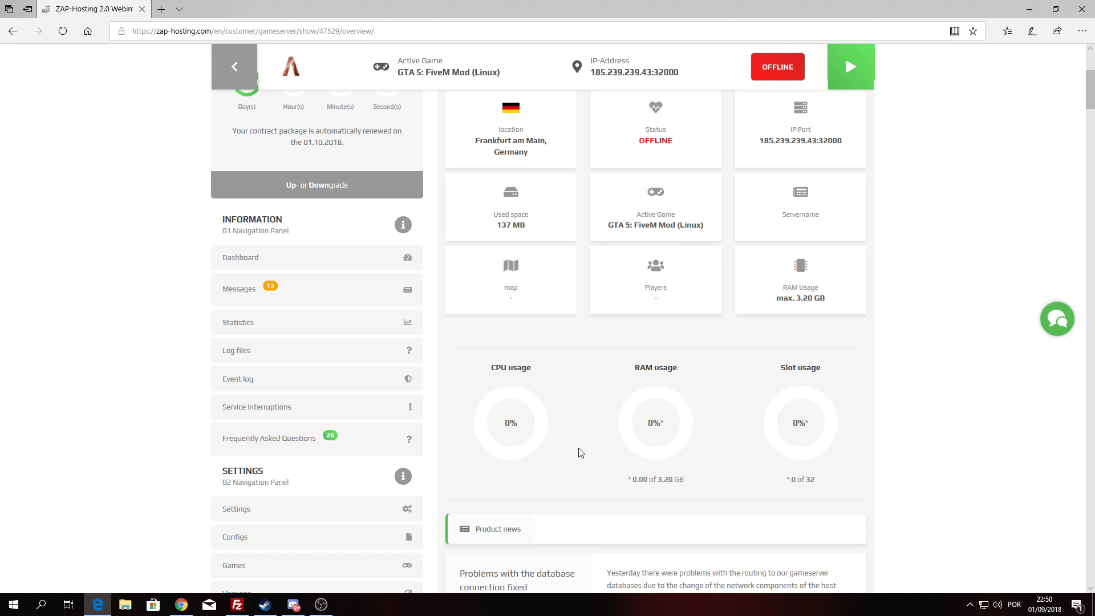
scroll(285, 285, "down", 2)
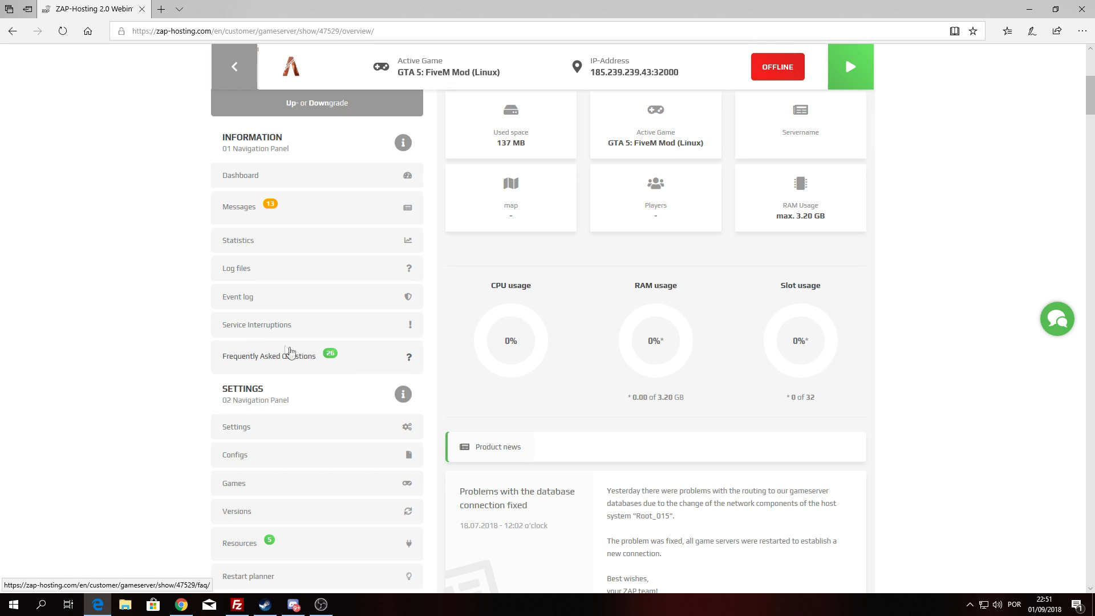
scroll(274, 364, "down", 3)
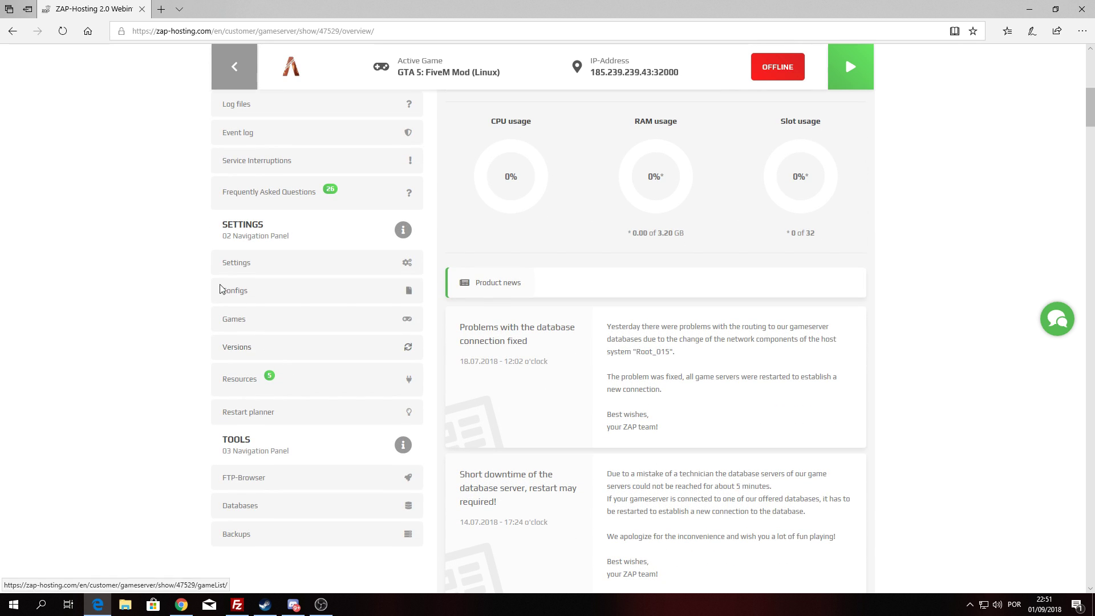
scroll(222, 285, "down", 2)
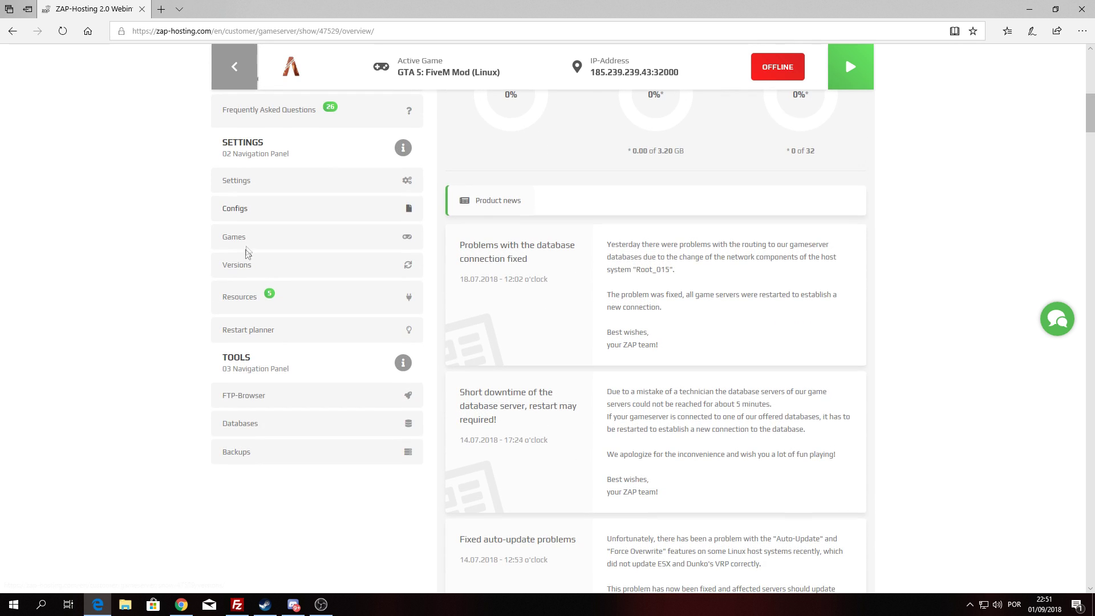
left_click(249, 184)
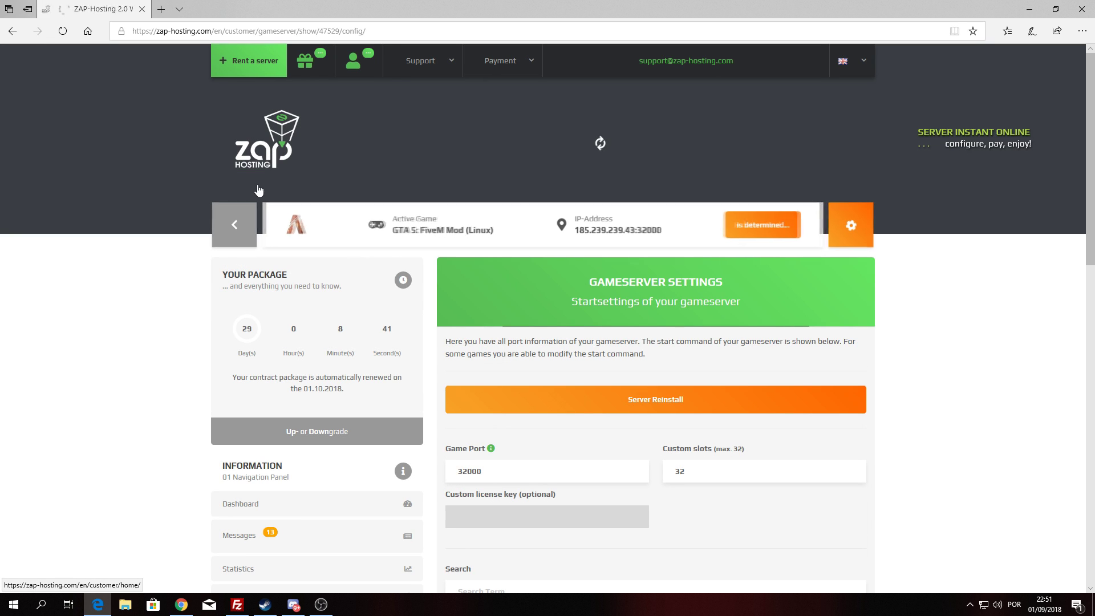
Examine the server's port, slot and license key fields and its basic settings for server name, database and Rcon password
scroll(563, 381, "down", 4)
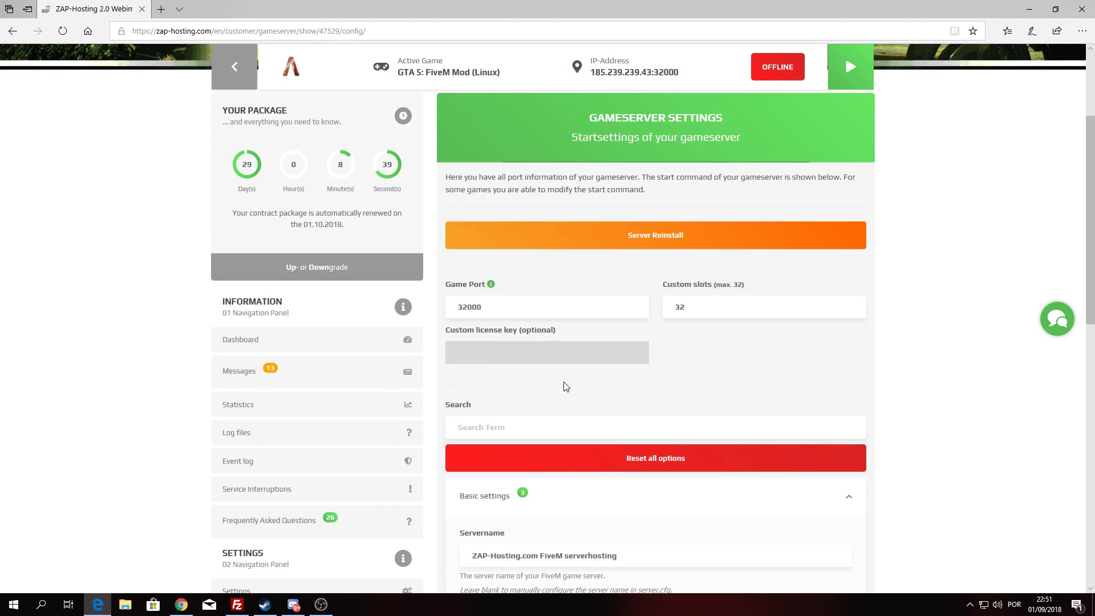
scroll(562, 379, "down", 2)
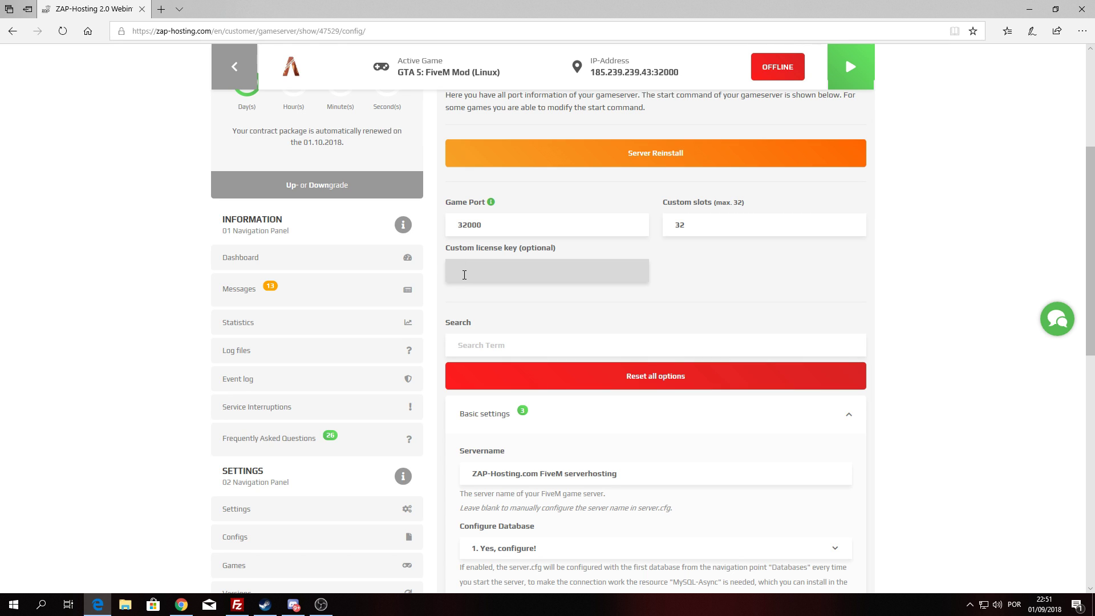
scroll(494, 289, "down", 3)
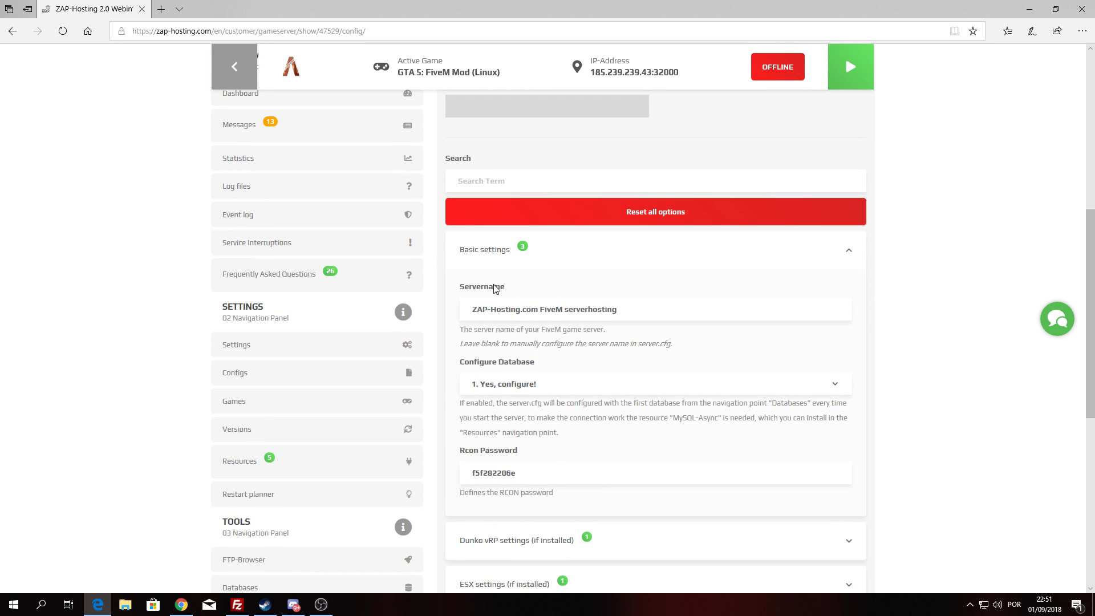
scroll(530, 318, "down", 2)
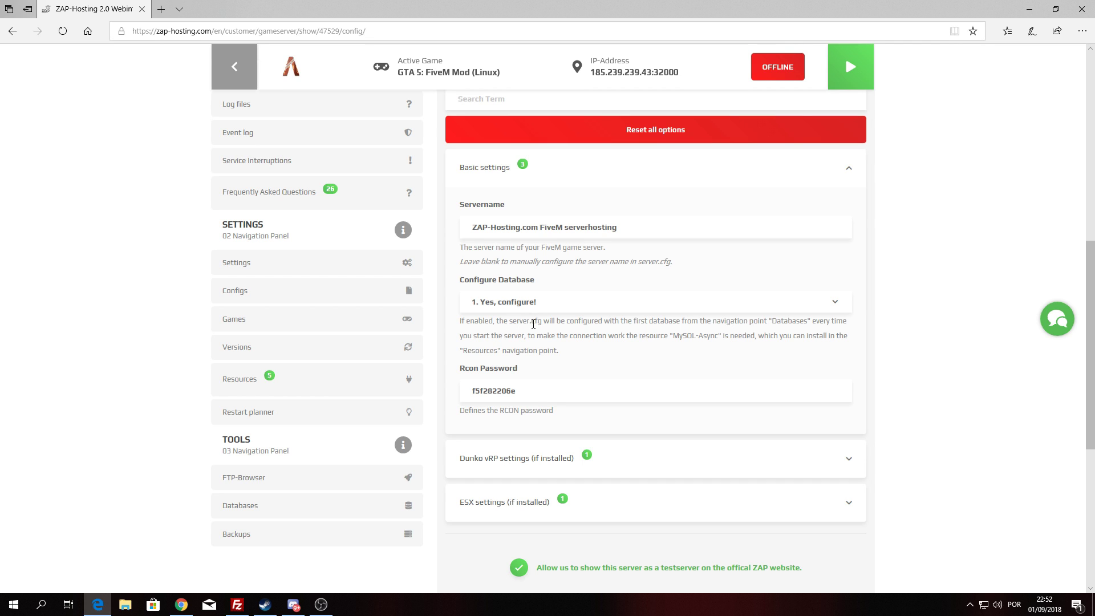
scroll(495, 345, "down", 3)
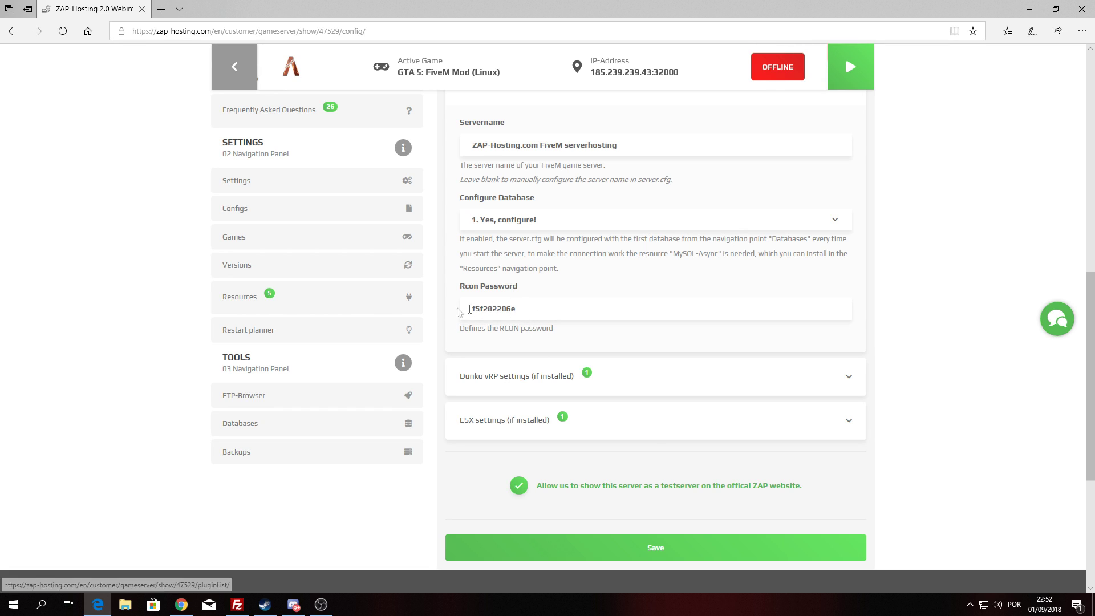
Set the language in the Dunko vRP settings to pt and save the gameserver settings
left_click(512, 382)
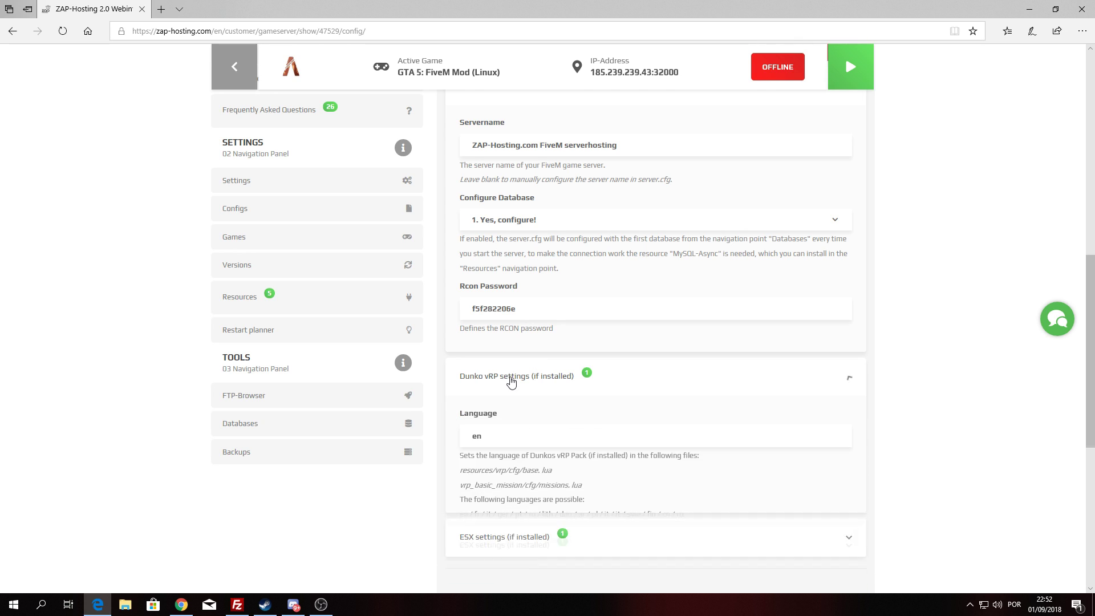
scroll(511, 381, "down", 3)
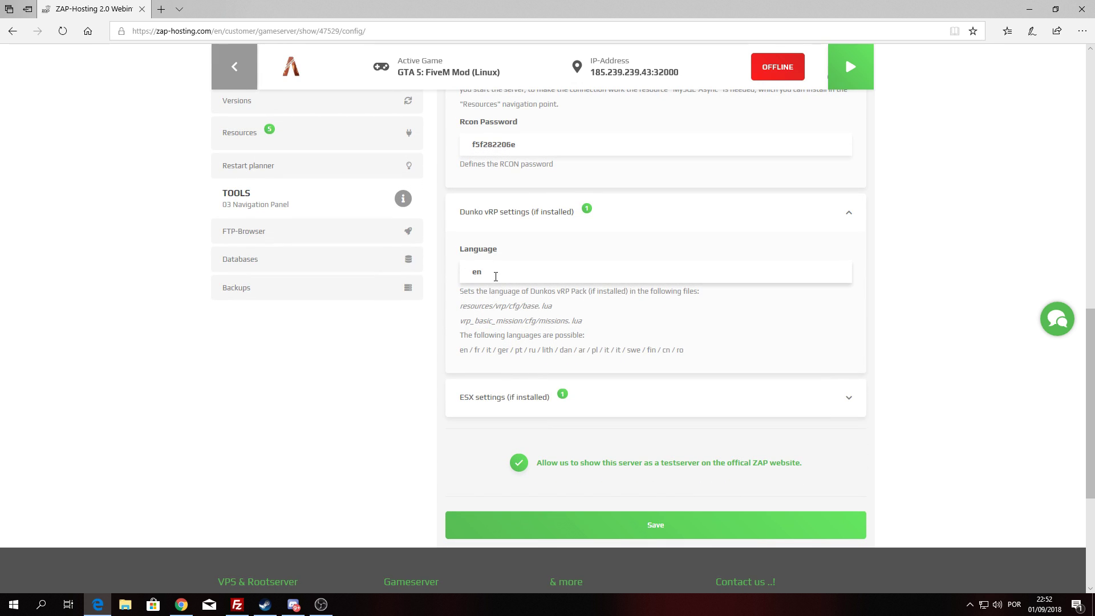
scroll(521, 336, "up", 2)
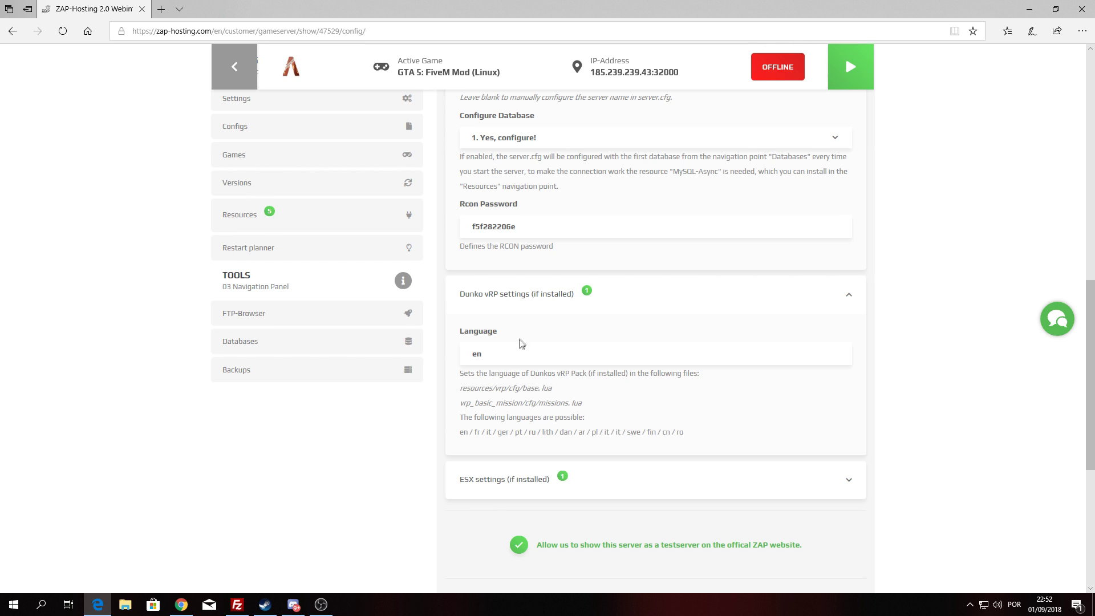
scroll(512, 377, "down", 2)
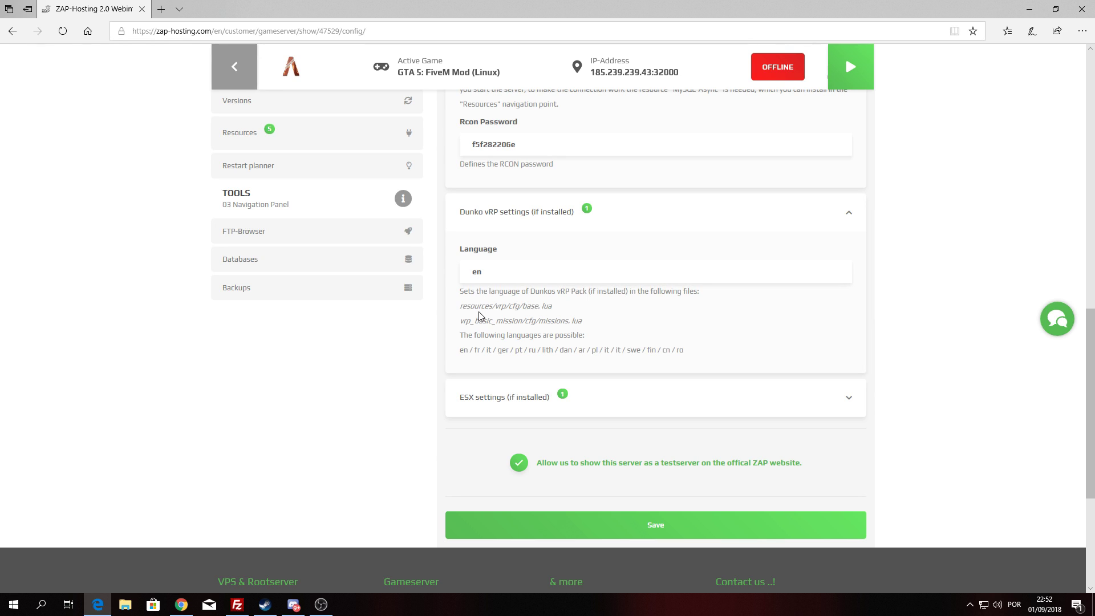
left_click(483, 274)
left_click(503, 275)
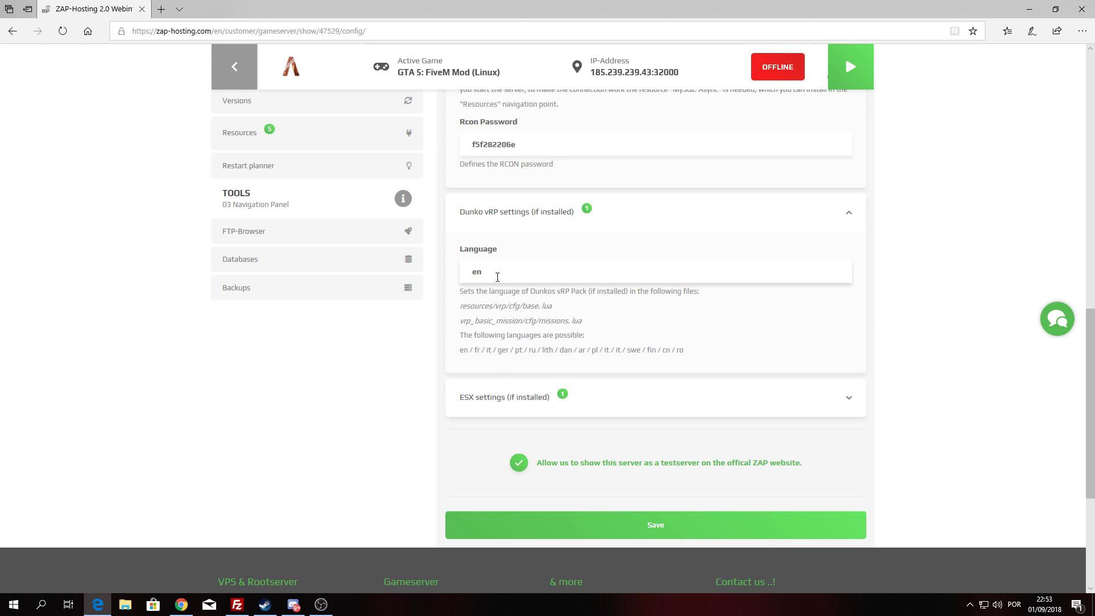
key("BackSpace")
key("BackSpace")
type("pt")
left_click(641, 534)
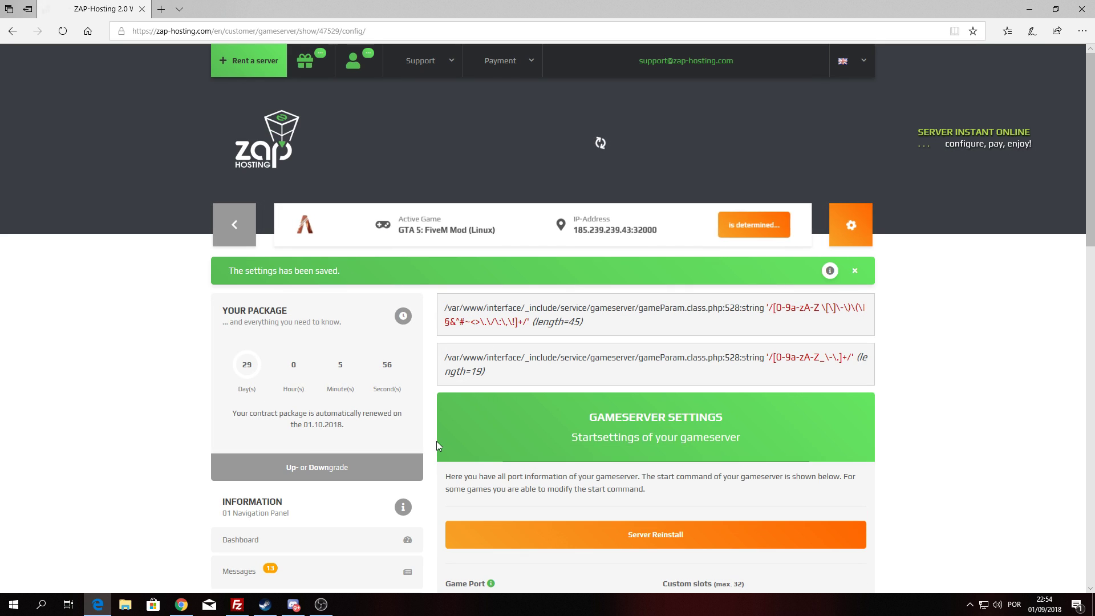
Open server.cfg for editing from the FiveM server's available config files
scroll(436, 440, "down", 8)
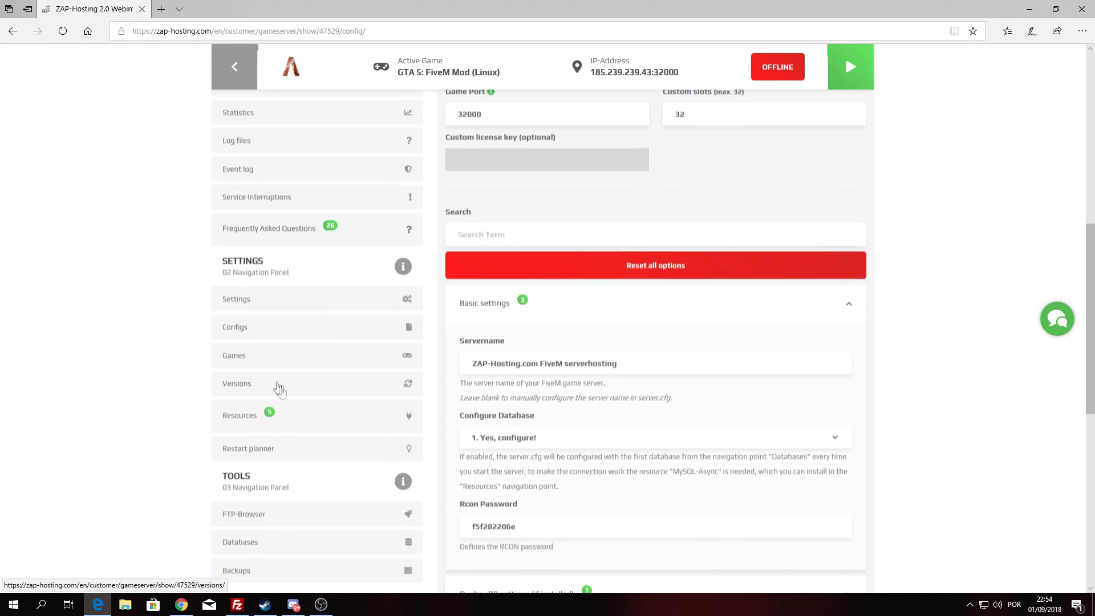
left_click(246, 335)
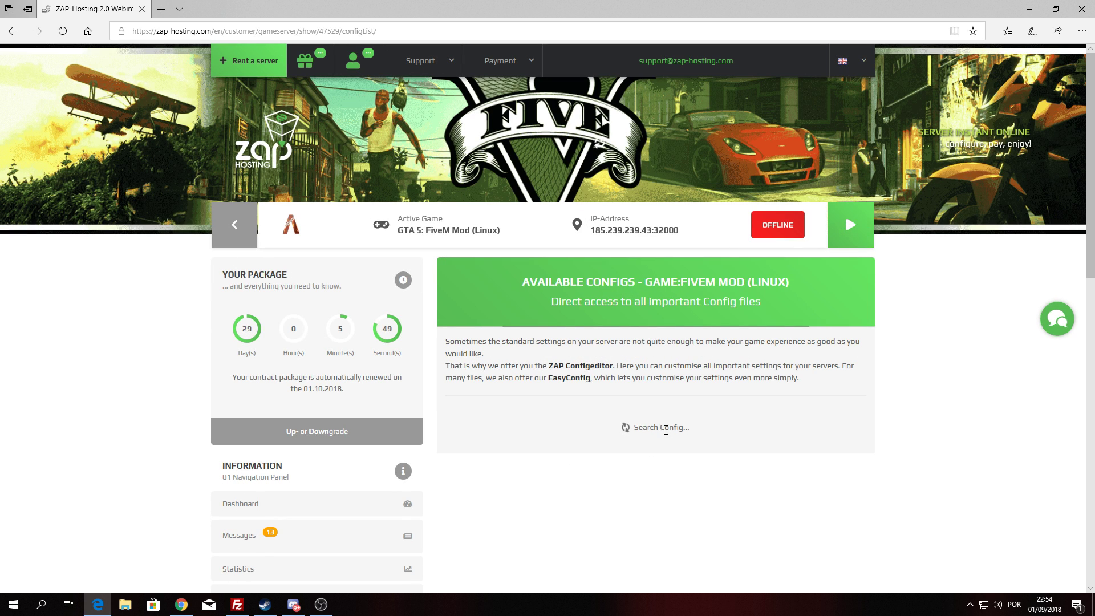
scroll(667, 433, "down", 3)
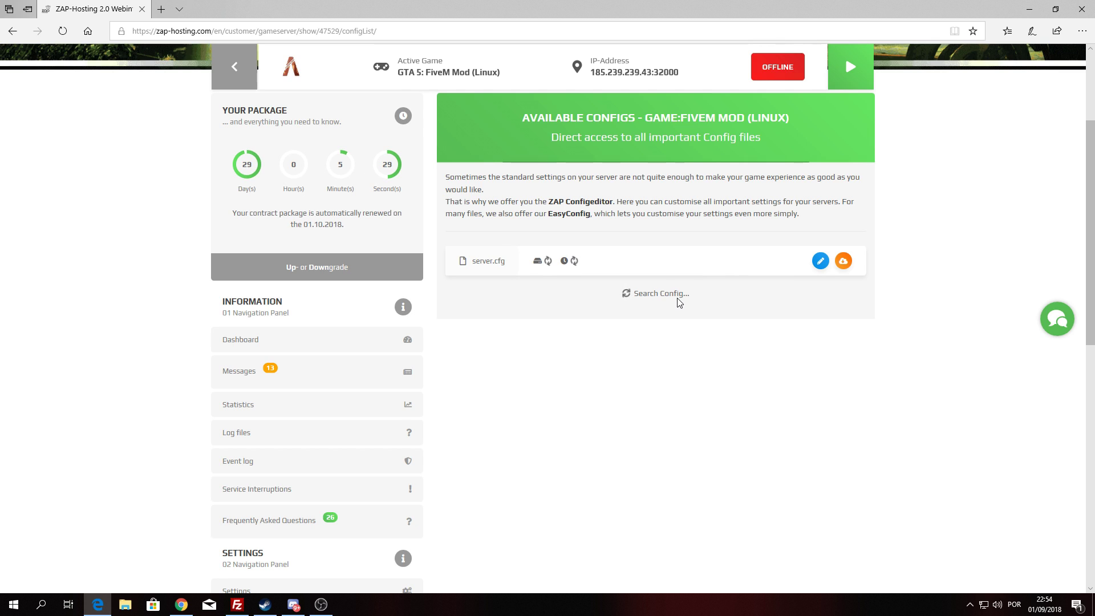
left_click(821, 262)
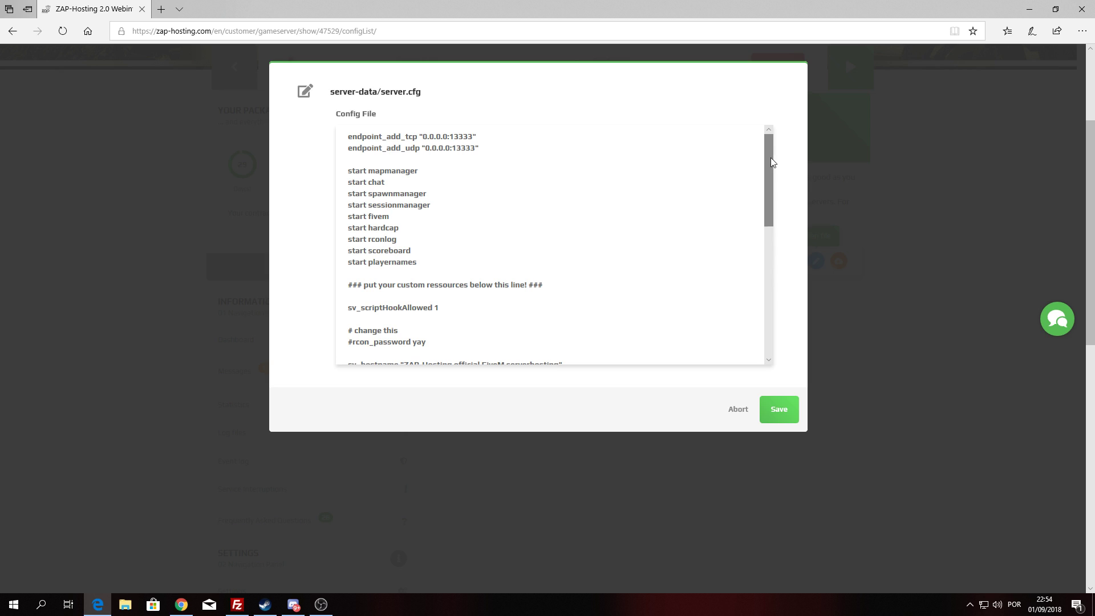
Read through server.cfg from its resource start lines to the hostname, server icon, system admin and slot limit entries, and close it without saving
left_click_drag(768, 157, 765, 198)
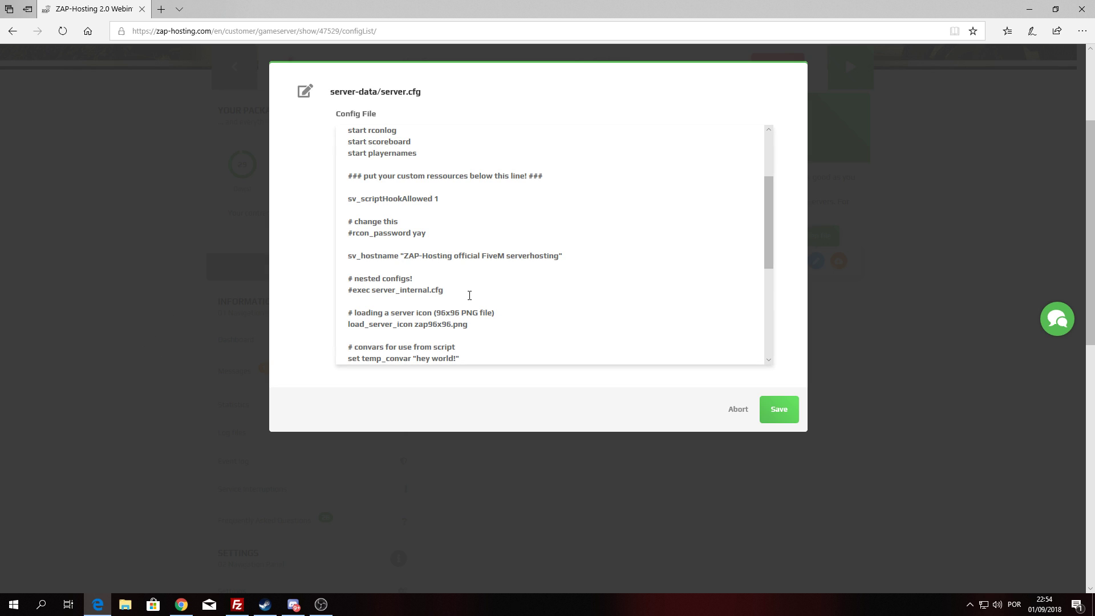
scroll(468, 296, "down", 1)
scroll(469, 295, "down", 1)
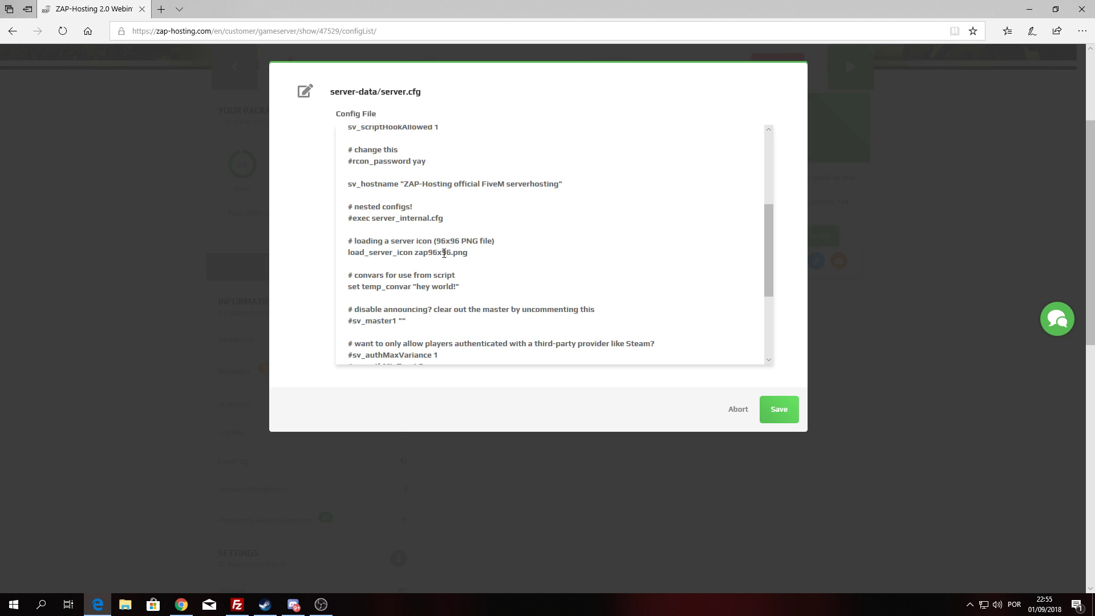
scroll(438, 278, "down", 1)
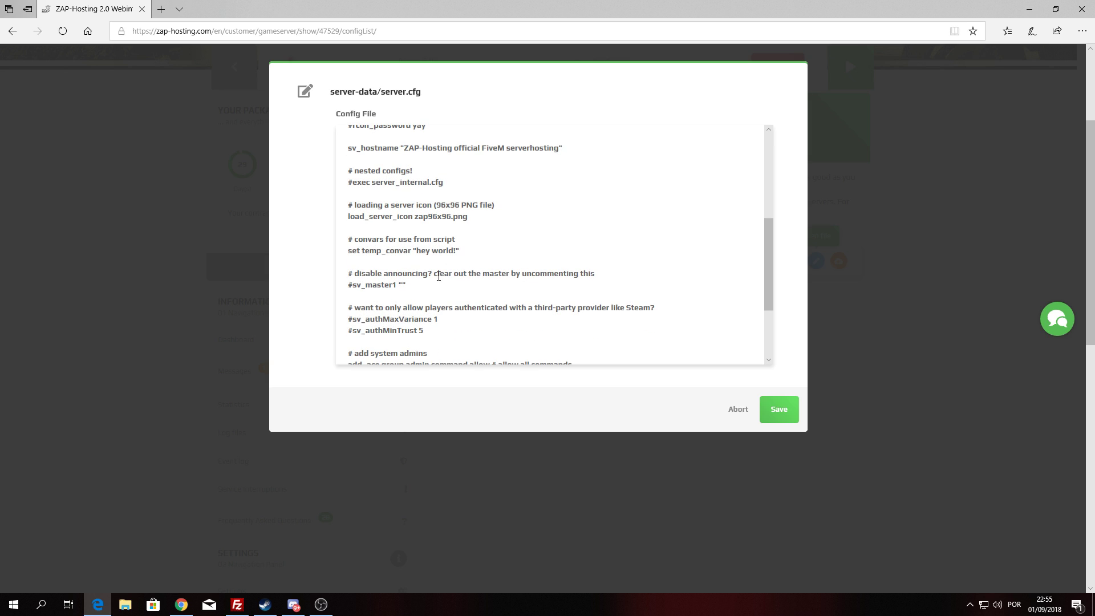
scroll(438, 275, "down", 1)
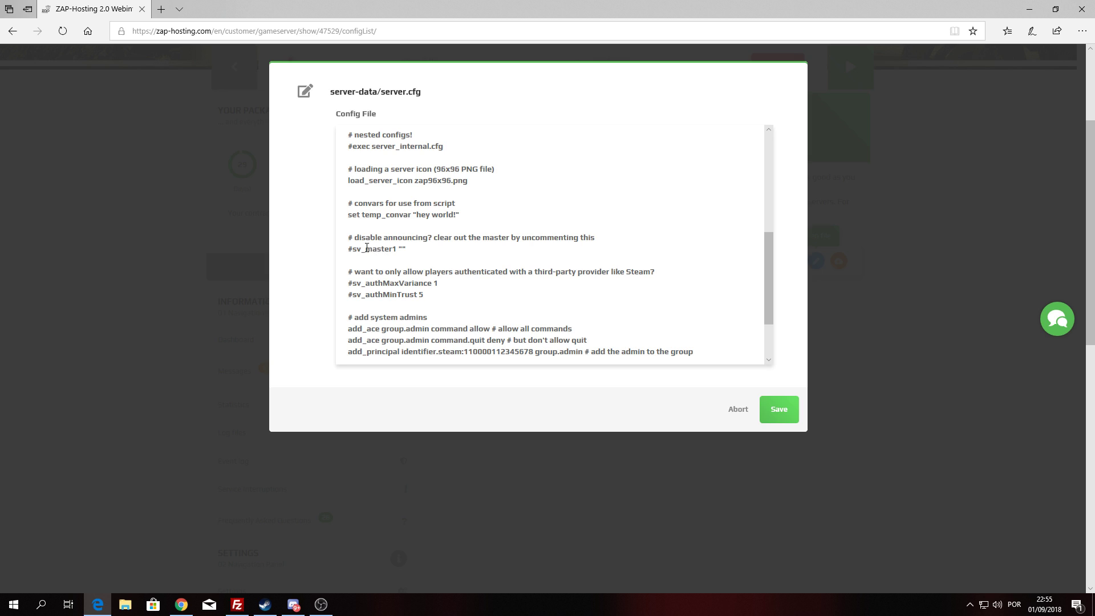
scroll(429, 254, "down", 1)
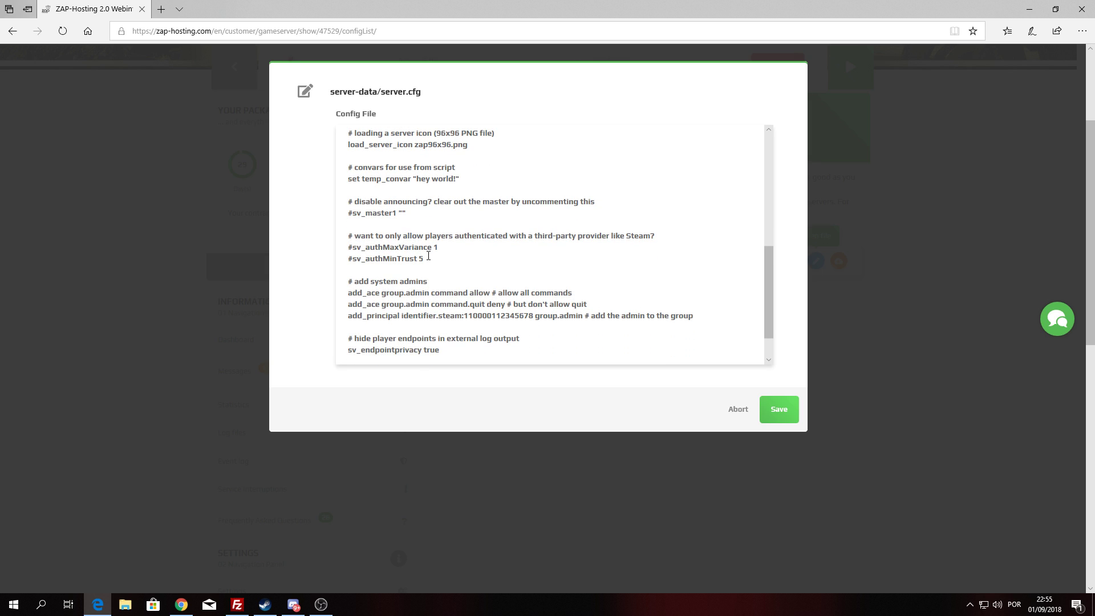
scroll(428, 255, "down", 1)
scroll(428, 255, "down", 1)
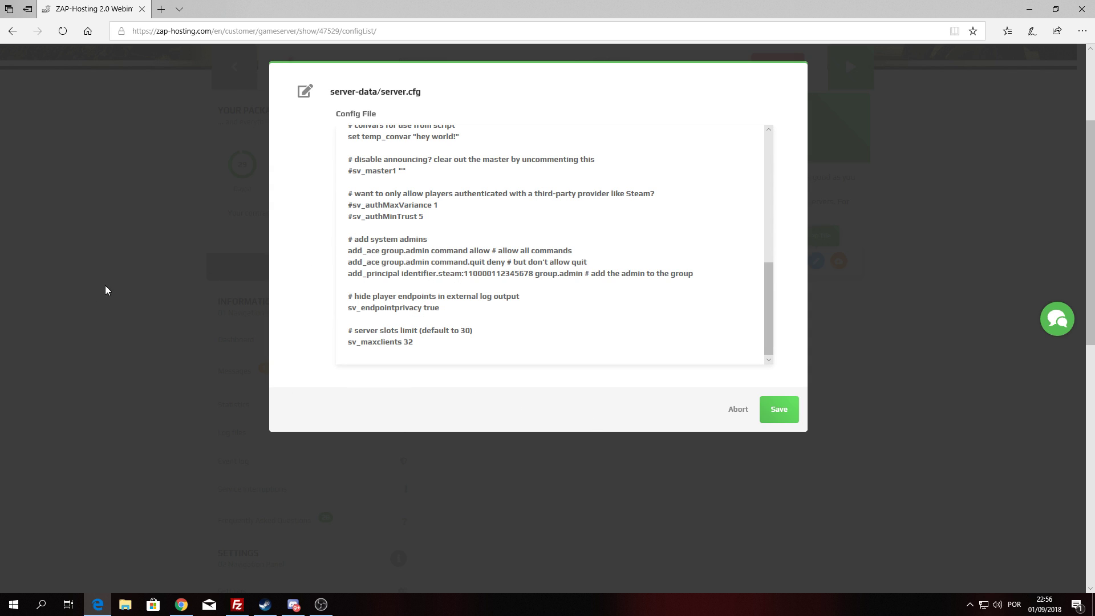
left_click(162, 297)
Open the FiveM server's Resources page and install the MySql Async plugin
scroll(260, 393, "down", 5)
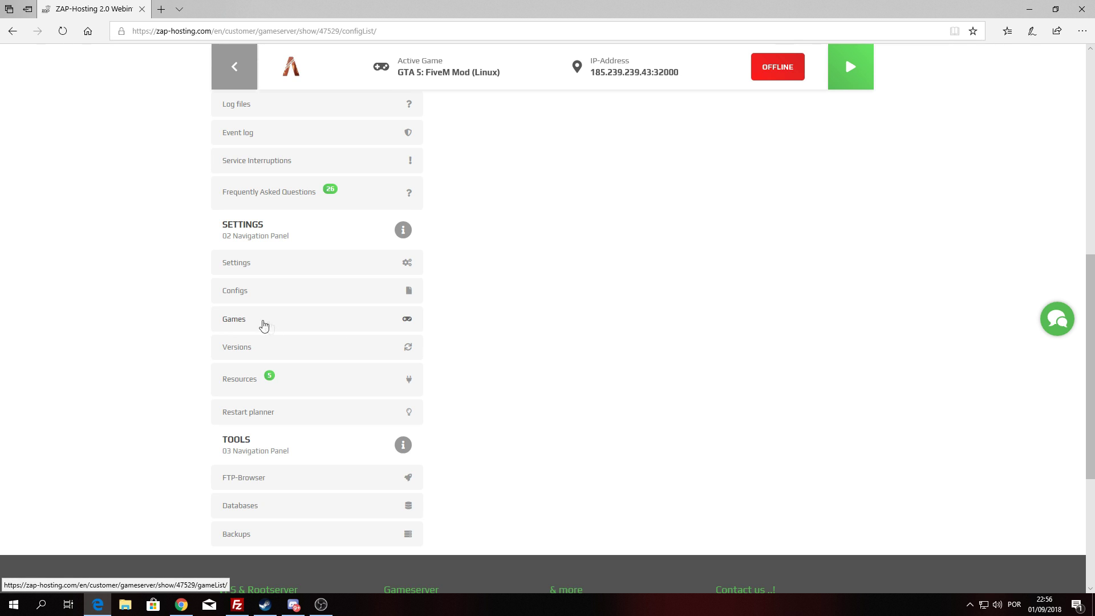
scroll(244, 320, "down", 2)
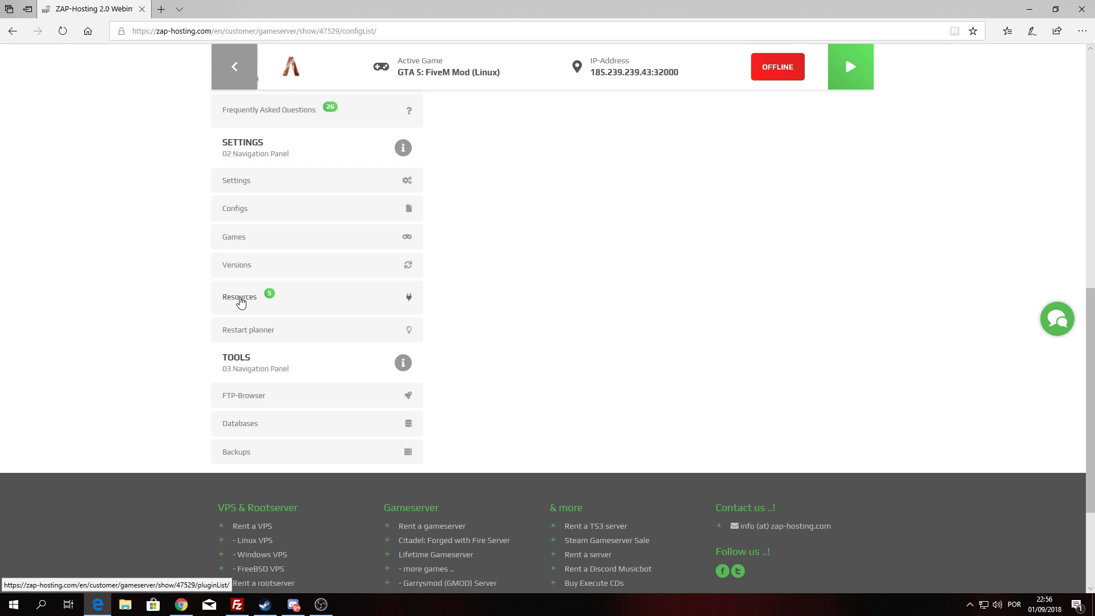
left_click(240, 301)
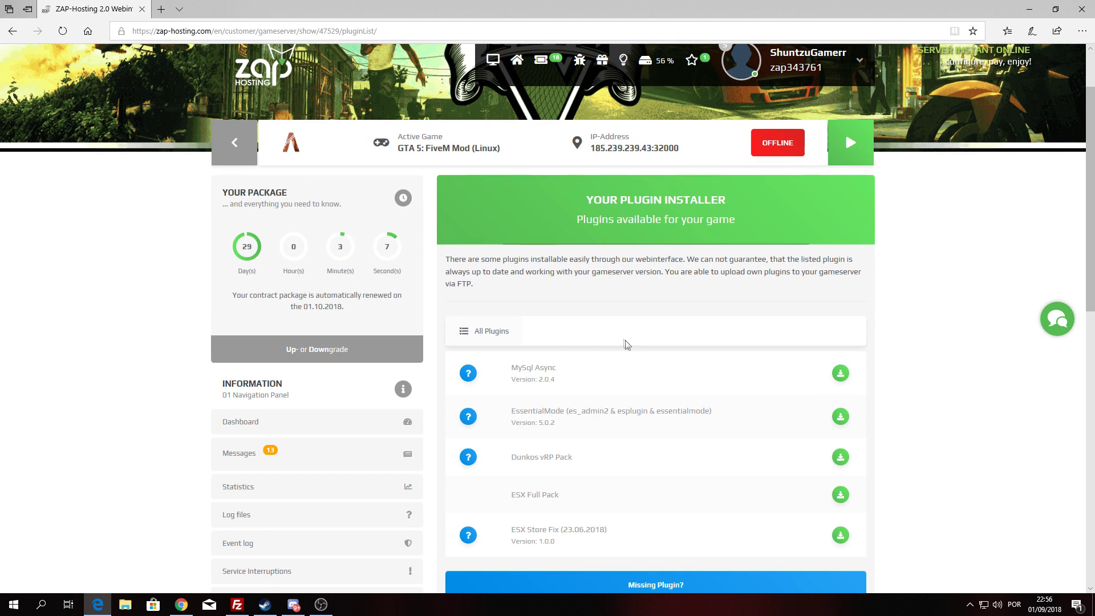
scroll(627, 345, "down", 3)
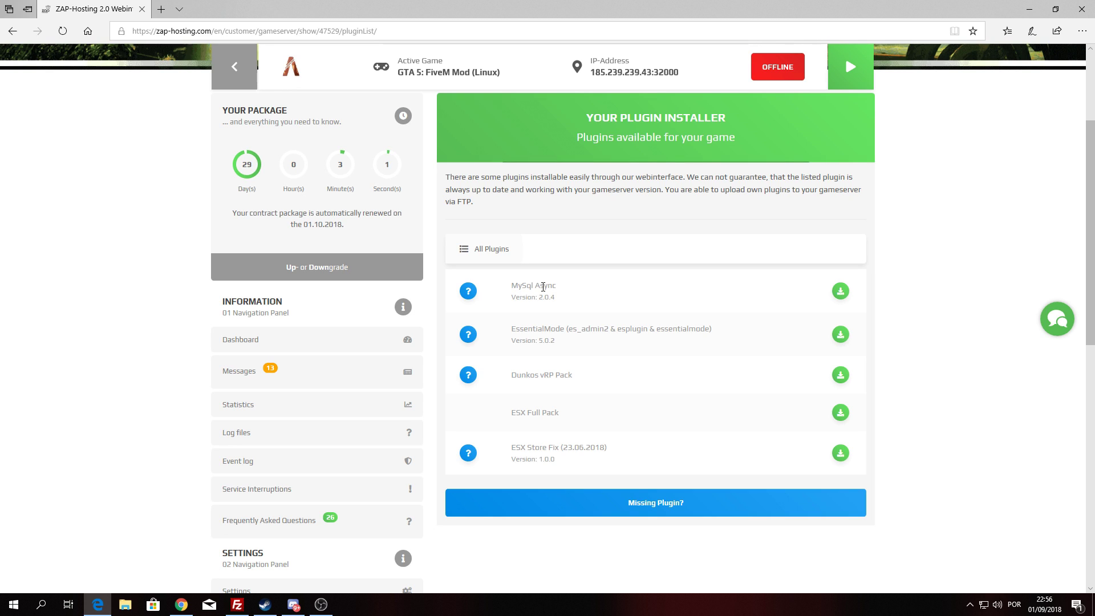
left_click(841, 291)
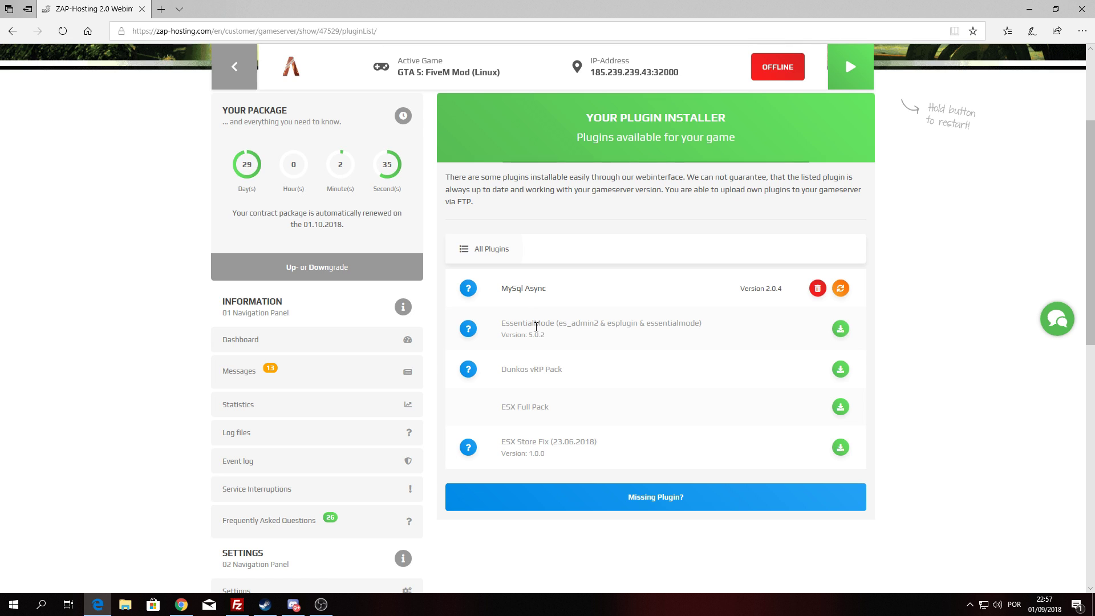
Install the Dunkos vRP Pack from the available plugins and check its installation progress
scroll(538, 323, "down", 3)
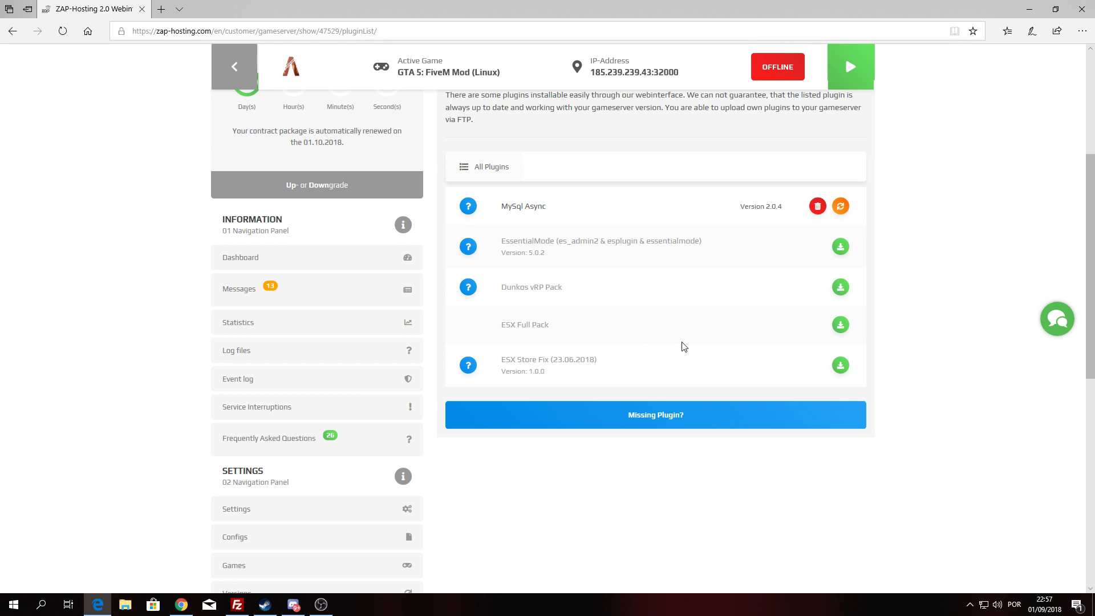
left_click(840, 287)
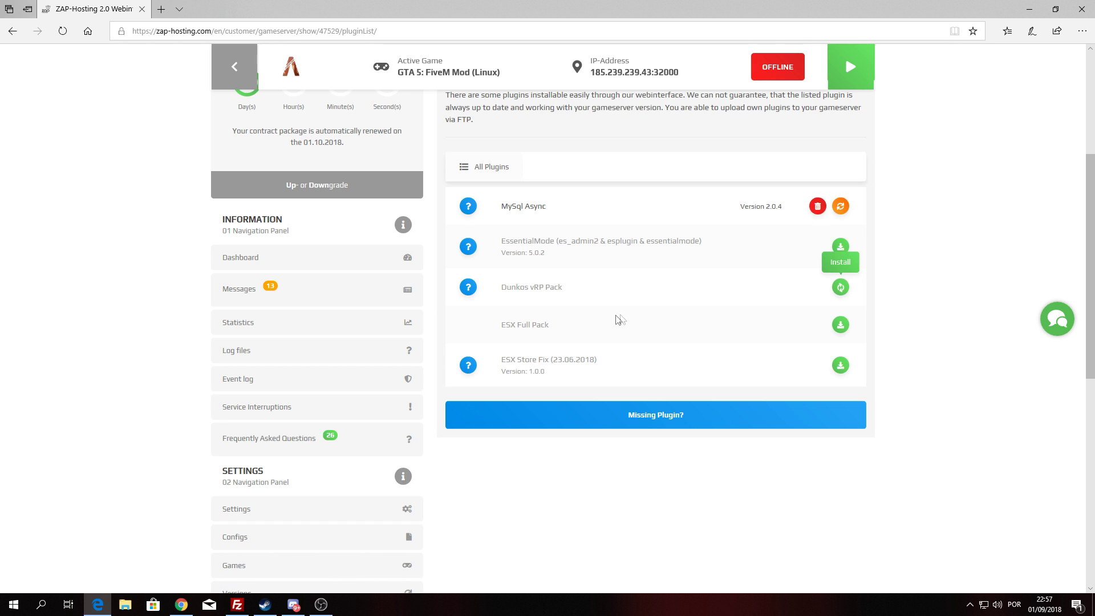
scroll(640, 315, "up", 3)
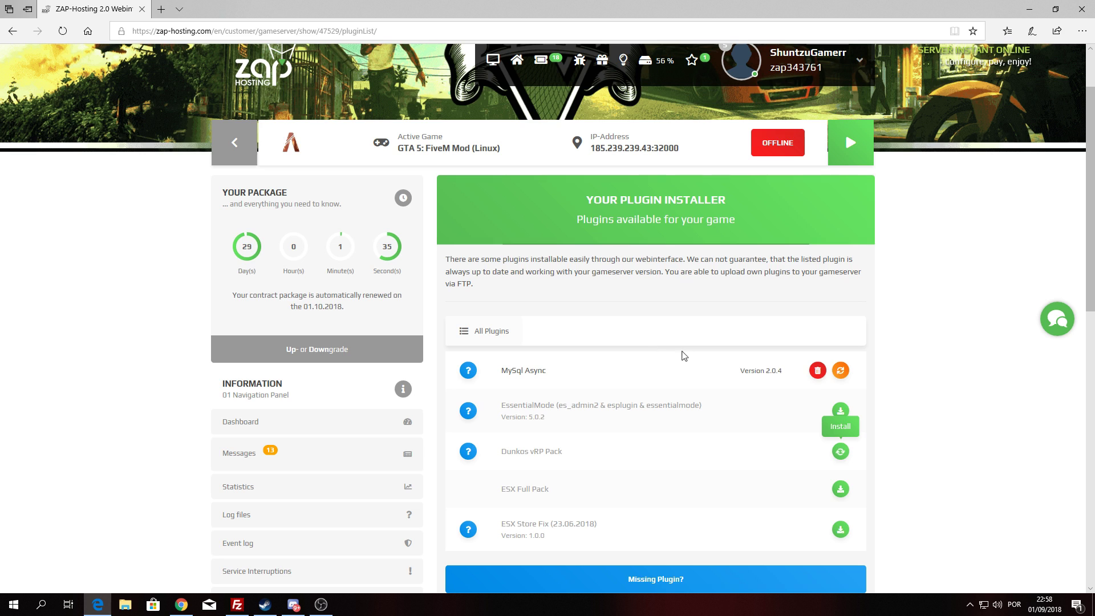
scroll(560, 273, "down", 2)
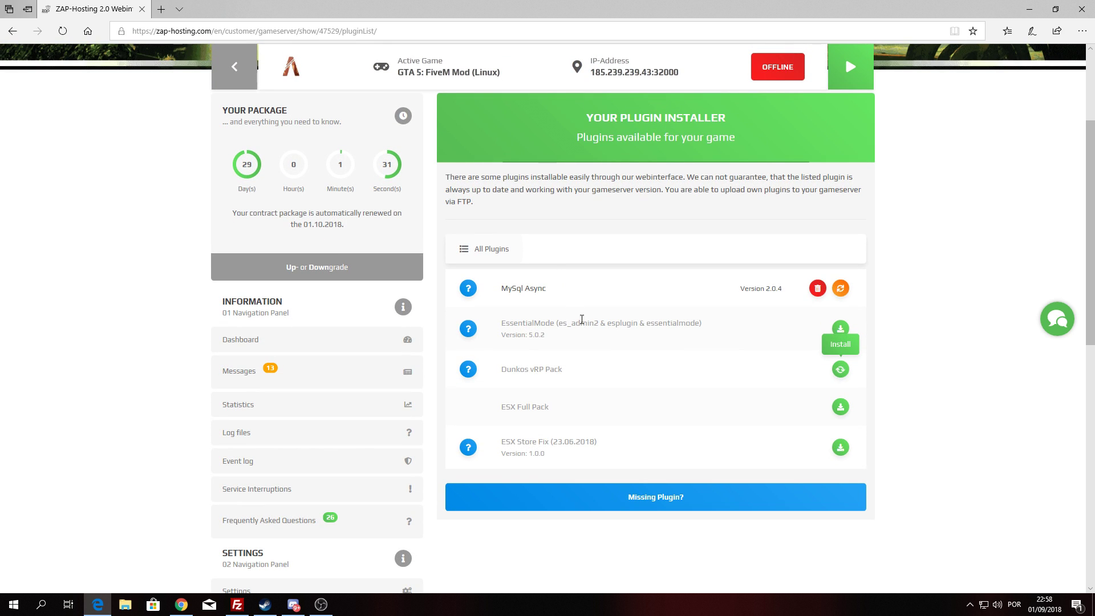
scroll(578, 321, "up", 2)
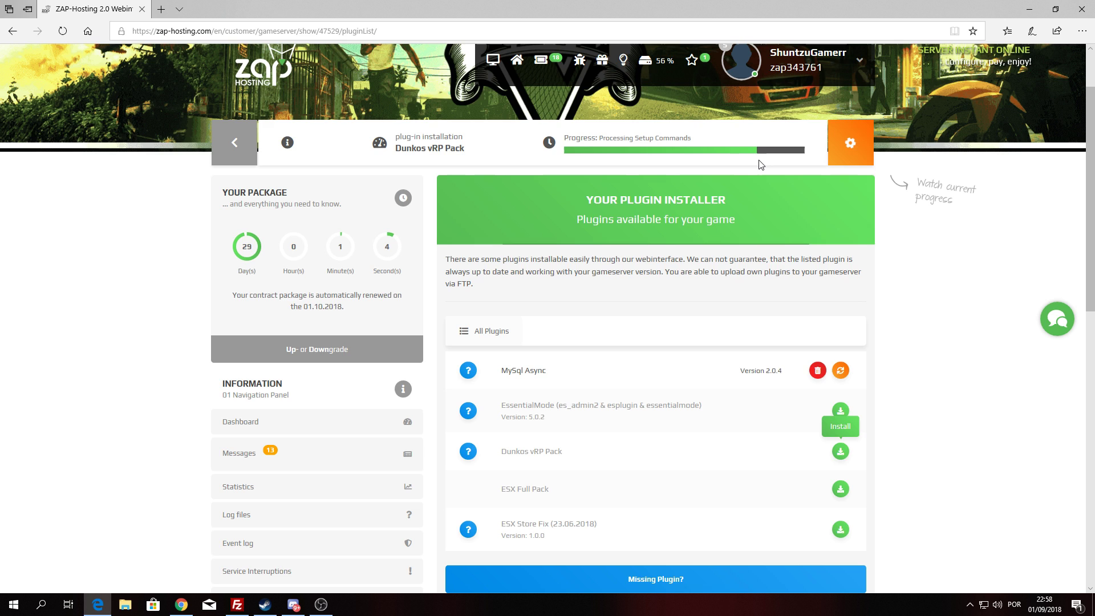
Look over the server's remaining settings and tools entries, including Restart planner and FTP-Browser, and recheck the plugin installation progress
scroll(681, 291, "down", 1)
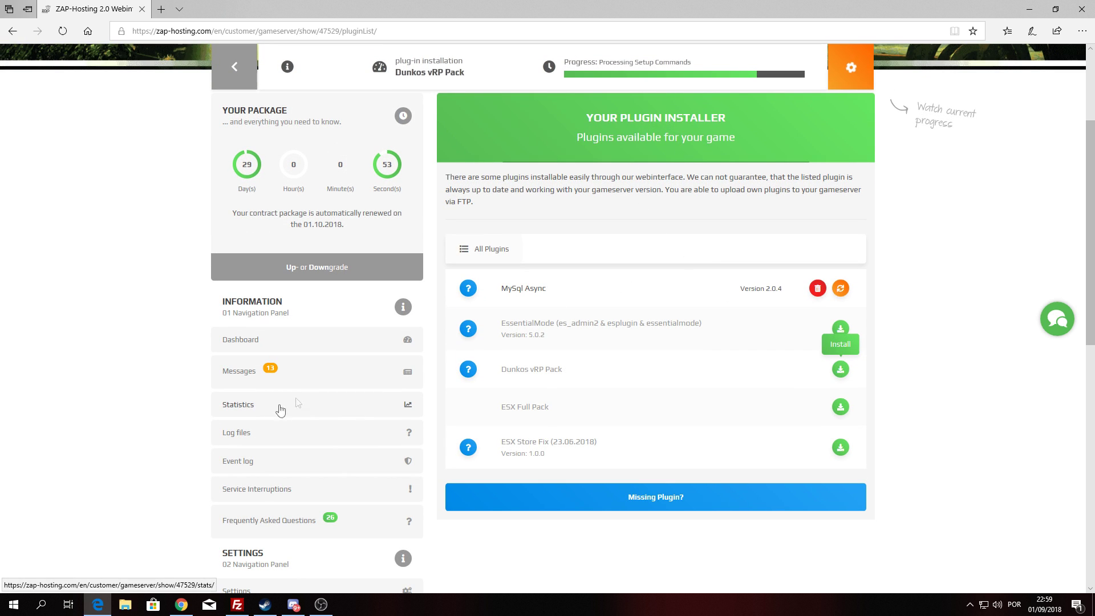
scroll(280, 409, "down", 2)
scroll(271, 417, "down", 2)
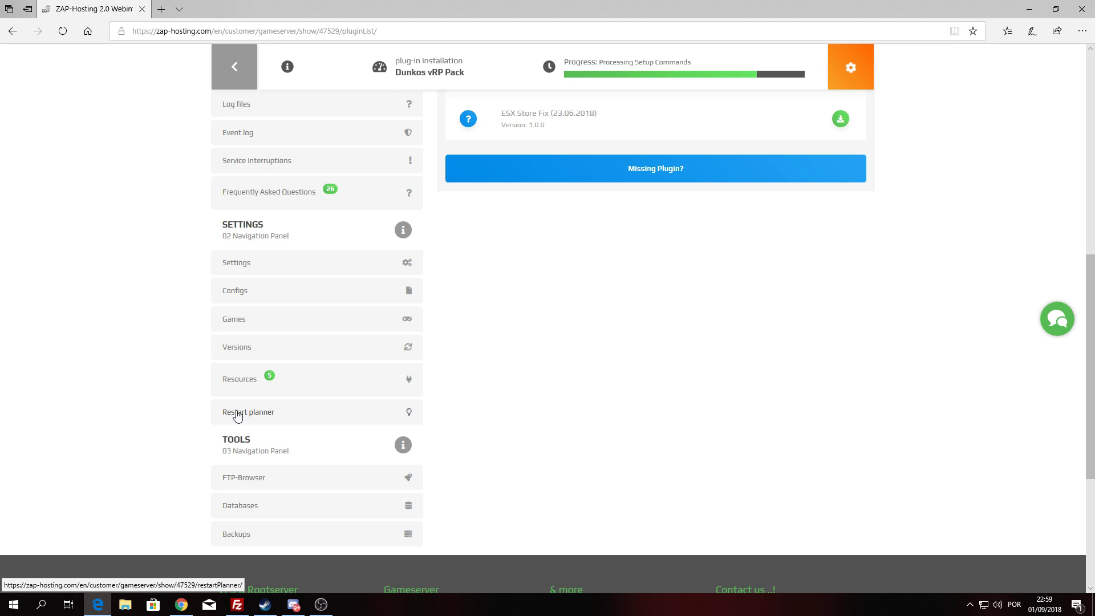
scroll(237, 416, "down", 2)
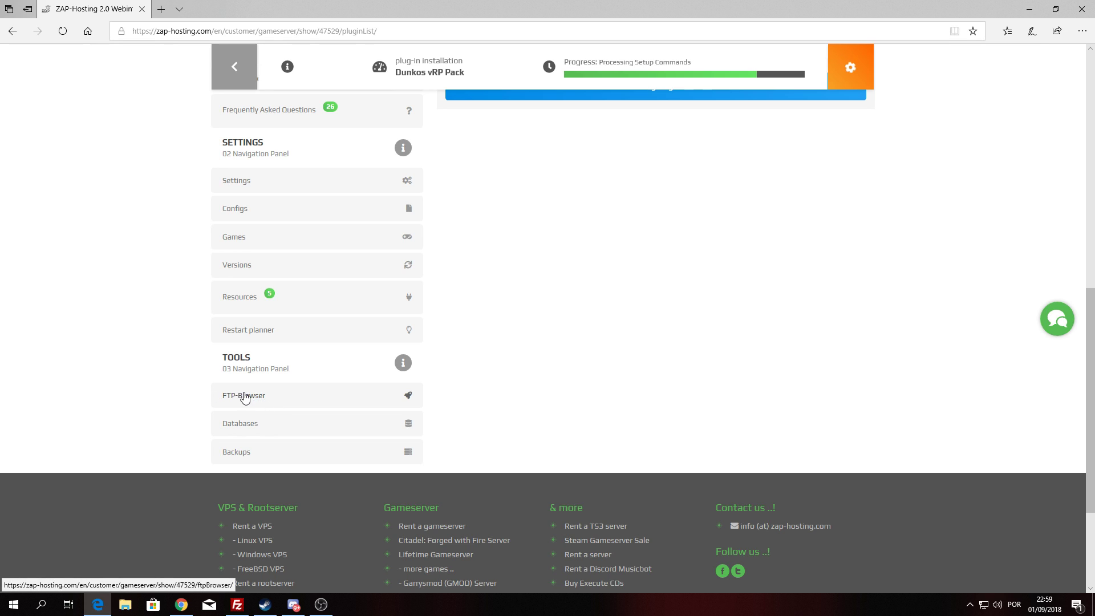
scroll(646, 428, "up", 3)
scroll(647, 428, "up", 7)
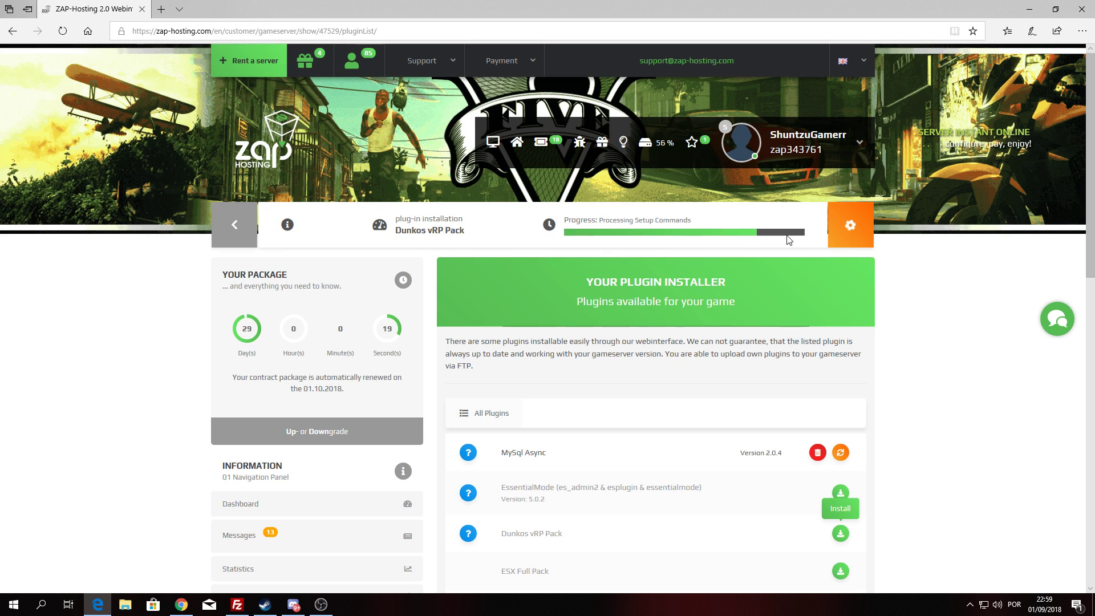
scroll(639, 458, "down", 2)
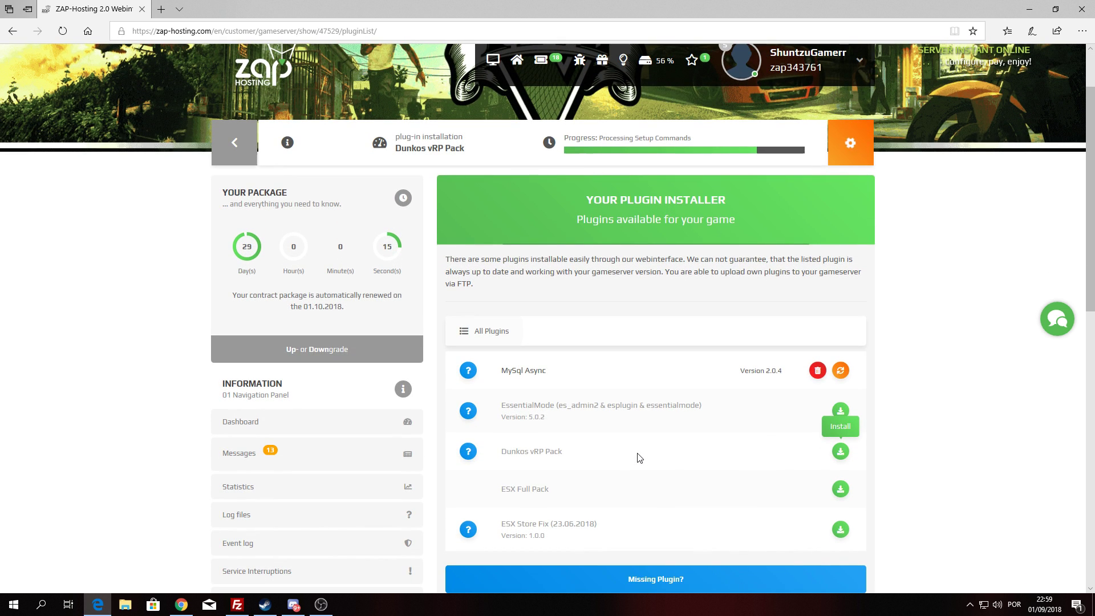
scroll(639, 457, "down", 2)
scroll(639, 458, "down", 2)
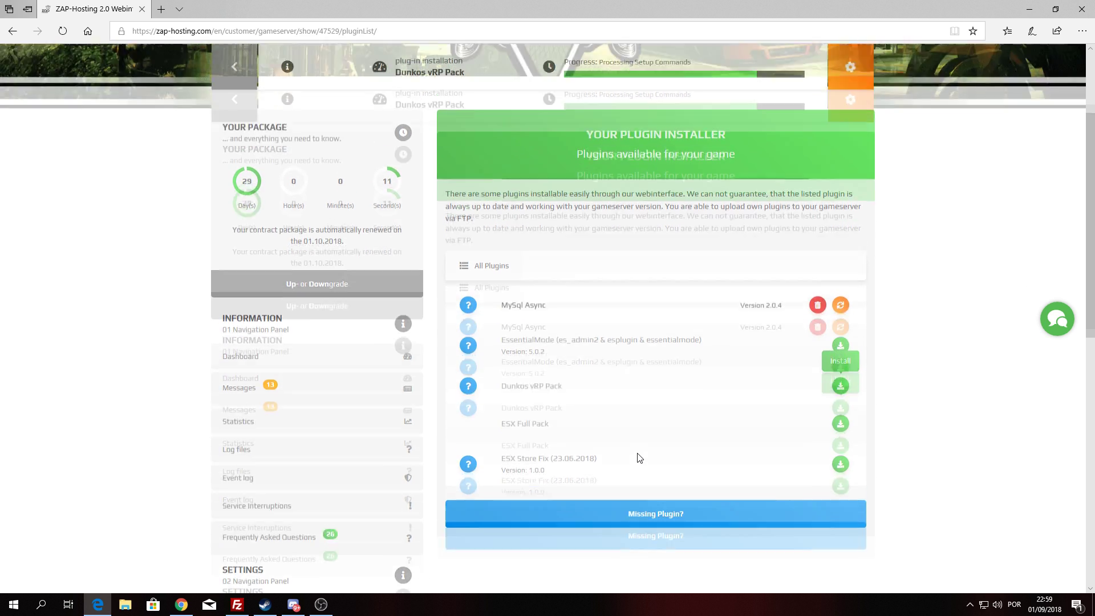
scroll(639, 458, "down", 2)
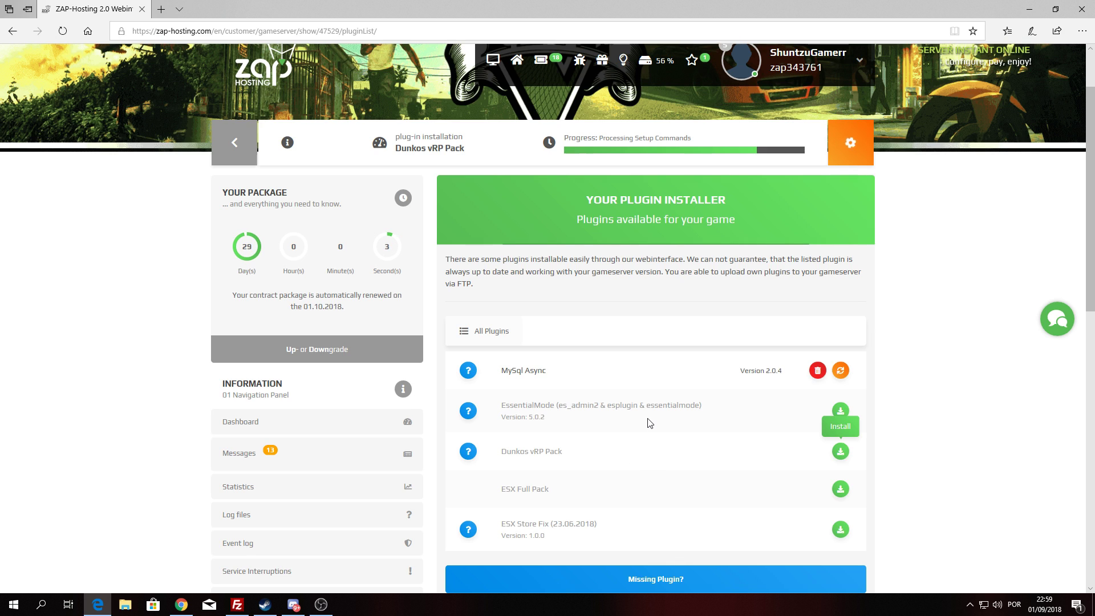
scroll(570, 399, "down", 2)
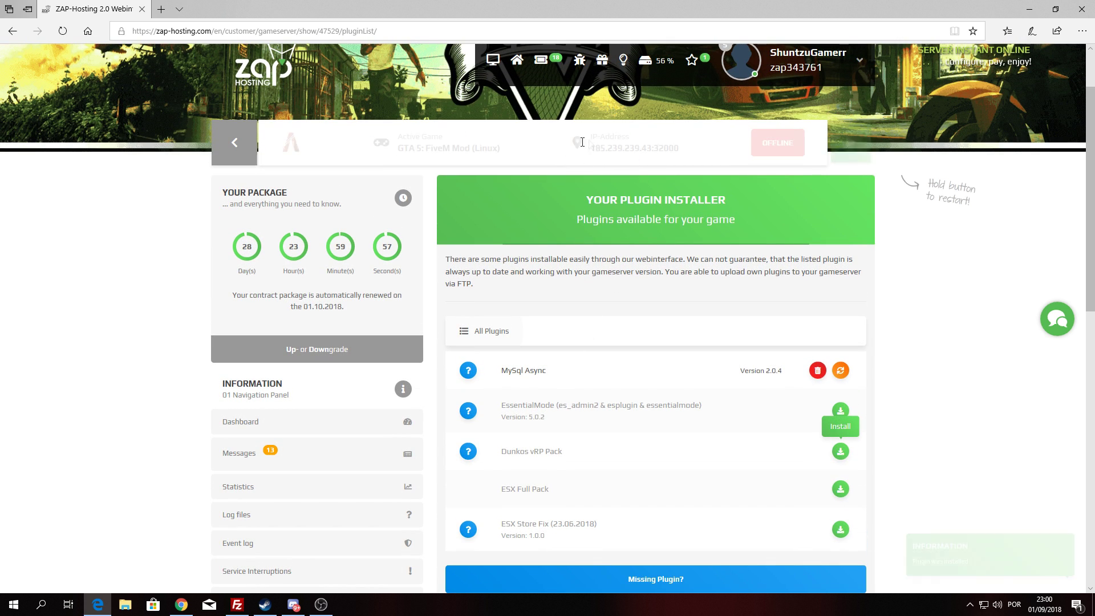
Examine the auto update and Force Overwrite options of the Dunkos vRP Pack and read their explanations below the plugin list
scroll(786, 332, "down", 2)
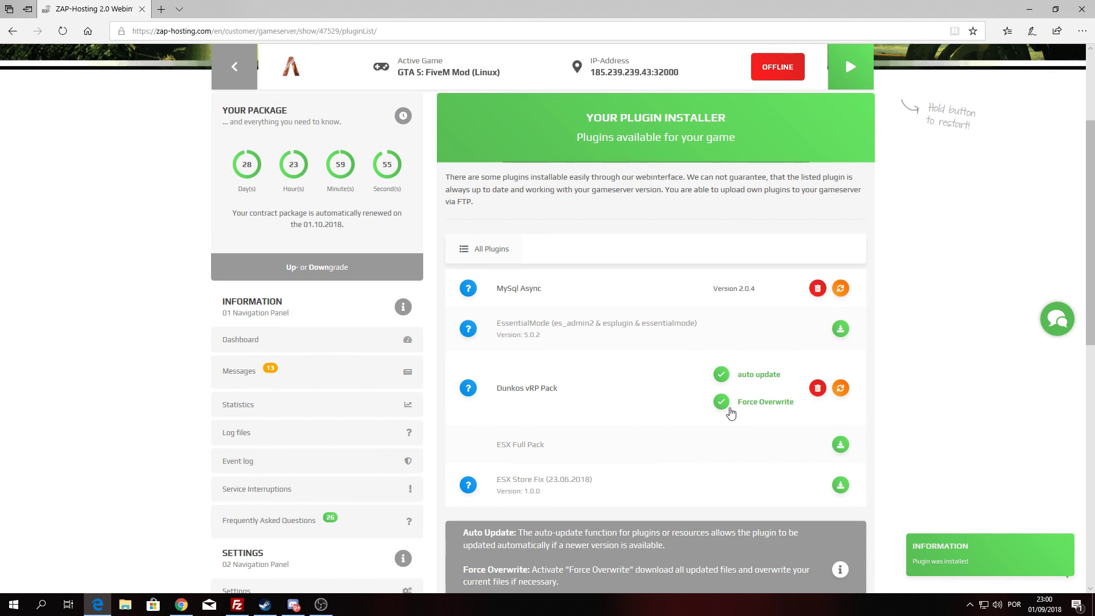
scroll(716, 429, "down", 2)
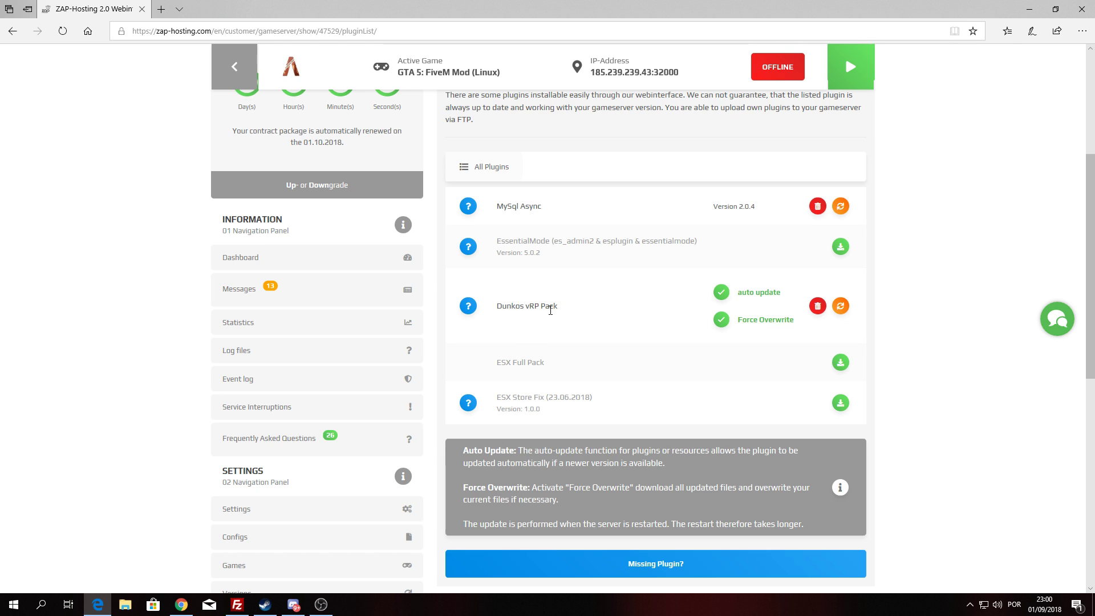
scroll(556, 385, "down", 2)
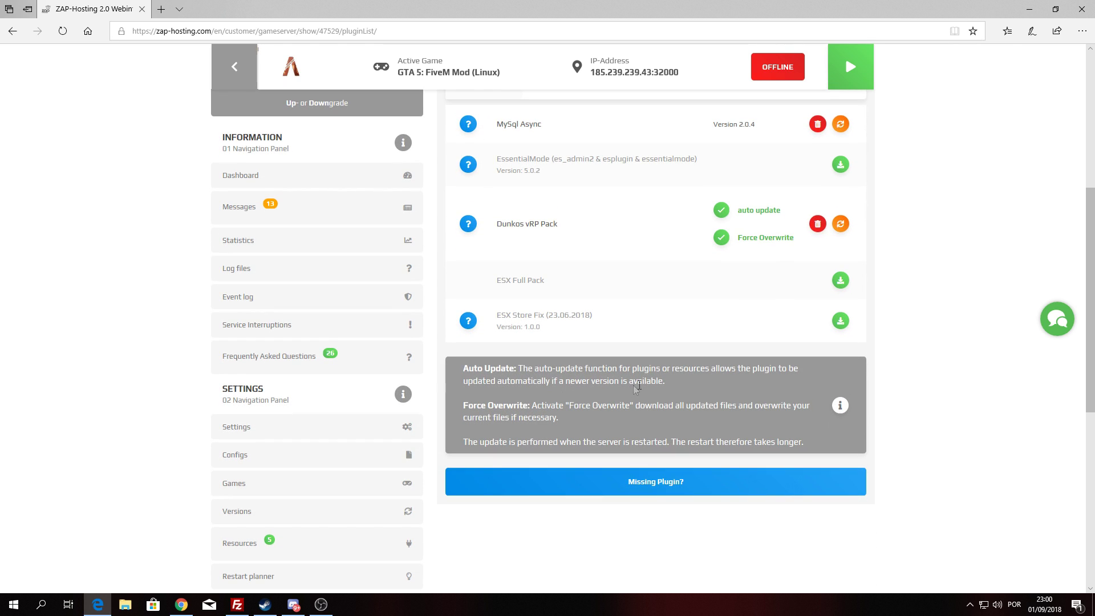
scroll(636, 388, "up", 2)
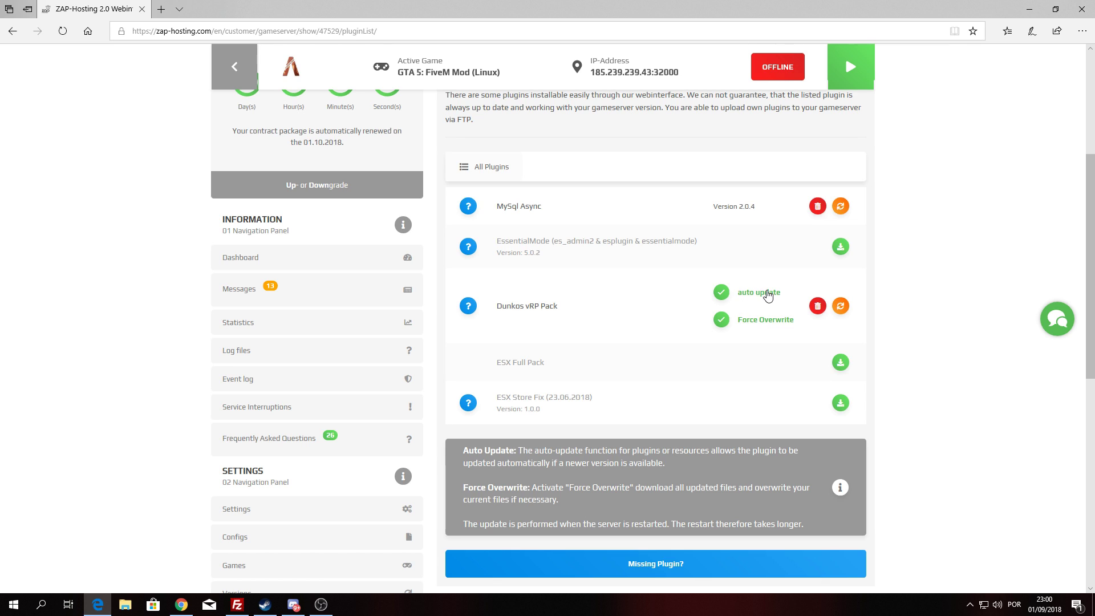
scroll(750, 324, "down", 2)
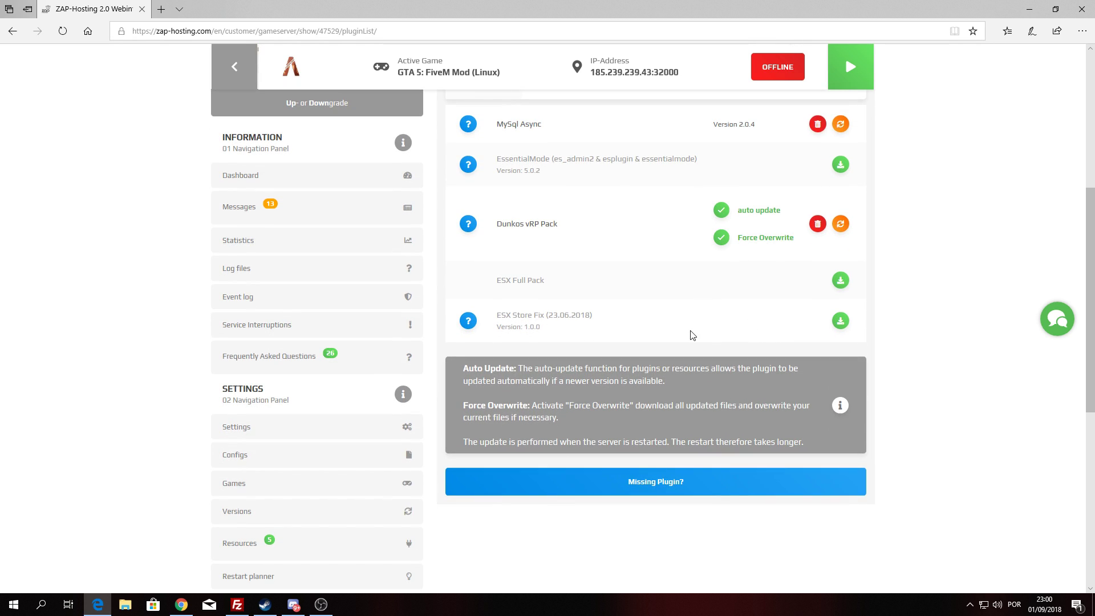
scroll(692, 335, "up", 2)
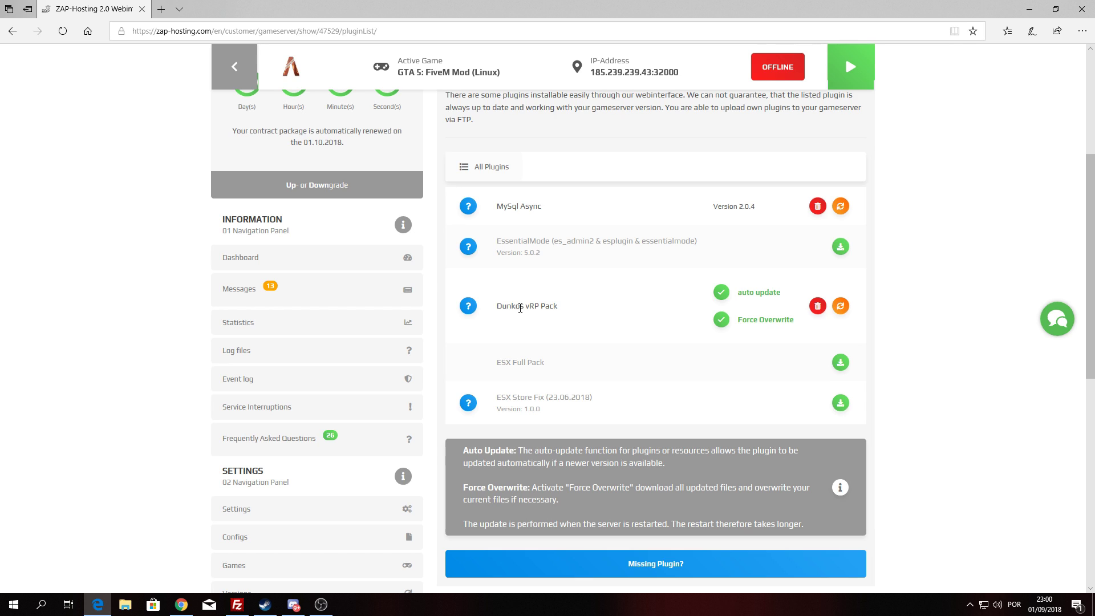
scroll(541, 323, "up", 2)
scroll(541, 325, "down", 2)
scroll(648, 320, "down", 2)
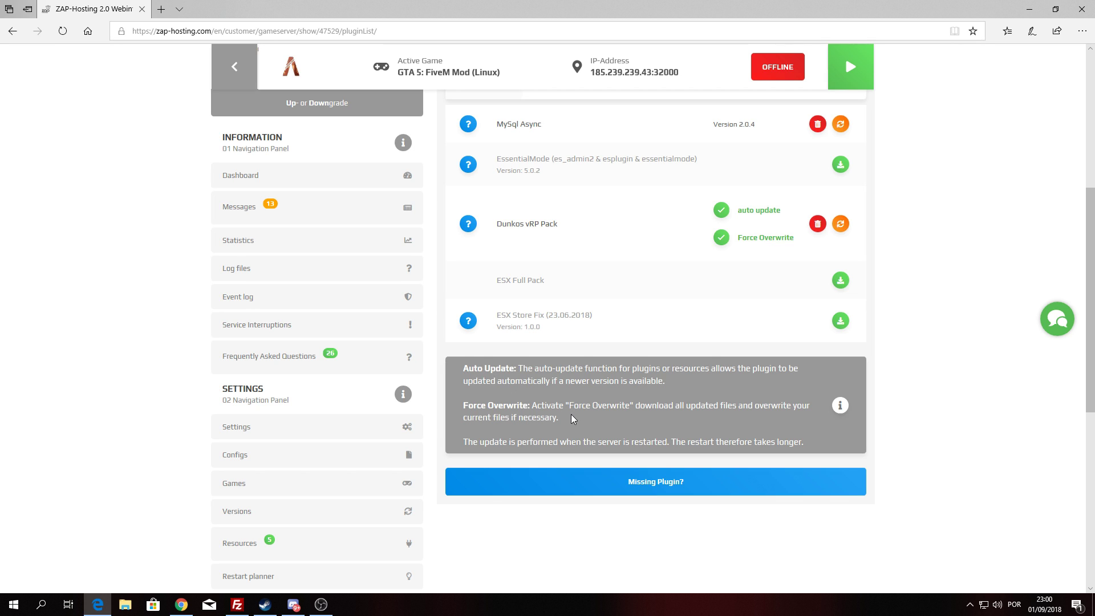
Open the server's databases and examine the access details, auto-backup schedule, usage and restore options
scroll(178, 444, "down", 4)
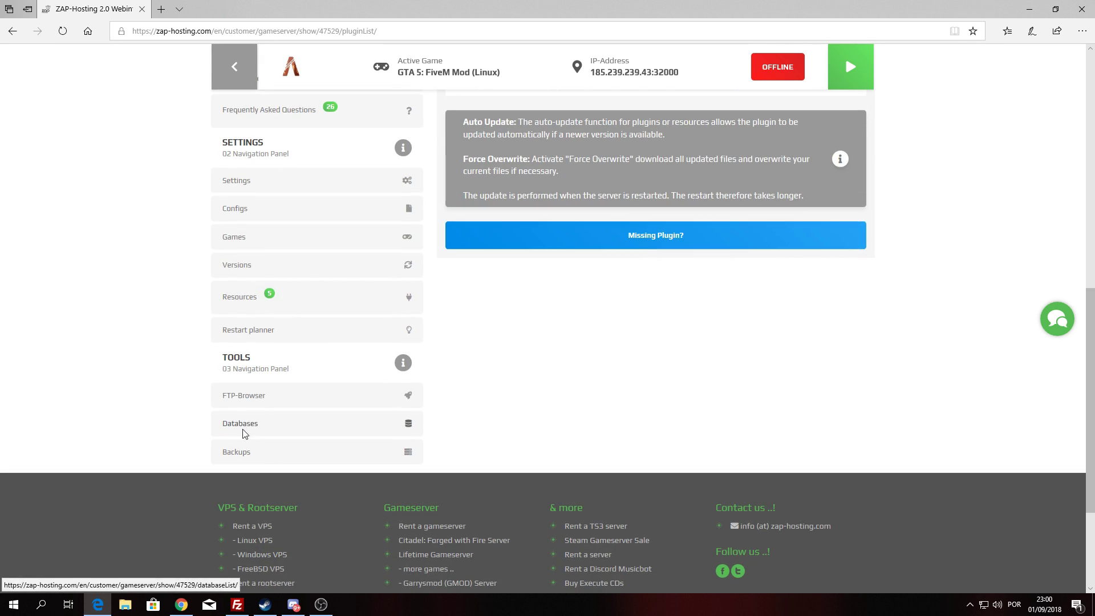
left_click(246, 429)
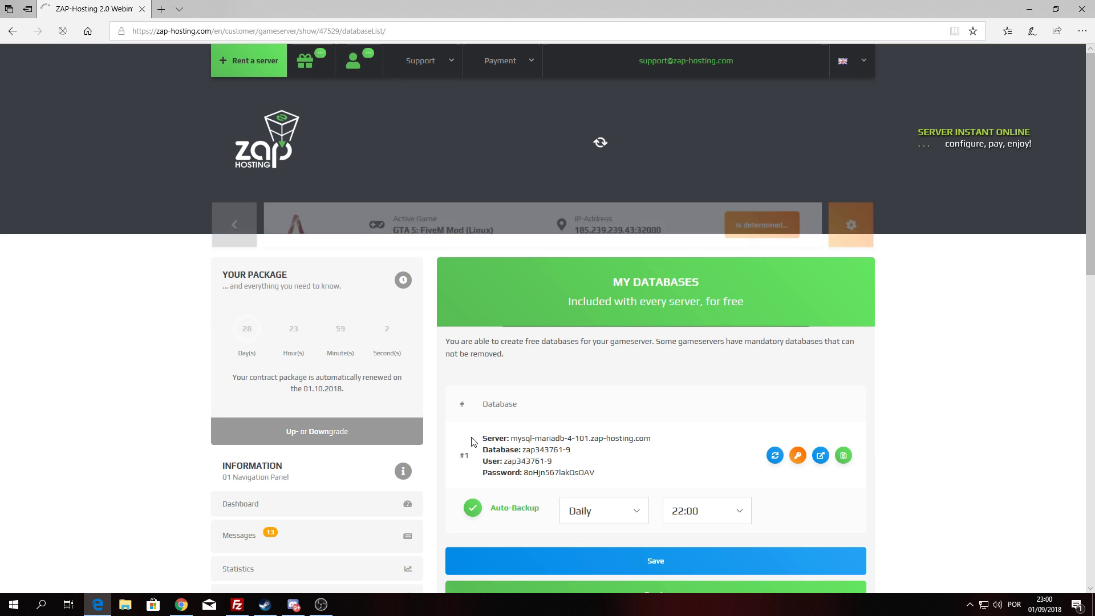
scroll(491, 439, "down", 2)
scroll(500, 437, "down", 2)
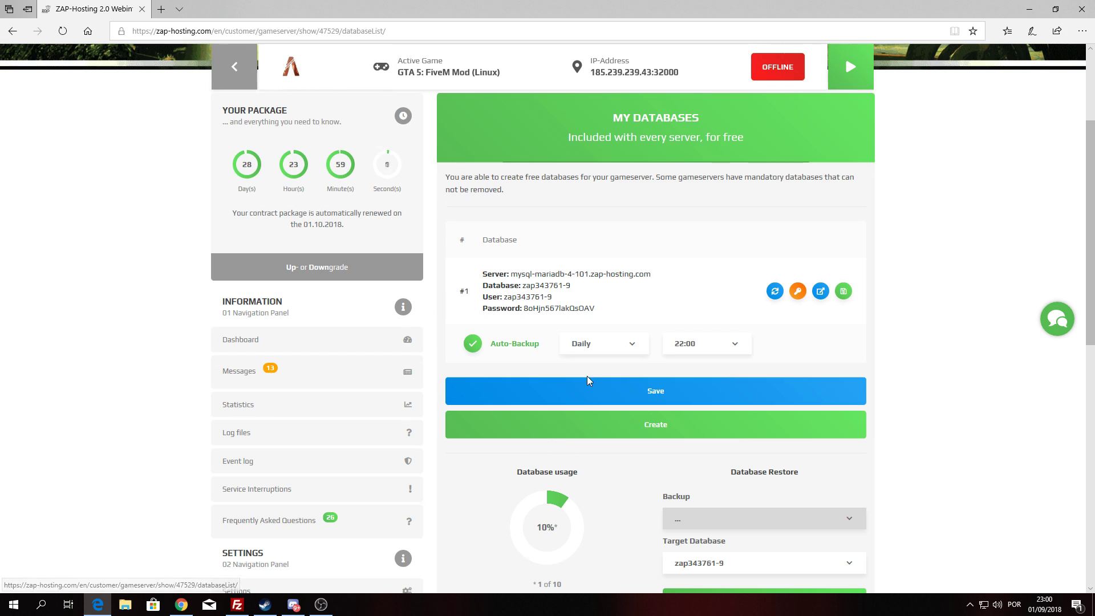
scroll(587, 375, "down", 2)
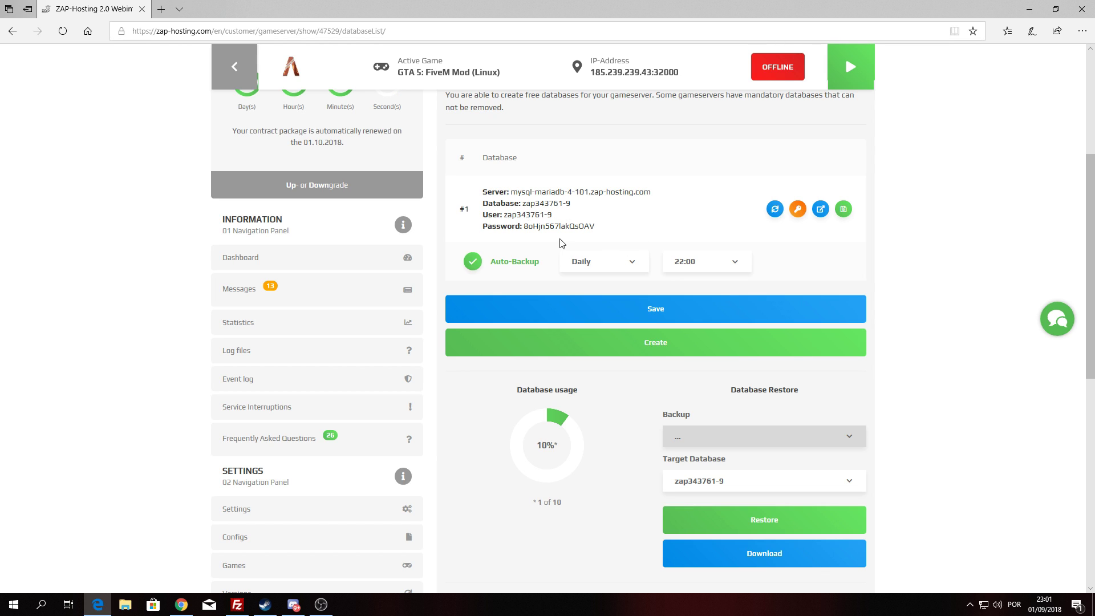
Review the database's auto-backup, usage and restore options and the Navicat administration entry below them
scroll(550, 219, "down", 2)
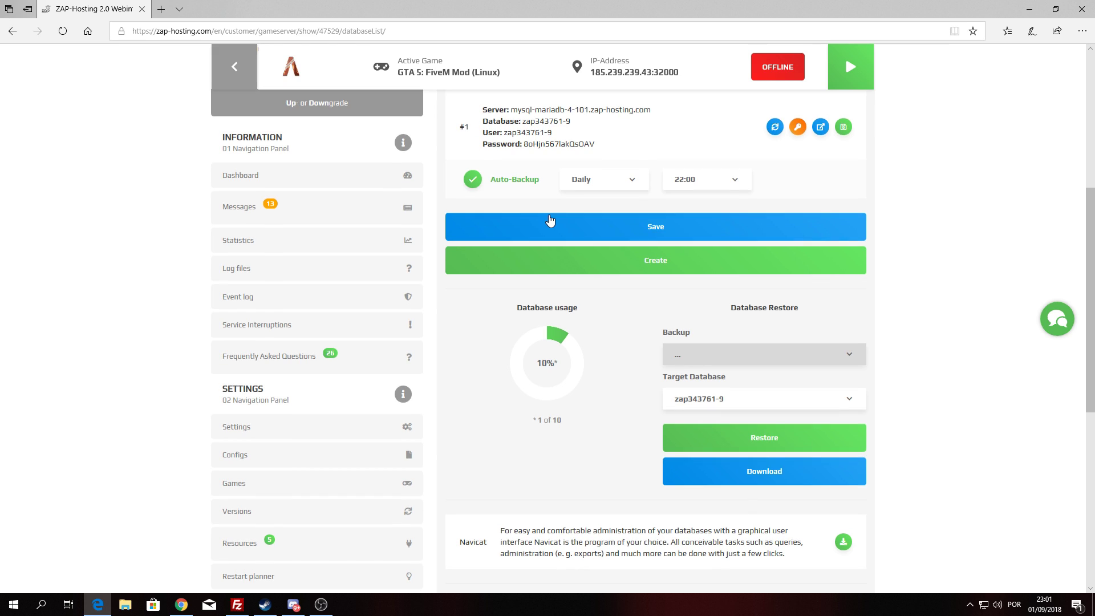
scroll(553, 295, "down", 1)
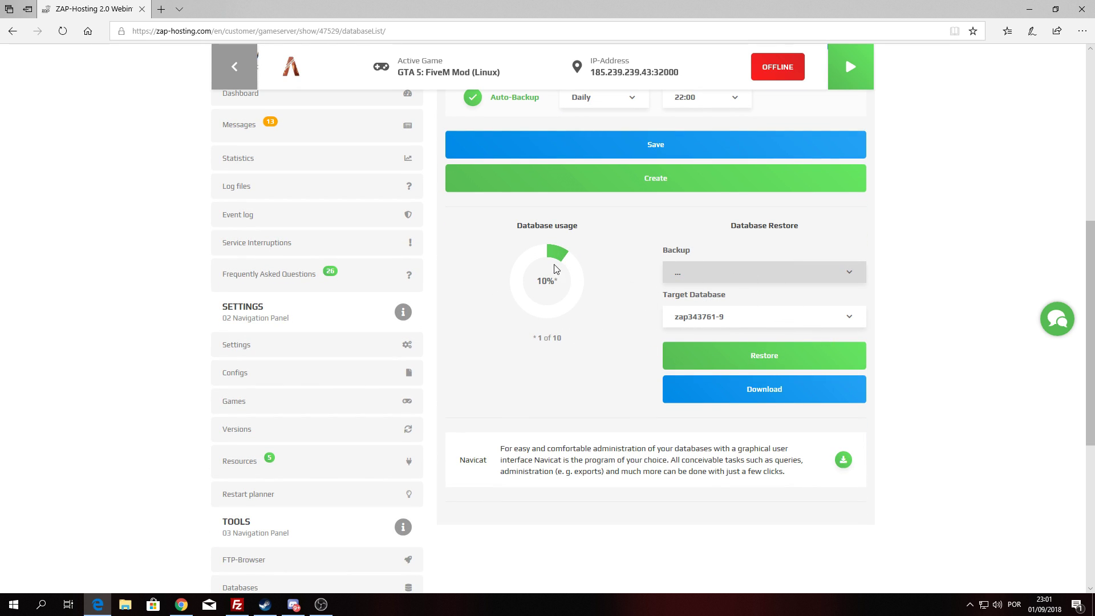
scroll(555, 267, "up", 3)
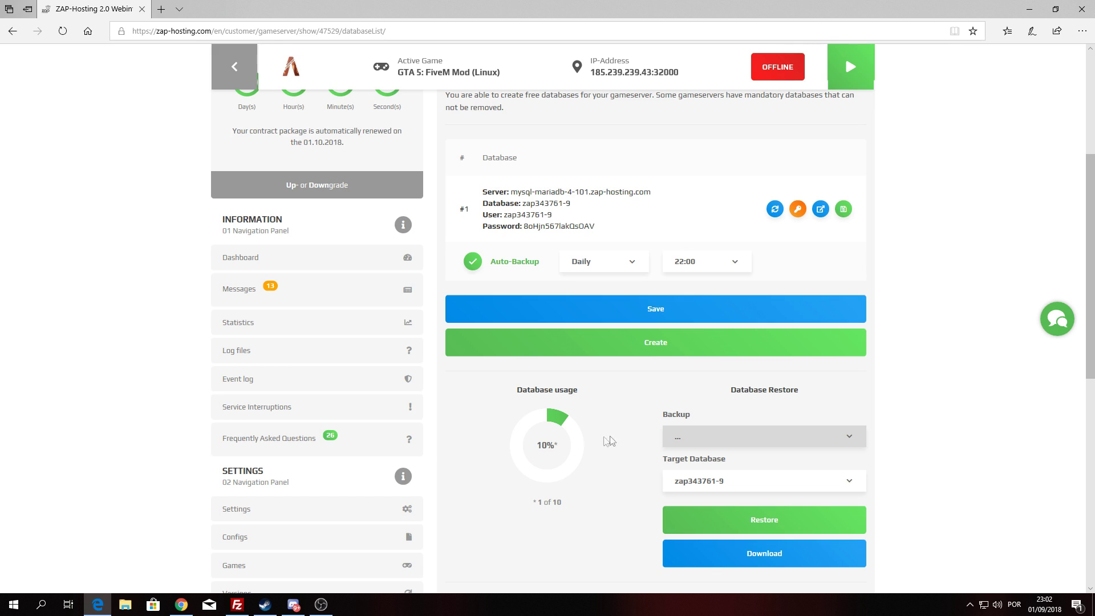
scroll(546, 491, "up", 3)
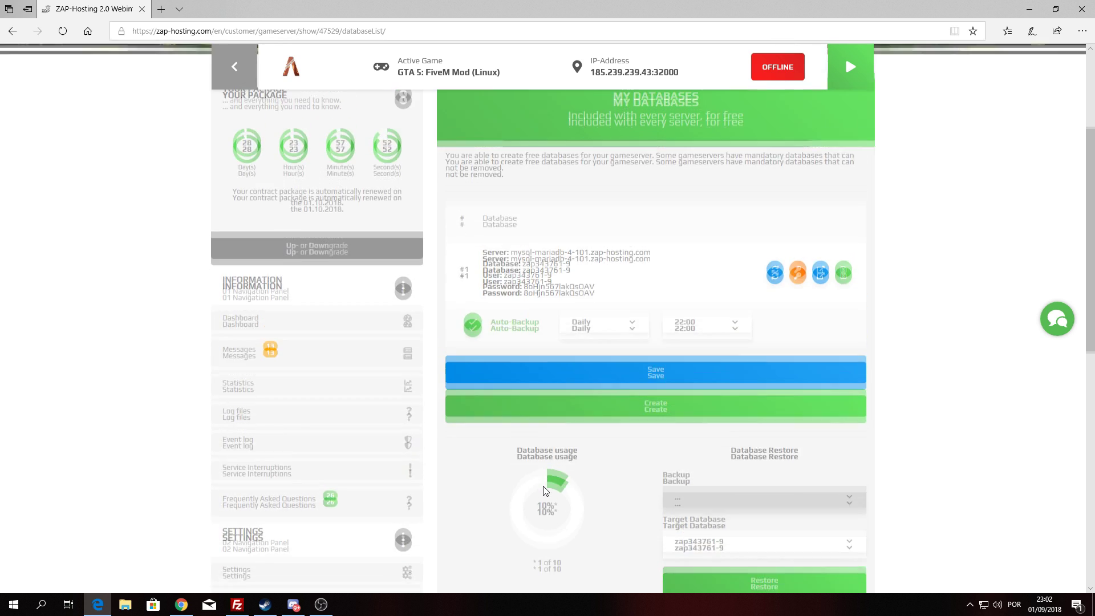
scroll(545, 492, "down", 8)
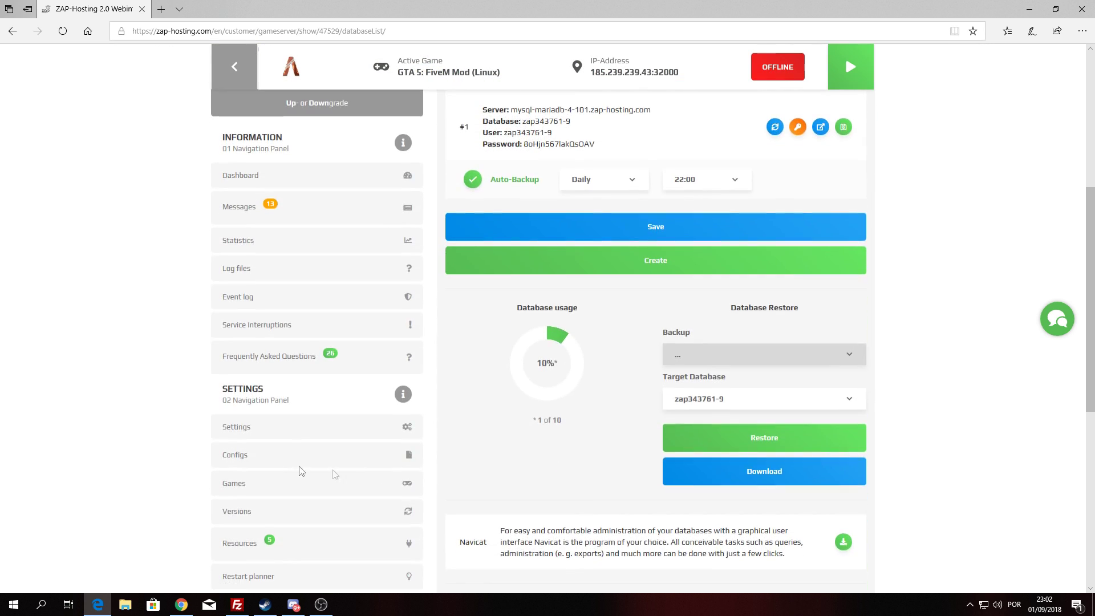
Open the server's backups and examine the backup list, manual backup option, storage capacity and automatic backup settings
left_click(274, 453)
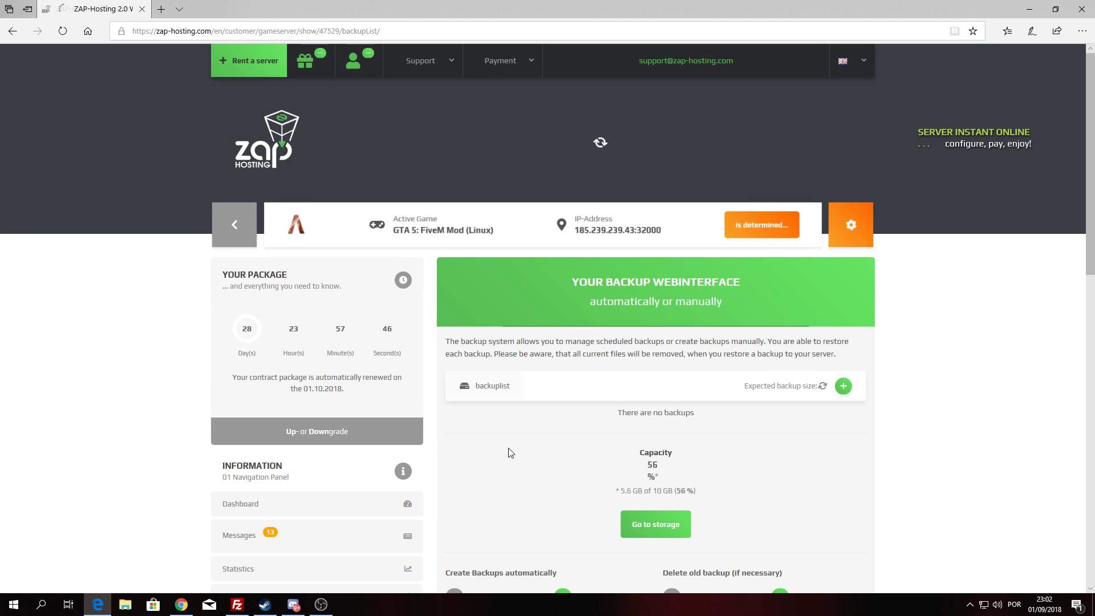
scroll(511, 452, "down", 3)
scroll(509, 451, "down", 1)
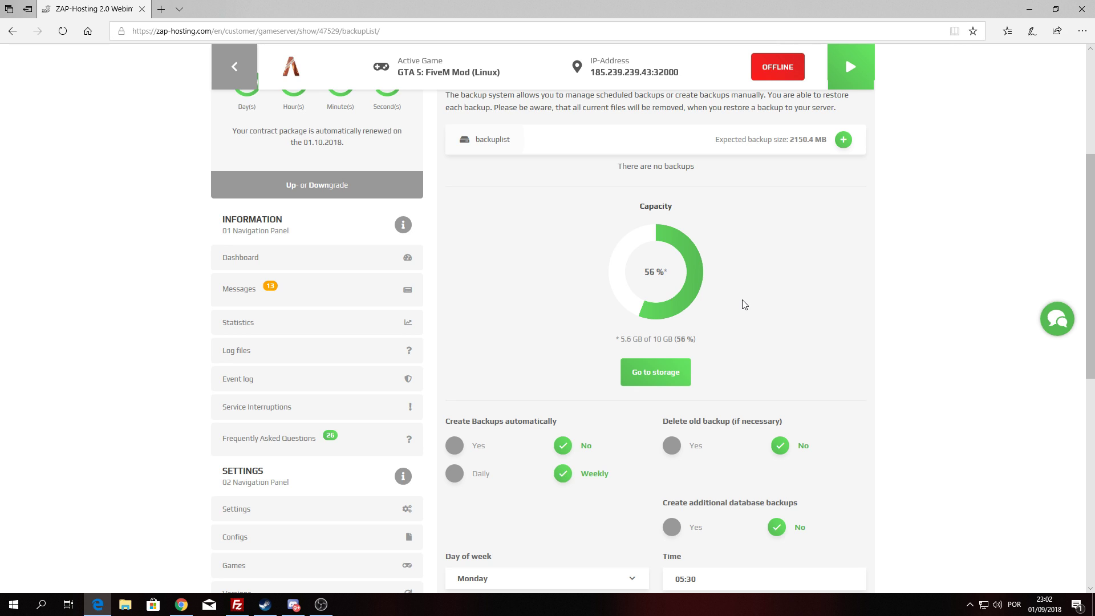
scroll(744, 304, "up", 5)
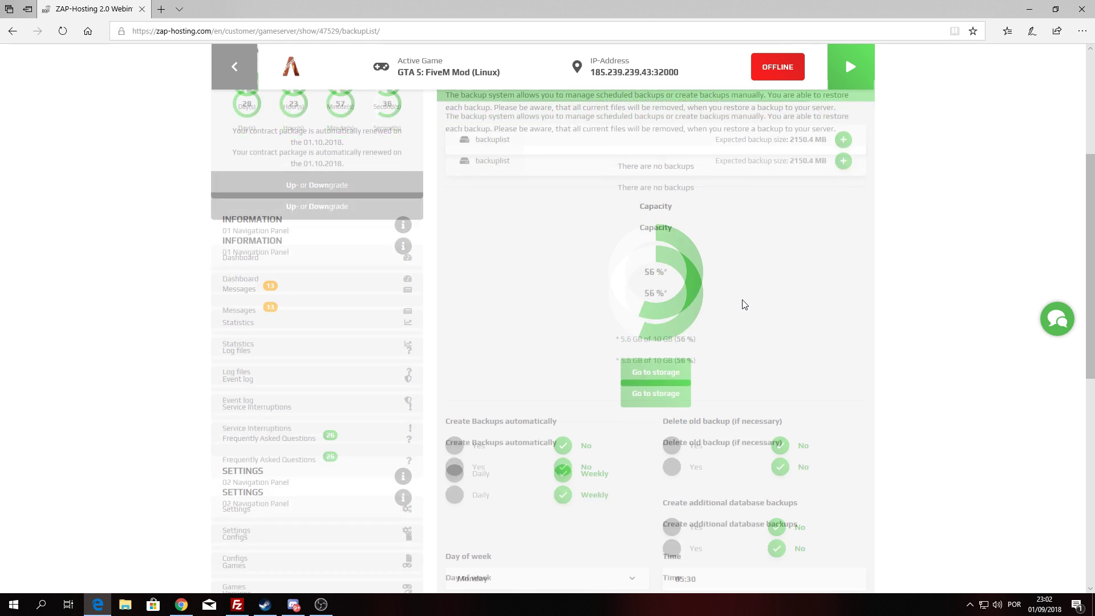
scroll(813, 277, "down", 4)
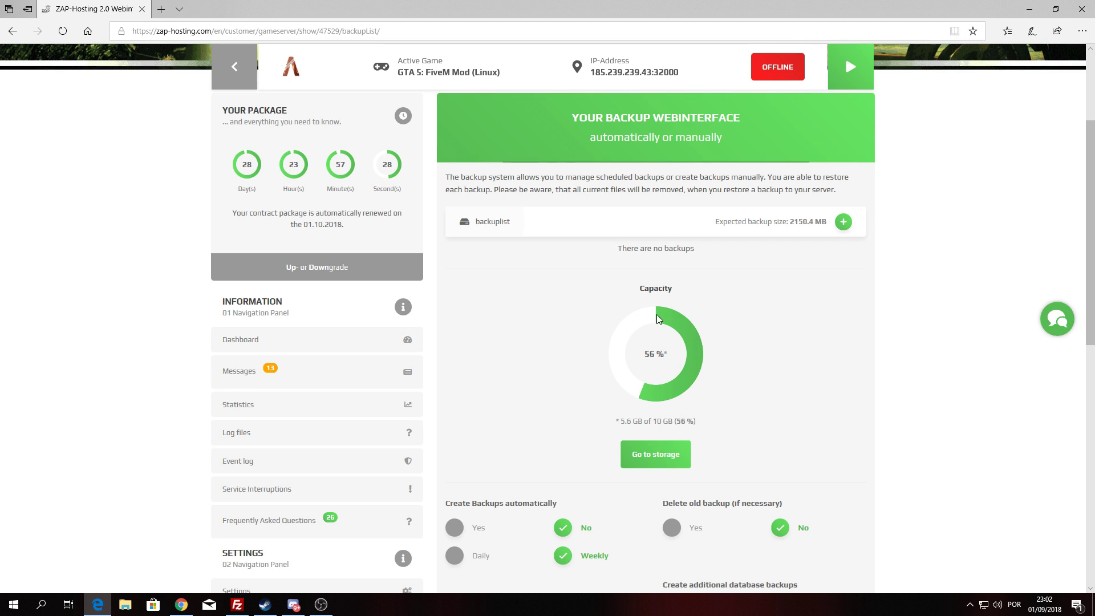
left_click(843, 221)
Return to the server's dashboard and start the FiveM gameserver
left_click(239, 341)
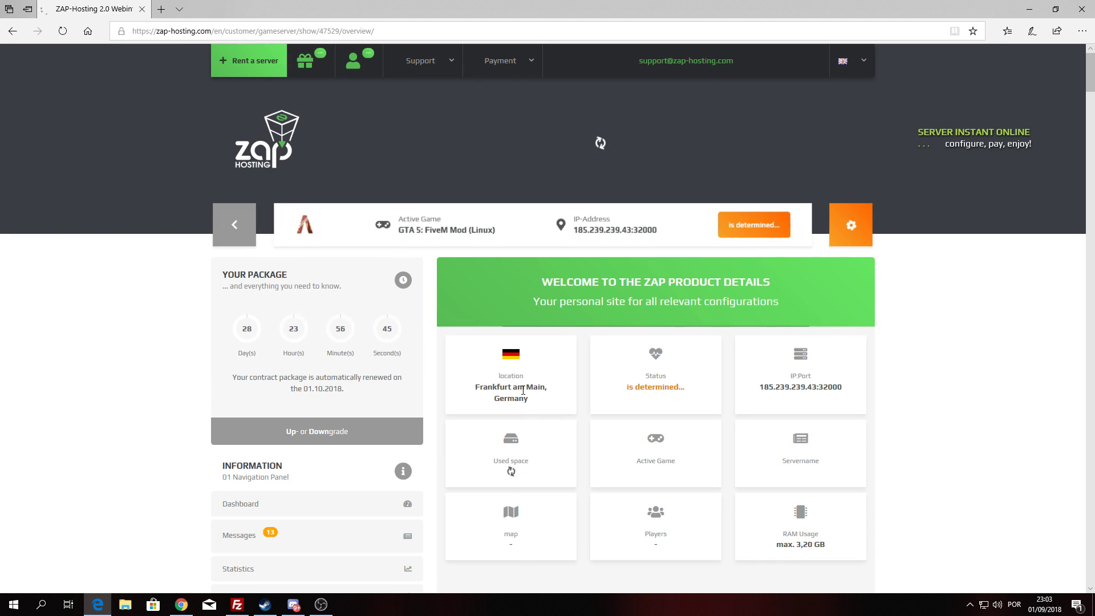
scroll(727, 434, "down", 3)
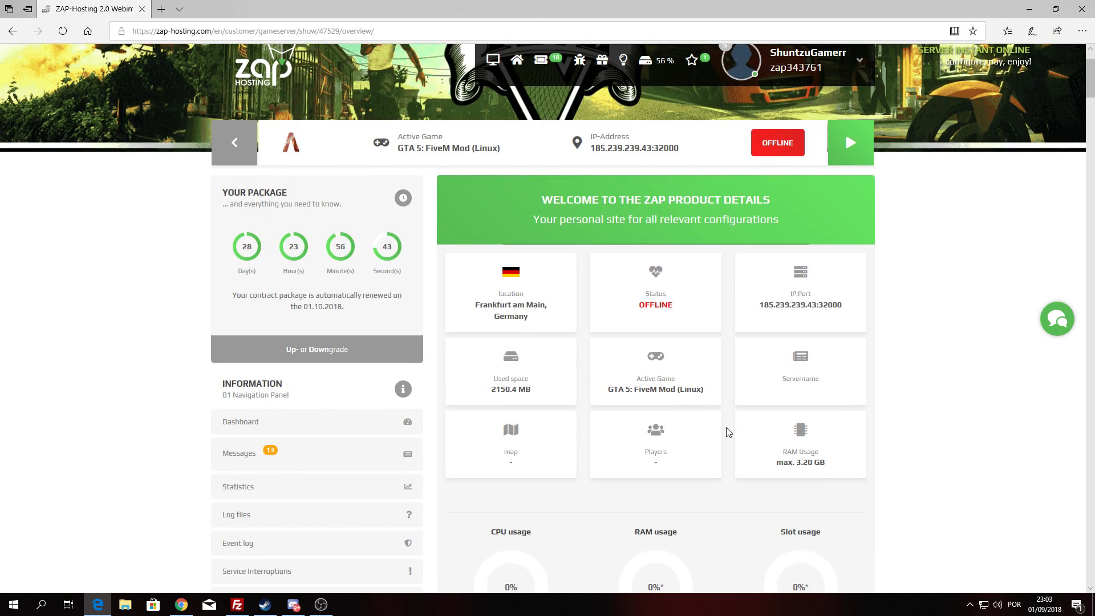
scroll(728, 431, "up", 1)
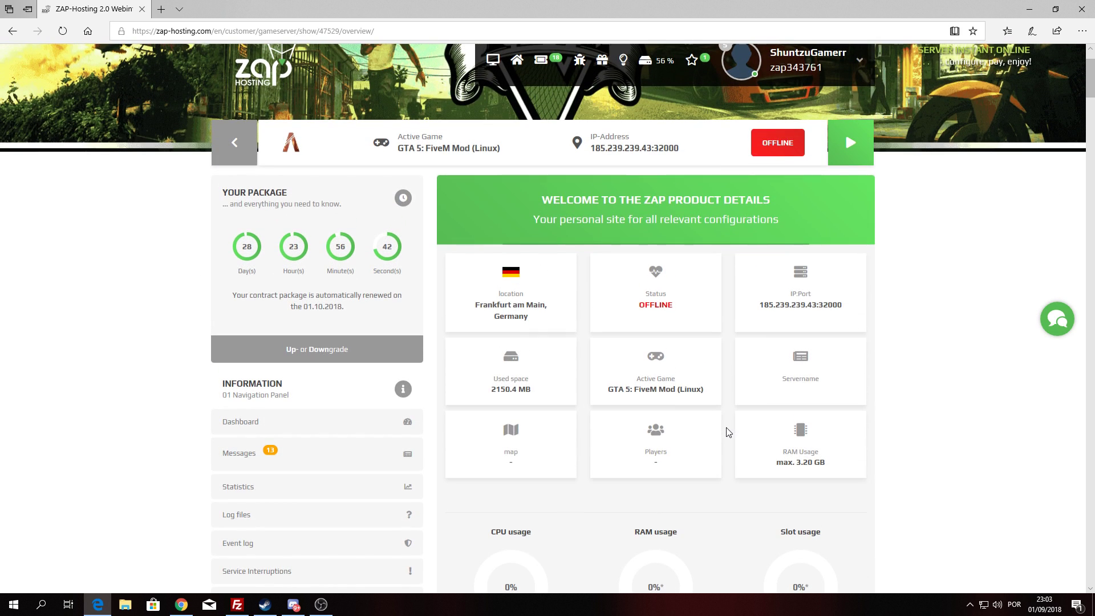
left_click(852, 148)
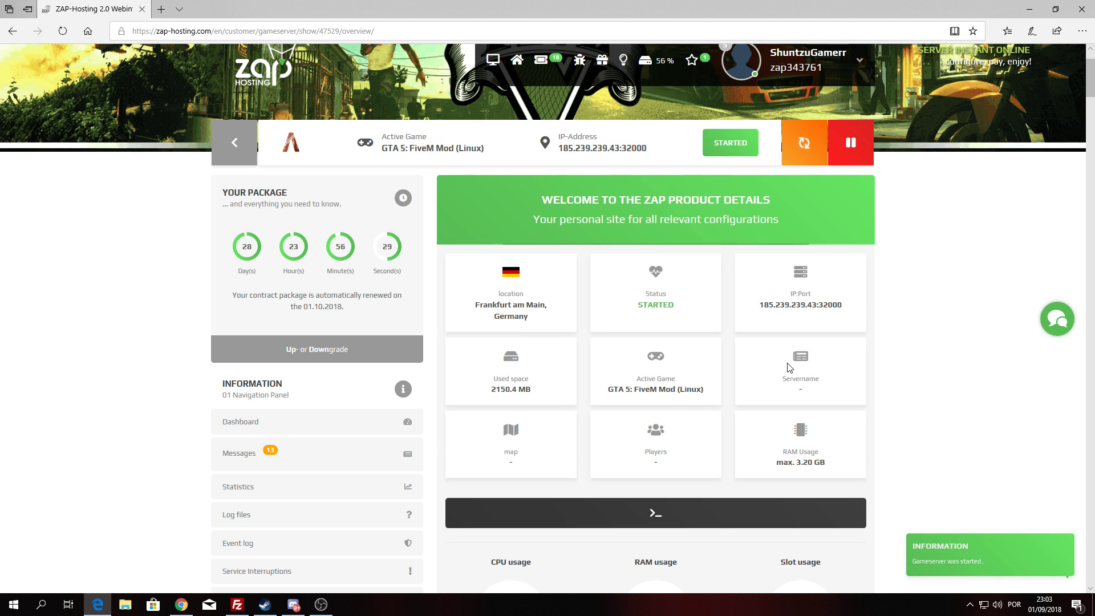
scroll(714, 434, "down", 1)
scroll(711, 437, "up", 1)
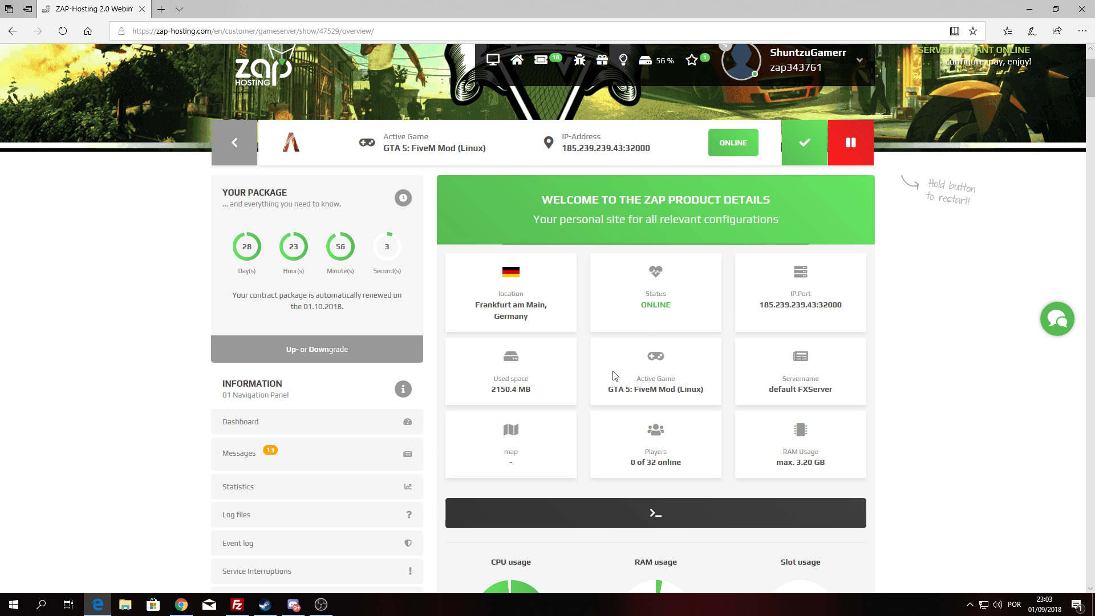
Check the dashboard's usage charts, read through the started resources in the live console's startup log, and close the console
scroll(616, 378, "down", 3)
scroll(592, 446, "down", 1)
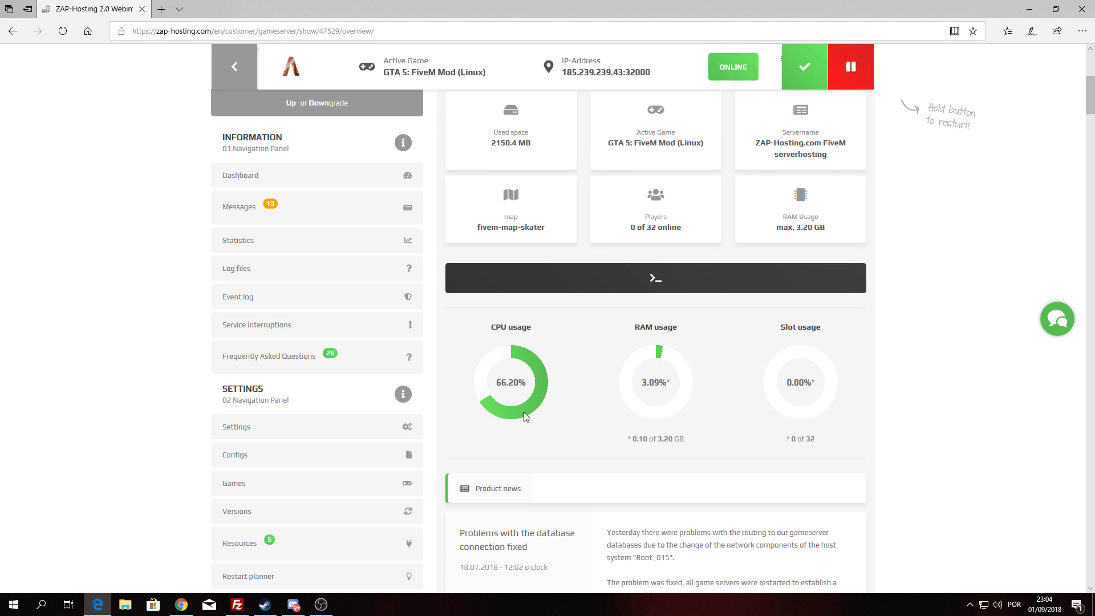
left_click(665, 282)
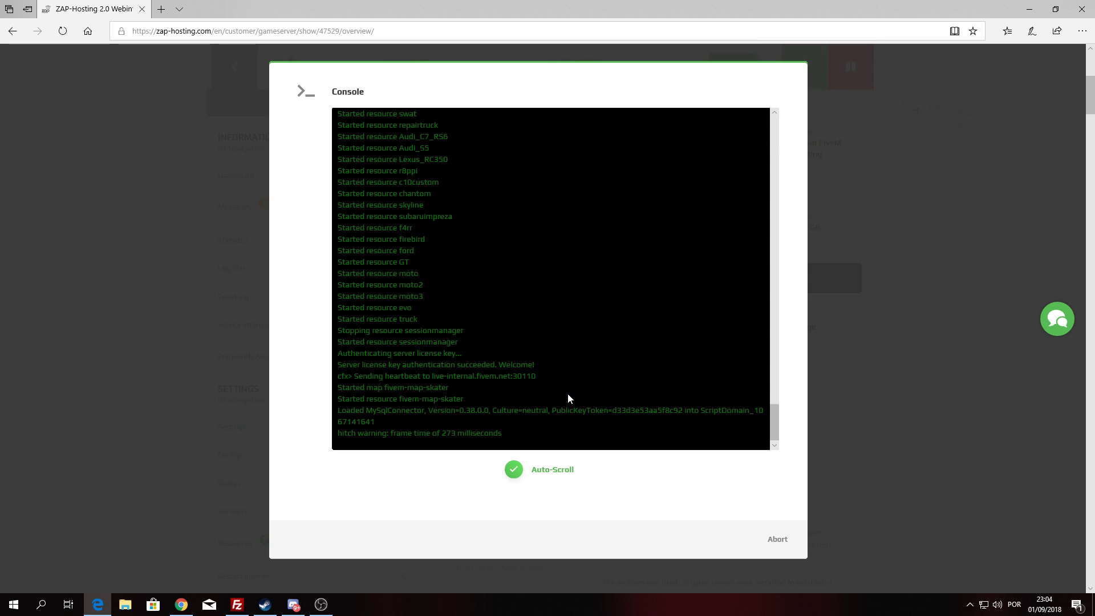
scroll(514, 336, "up", 5)
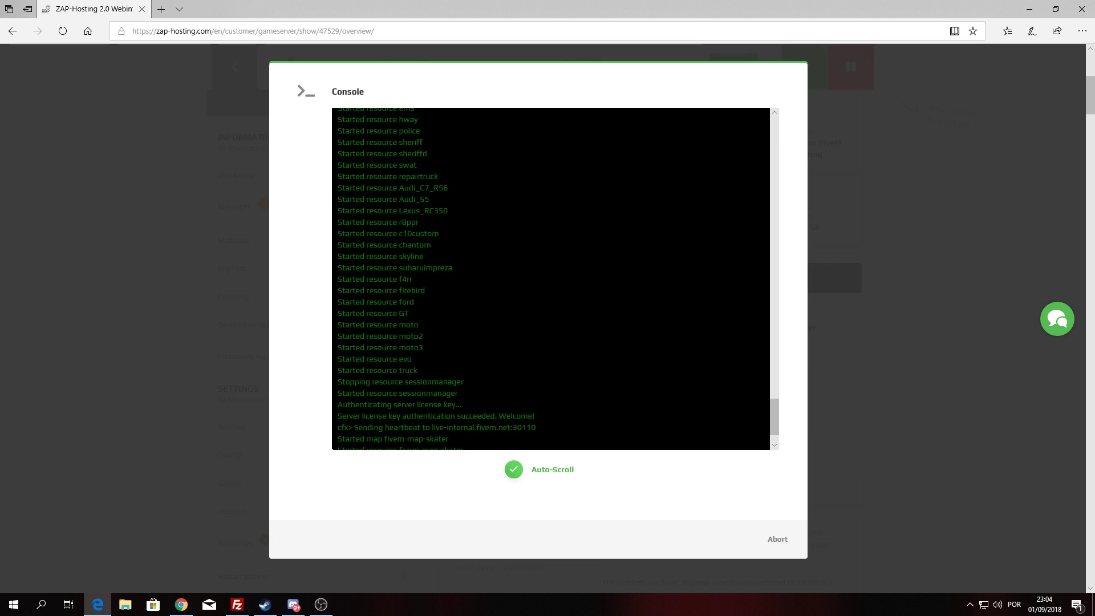
scroll(458, 336, "up", 5)
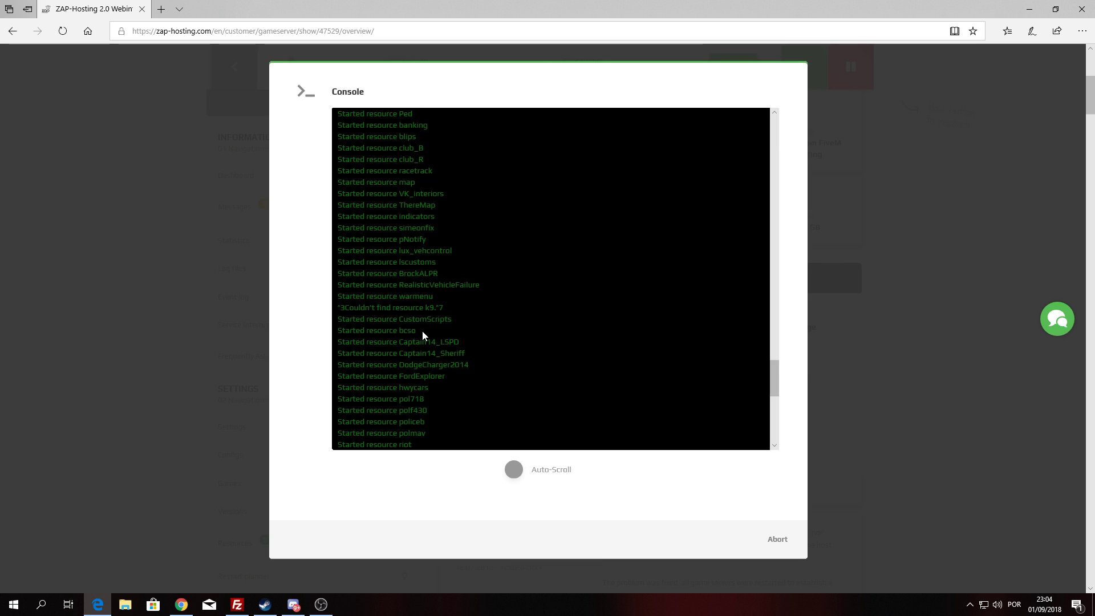
scroll(401, 344, "up", 4)
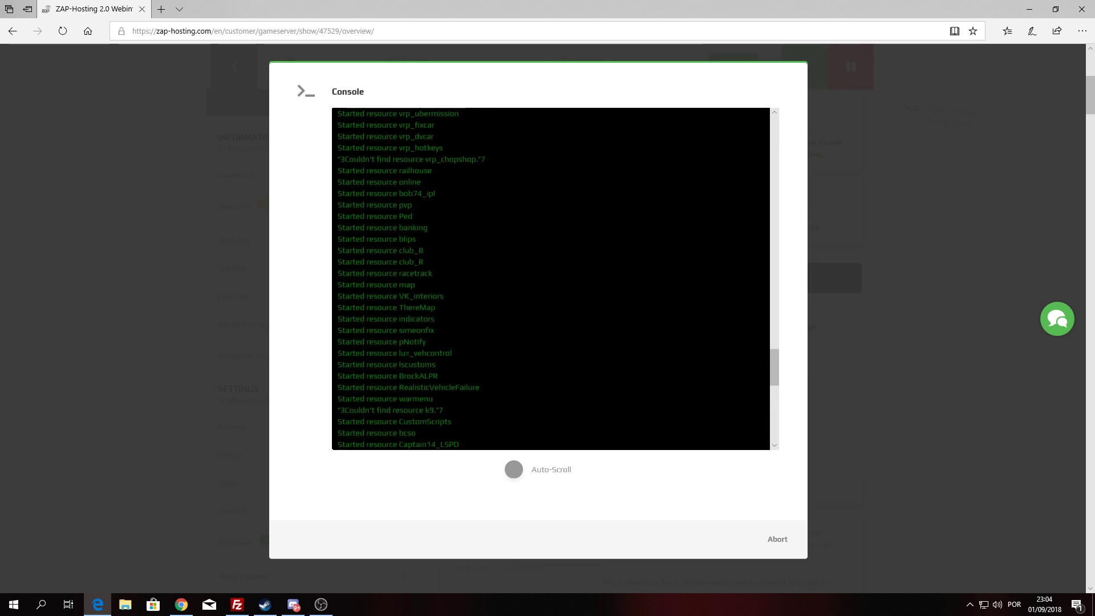
scroll(401, 344, "up", 2)
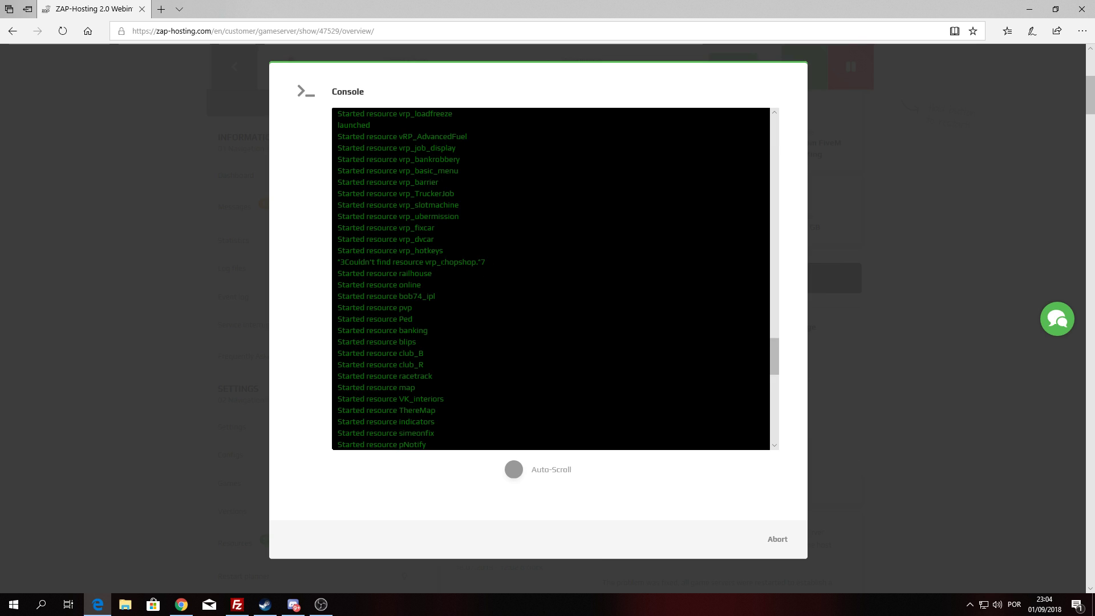
scroll(551, 278, "up", 2)
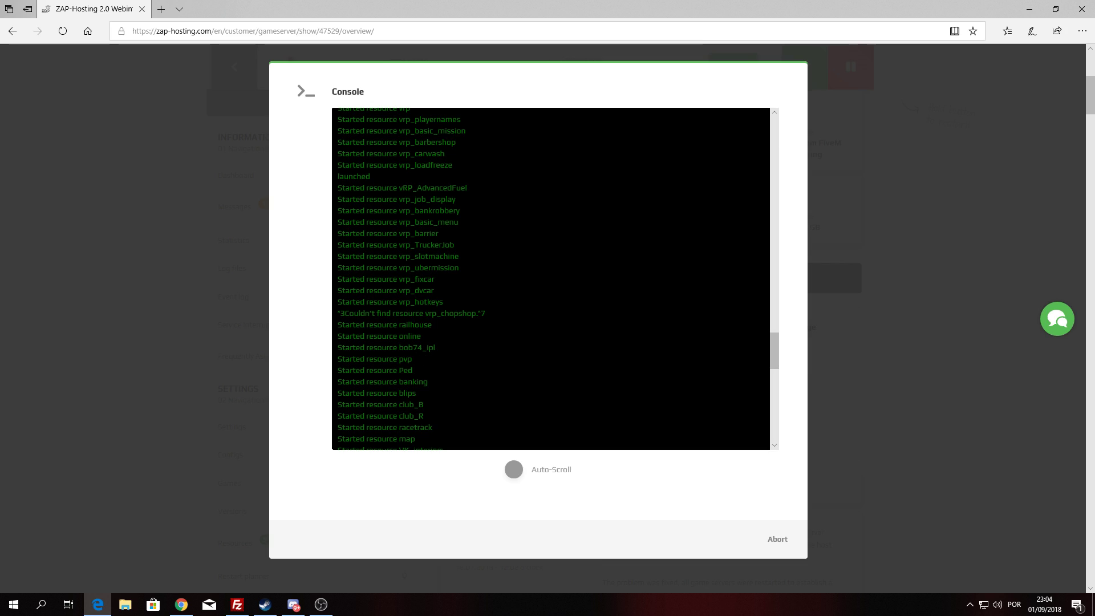
scroll(384, 334, "up", 4)
scroll(384, 334, "up", 9)
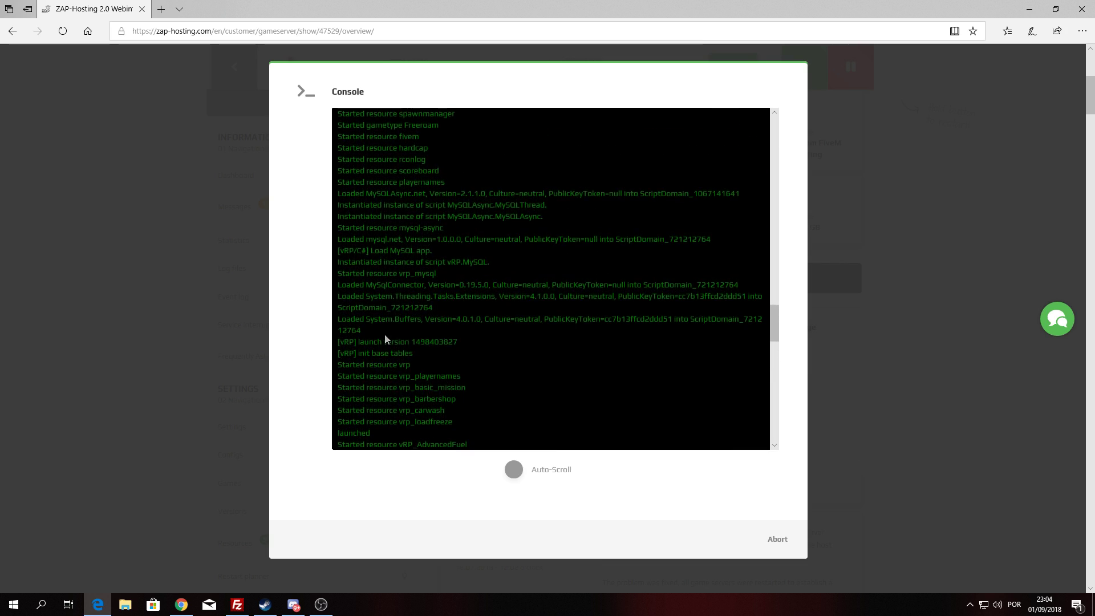
scroll(384, 334, "down", 8)
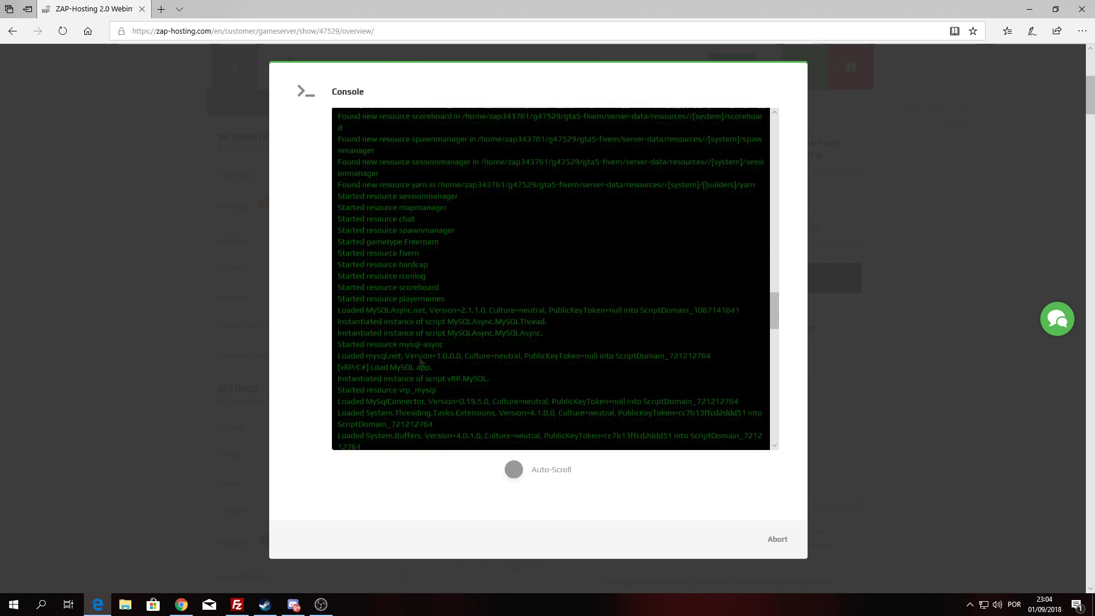
scroll(422, 358, "down", 20)
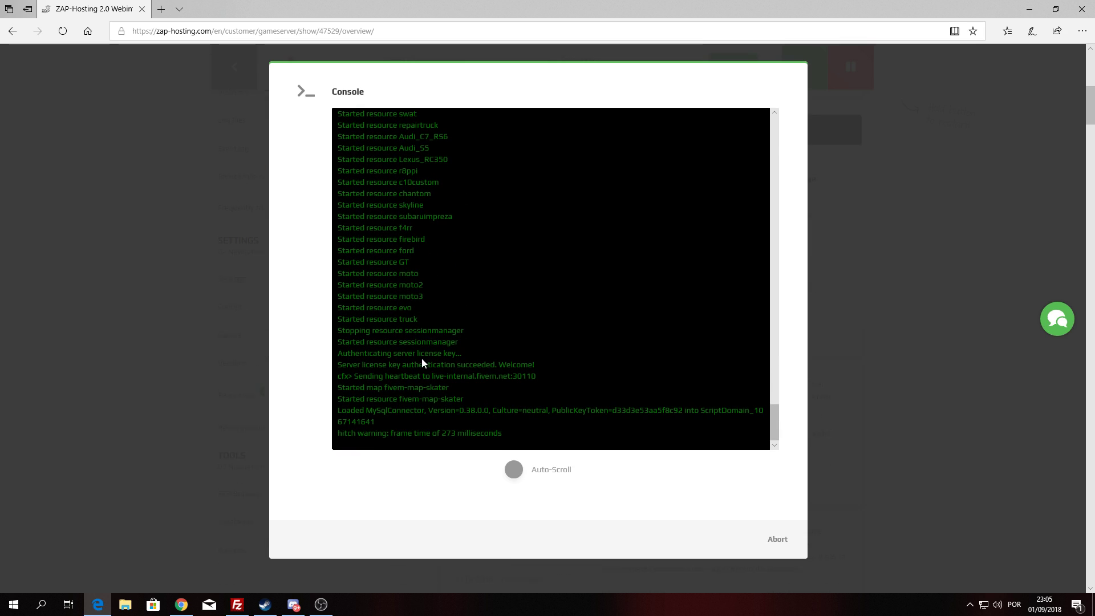
left_click(93, 323)
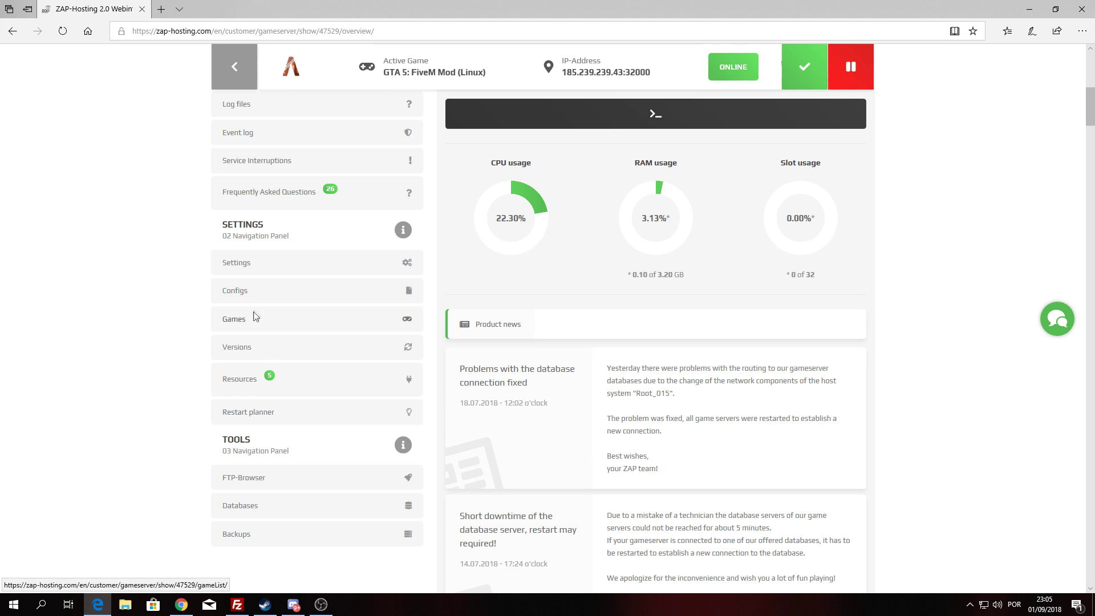
Open server.cfg from the server's configs, examine its Dunko resource entries and general server settings, and close it without saving
left_click(247, 295)
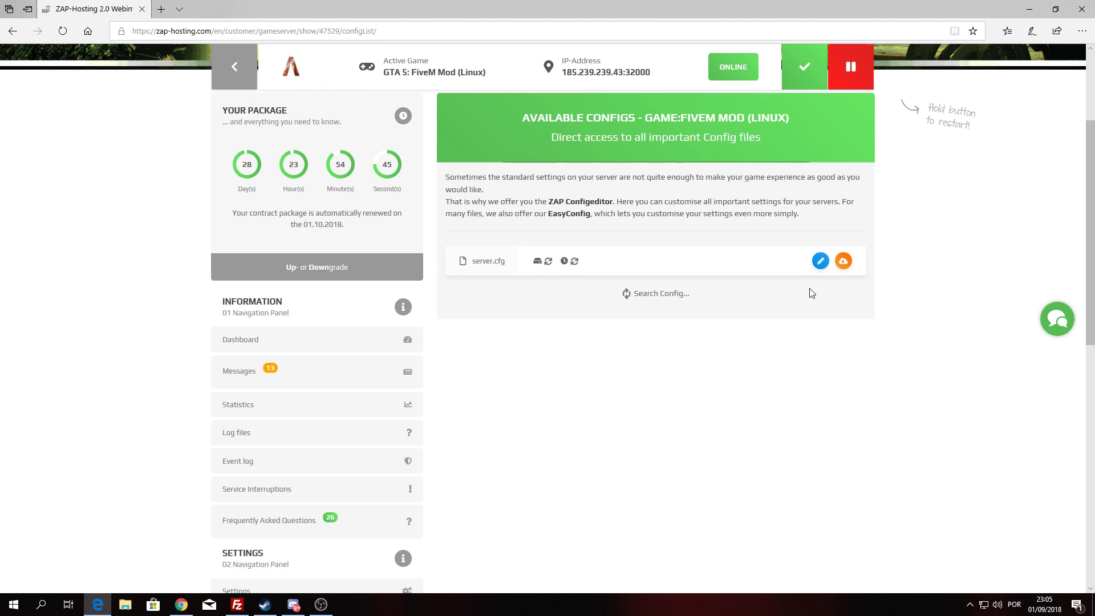
left_click(821, 260)
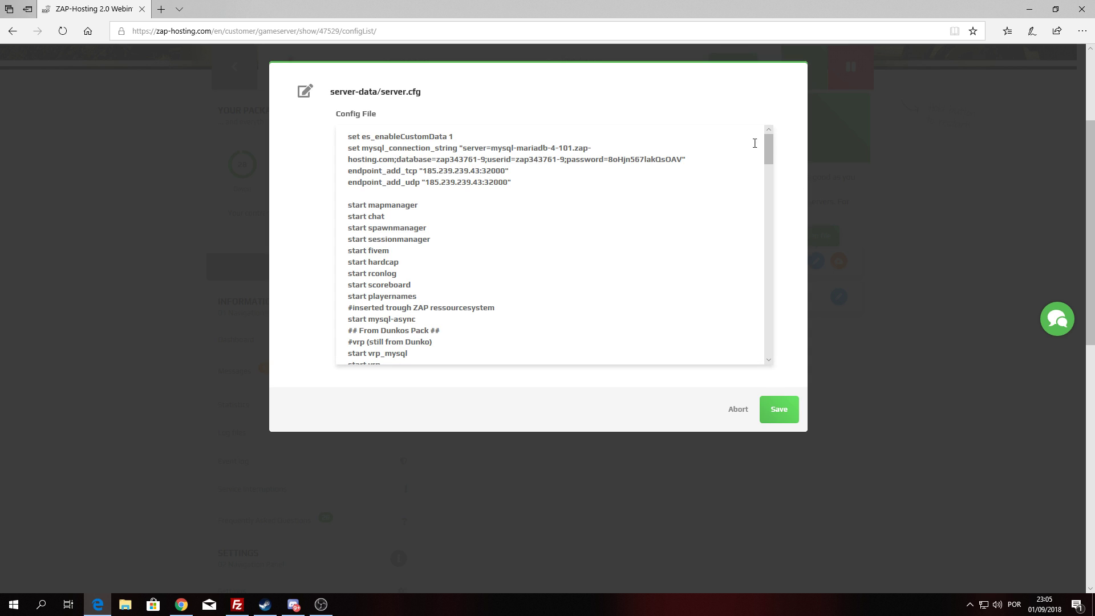
left_click_drag(769, 147, 773, 188)
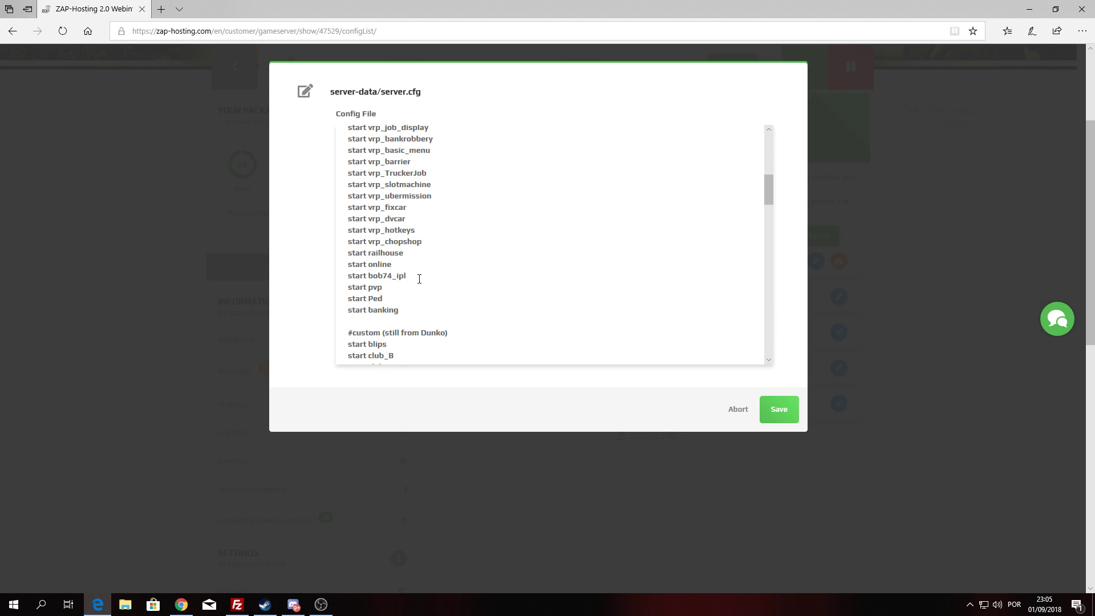
scroll(492, 320, "down", 5)
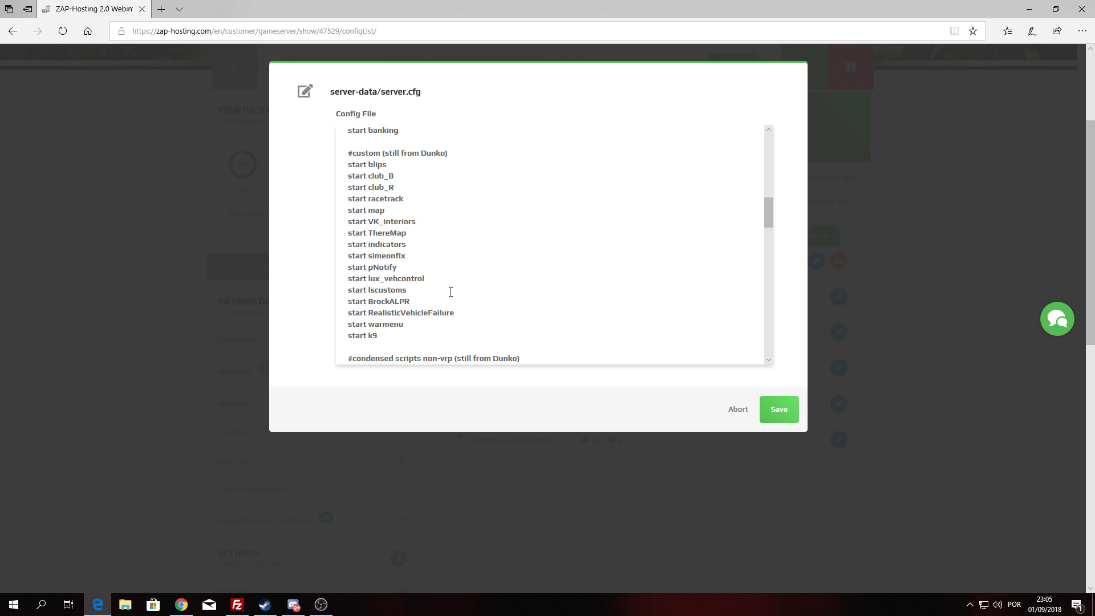
scroll(399, 322, "down", 1)
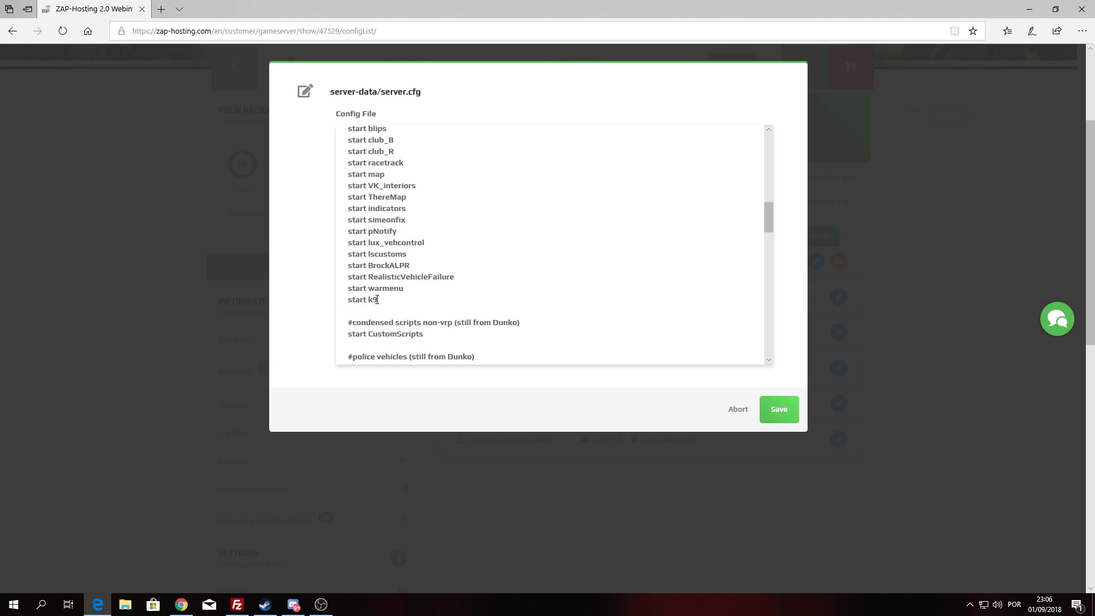
scroll(377, 299, "down", 5)
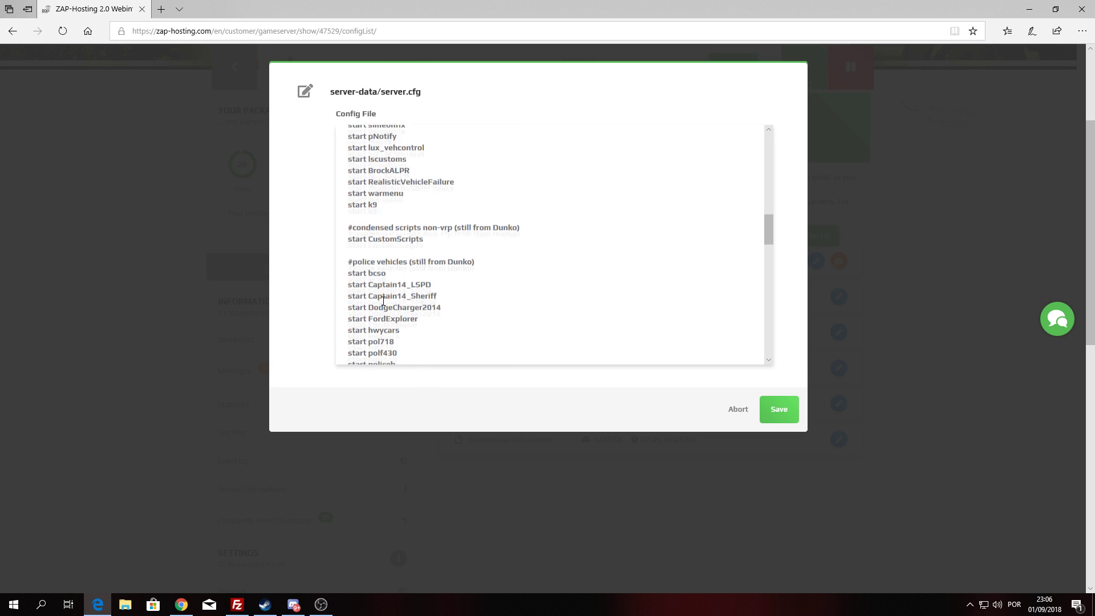
scroll(383, 300, "down", 12)
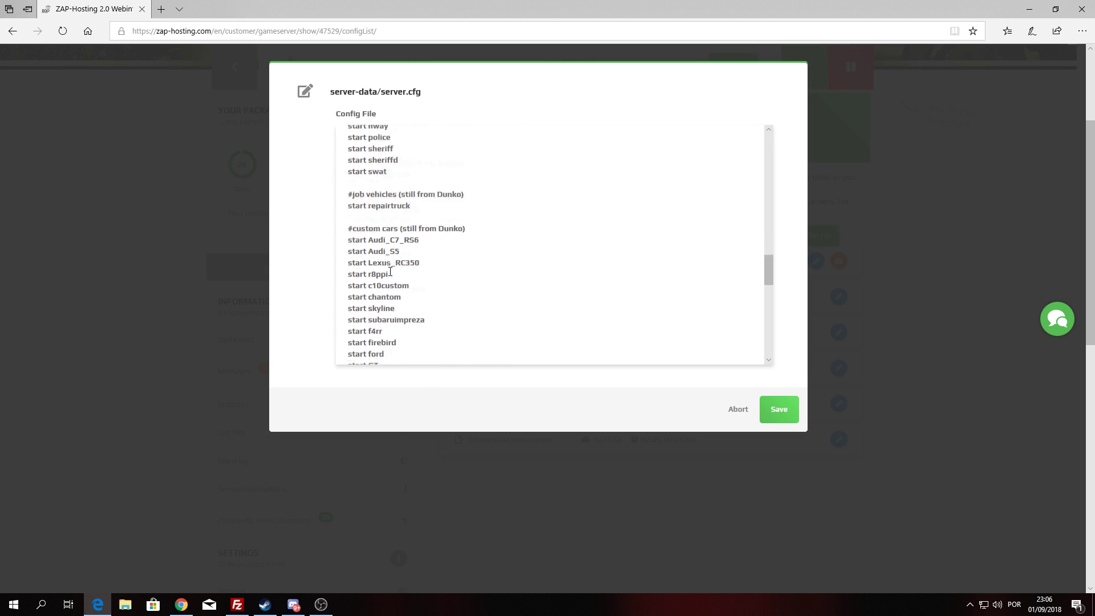
scroll(391, 272, "down", 3)
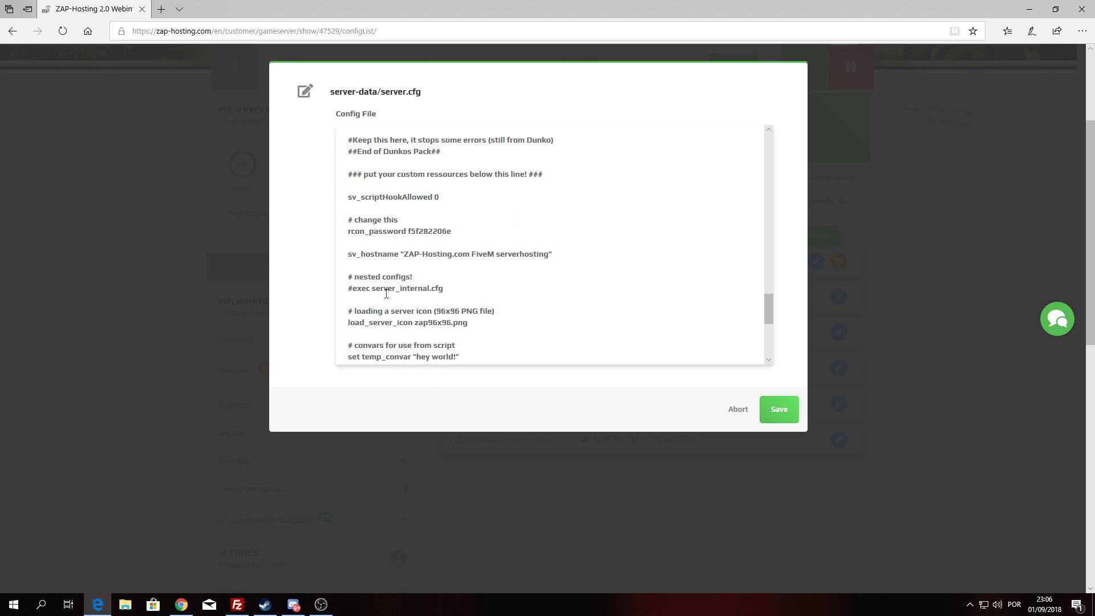
scroll(390, 271, "down", 4)
scroll(404, 308, "down", 2)
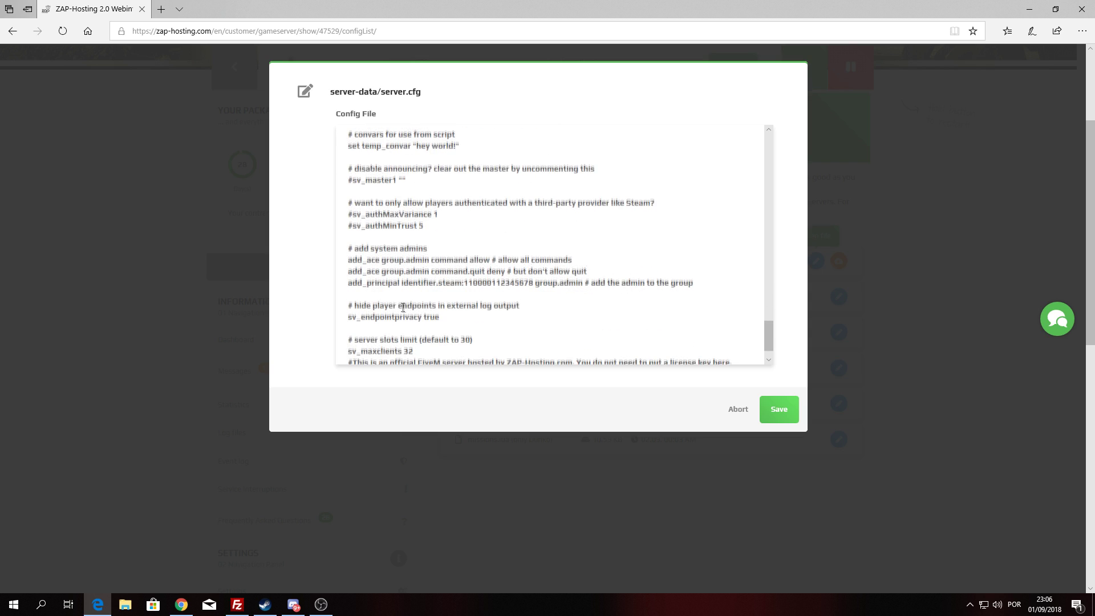
left_click(121, 282)
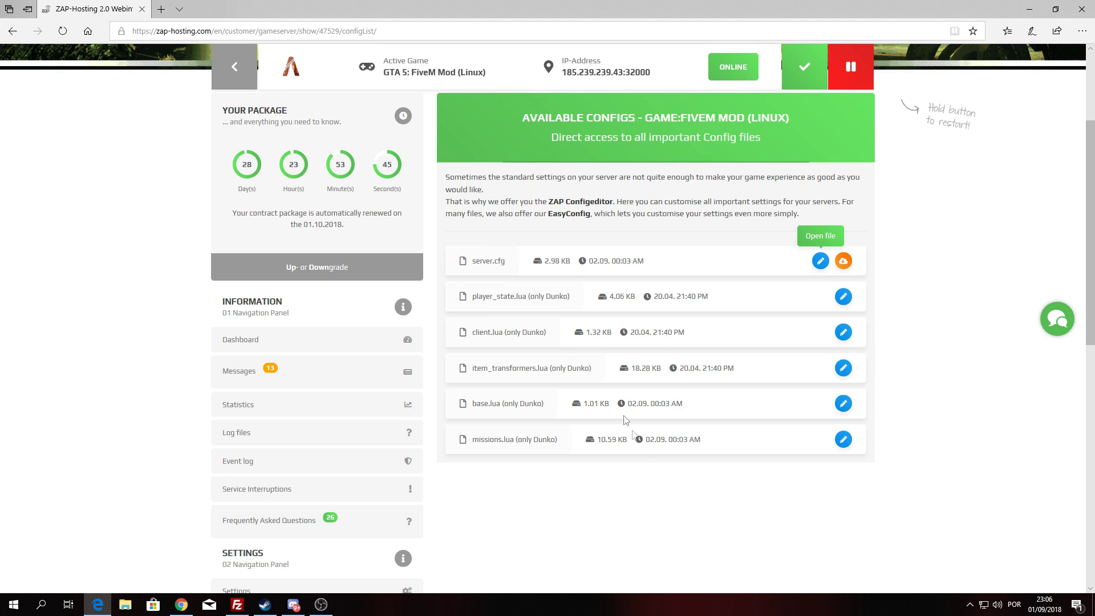
Copy the gameserver's IP address and port from the server page header
scroll(684, 342, "up", 3)
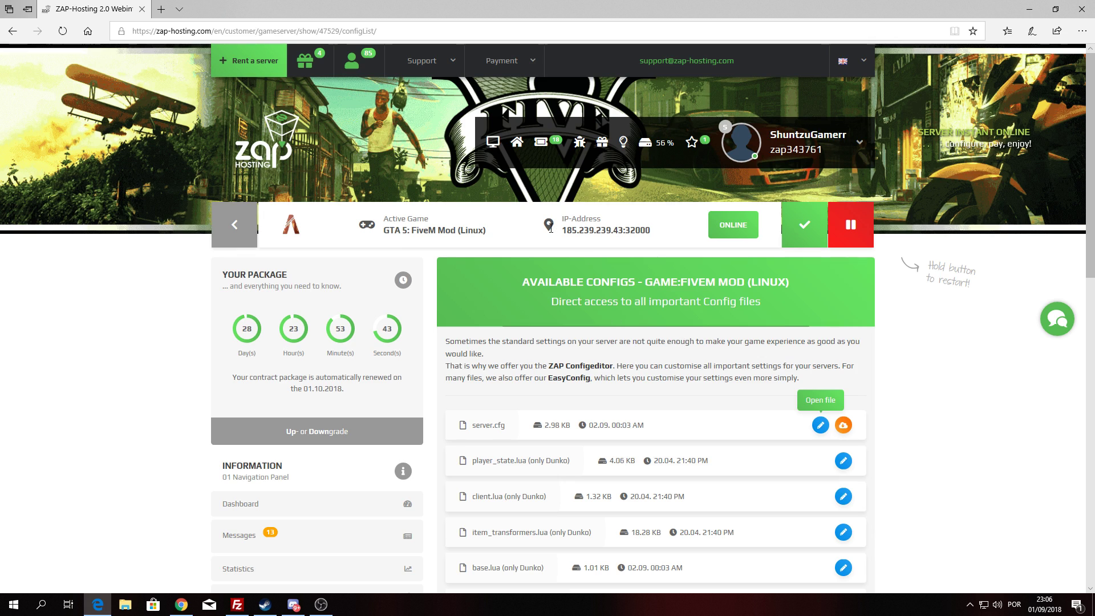
left_click_drag(562, 231, 656, 233)
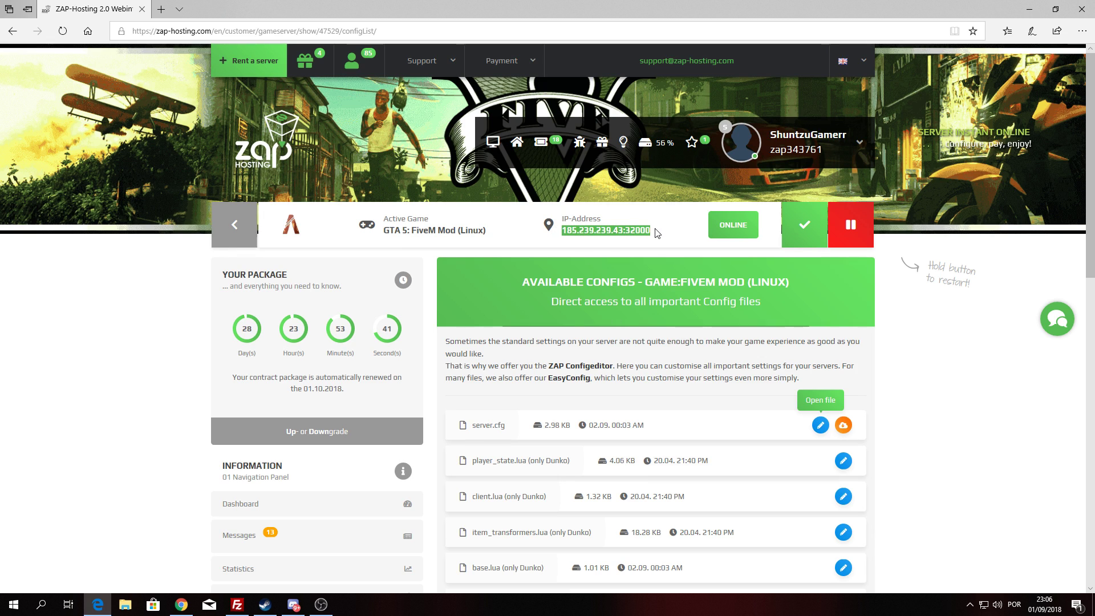
right_click(623, 228)
left_click(644, 287)
Switch to FiveM and connect directly to the gameserver at 185.239.239.43:32000
left_click(970, 359)
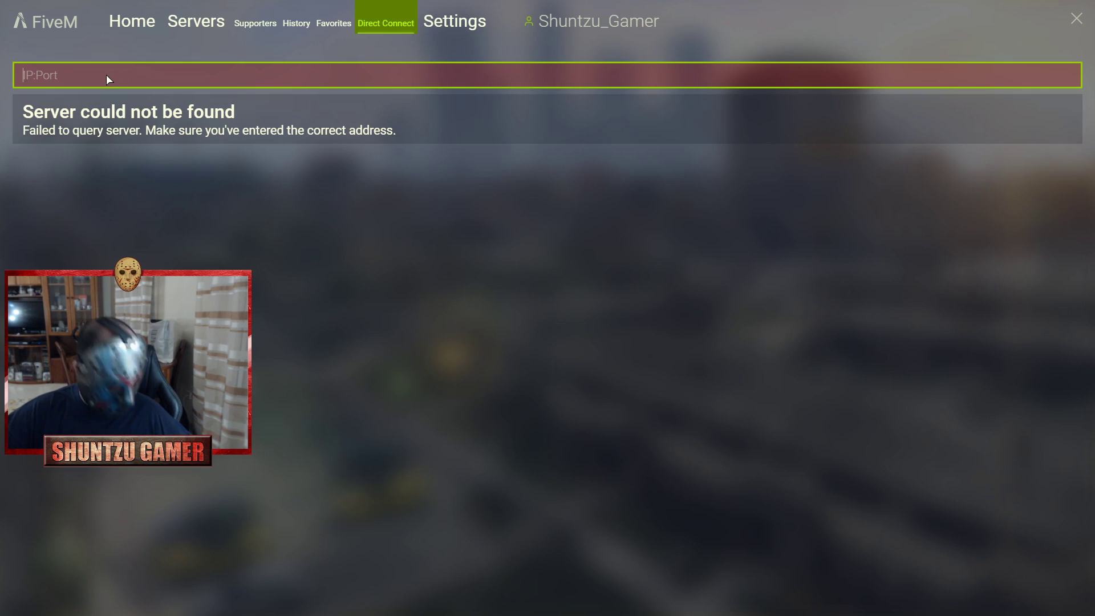
key("ctrl+v")
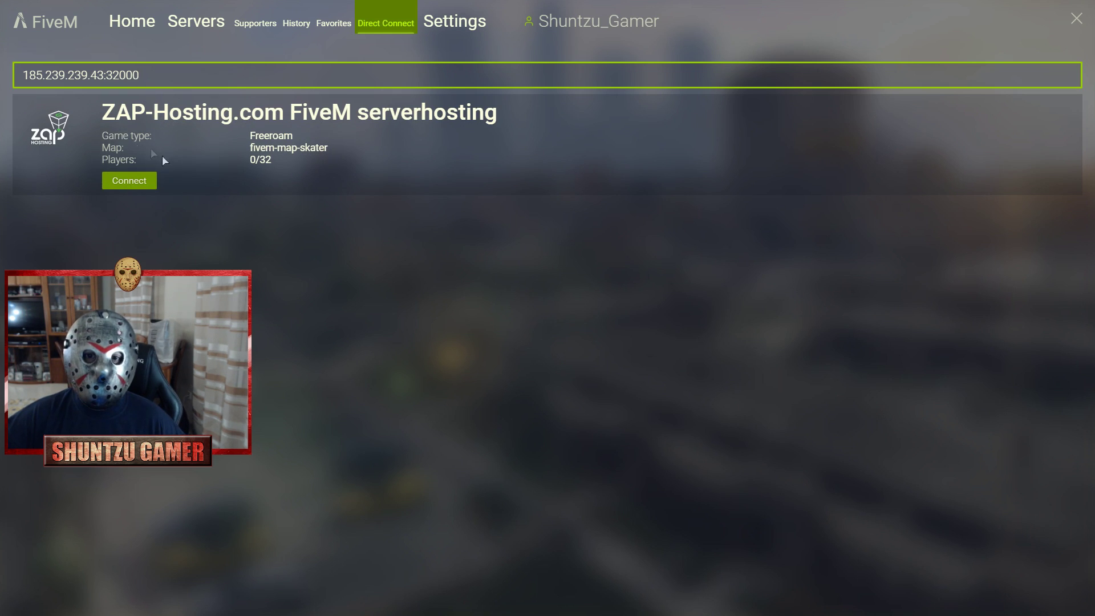
left_click(130, 183)
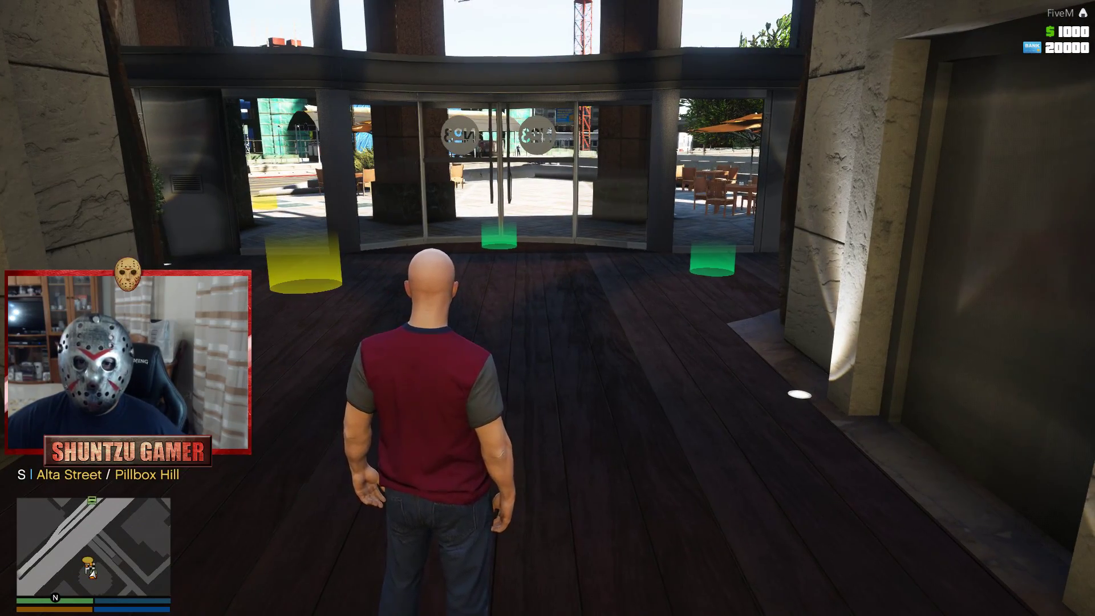
Open the in-game main menu and look through its entries from Admin to Veículo
key("w")
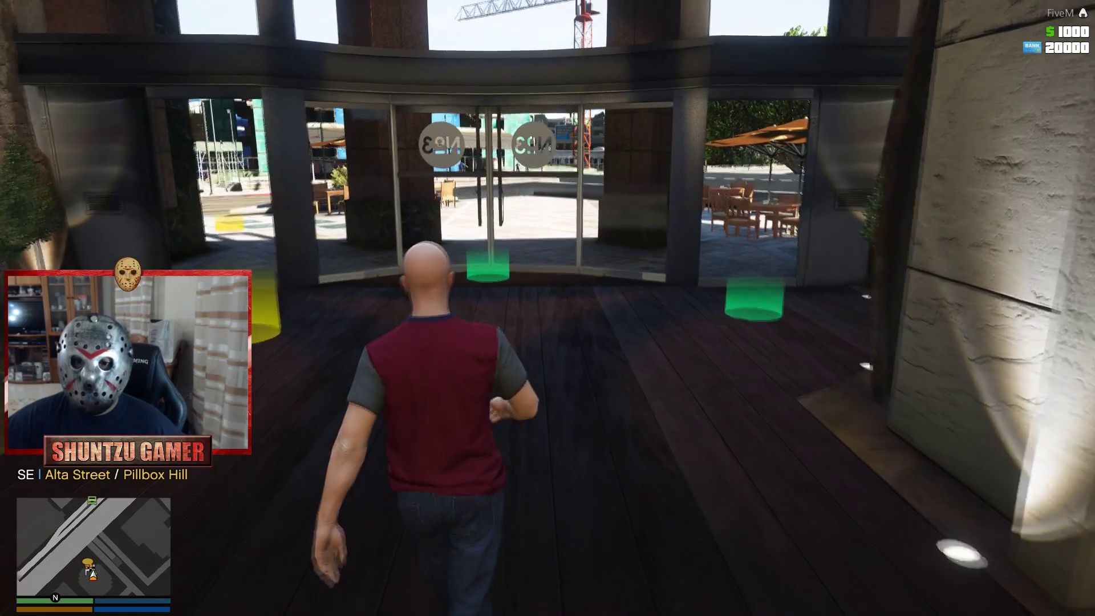
key("k")
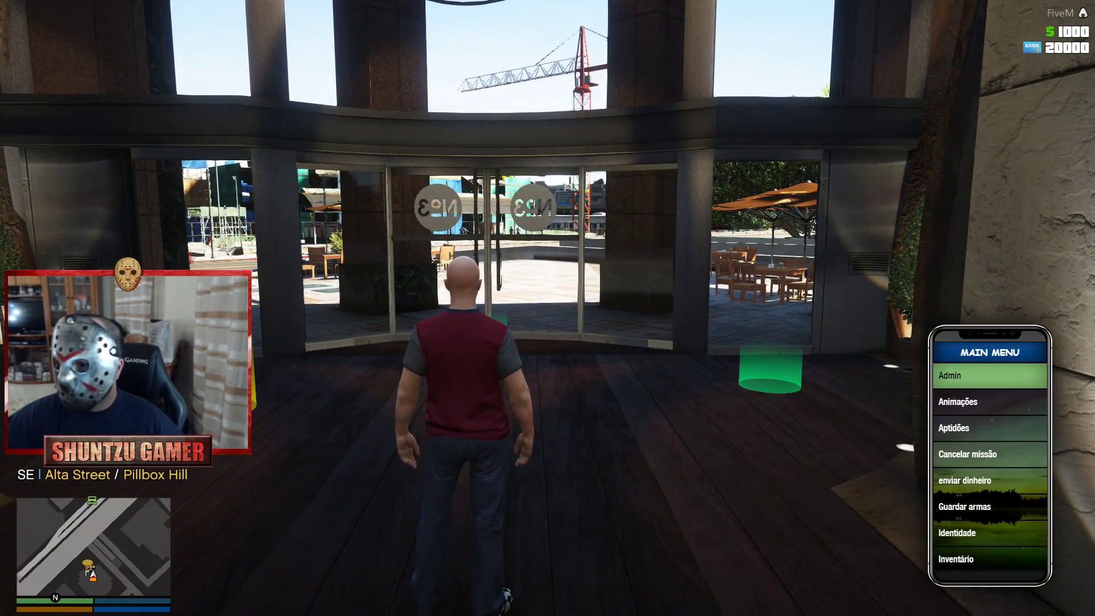
key("Up")
key("Up")
key("Up")
key("Up")
key("Up")
key("Up")
key("Up")
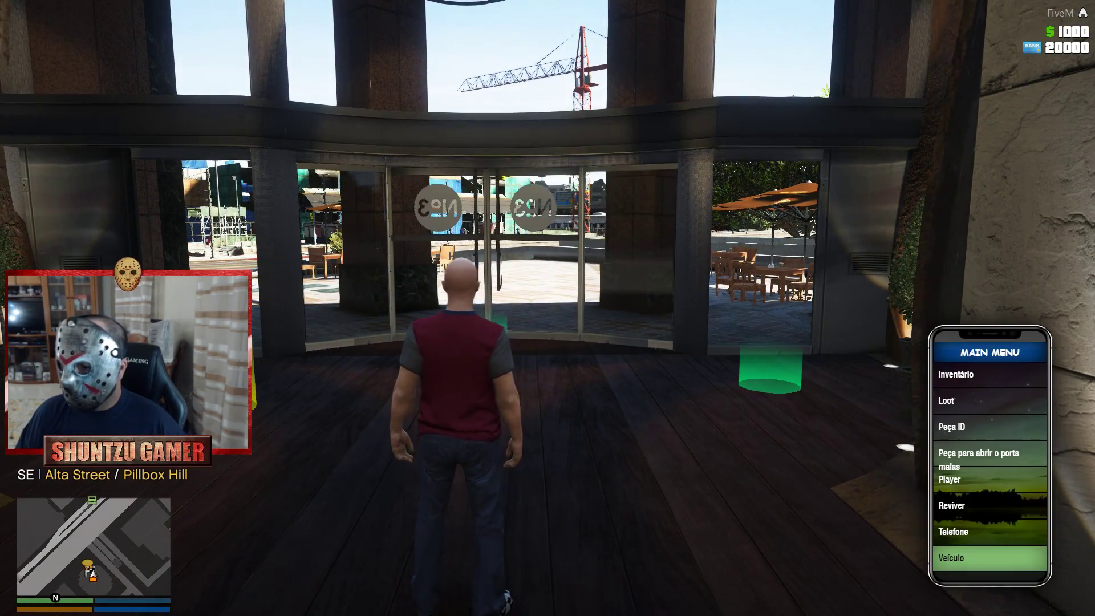
key("Down")
key("Down")
key("Down")
key("Down")
key("Down")
key("Down")
key("Down")
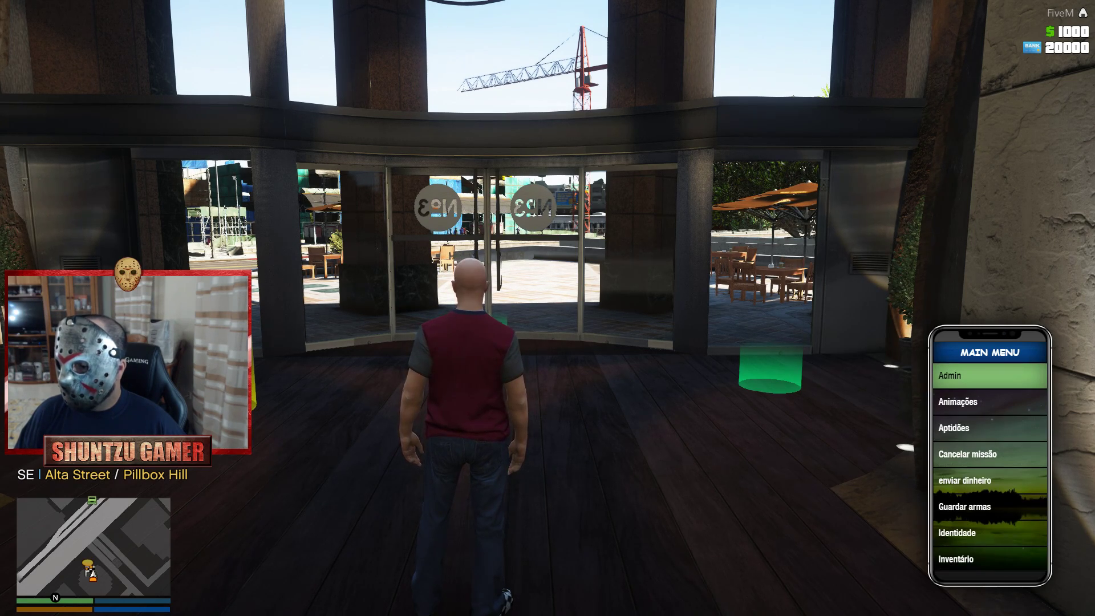
Examine the main menu's entry details, including Identidade and Reviver, and close the menu
key("Down")
key("Down")
key("Down")
key("Down")
key("Down")
key("Down")
key("Down")
key("Down")
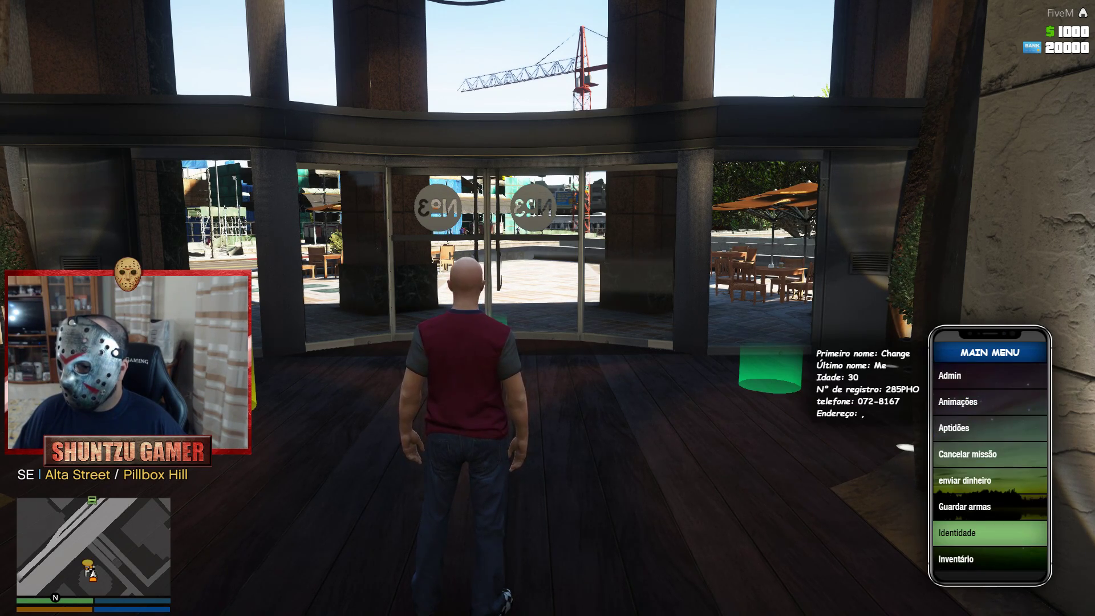
key("Down")
key("Down")
key("Down")
key("Down")
key("Down")
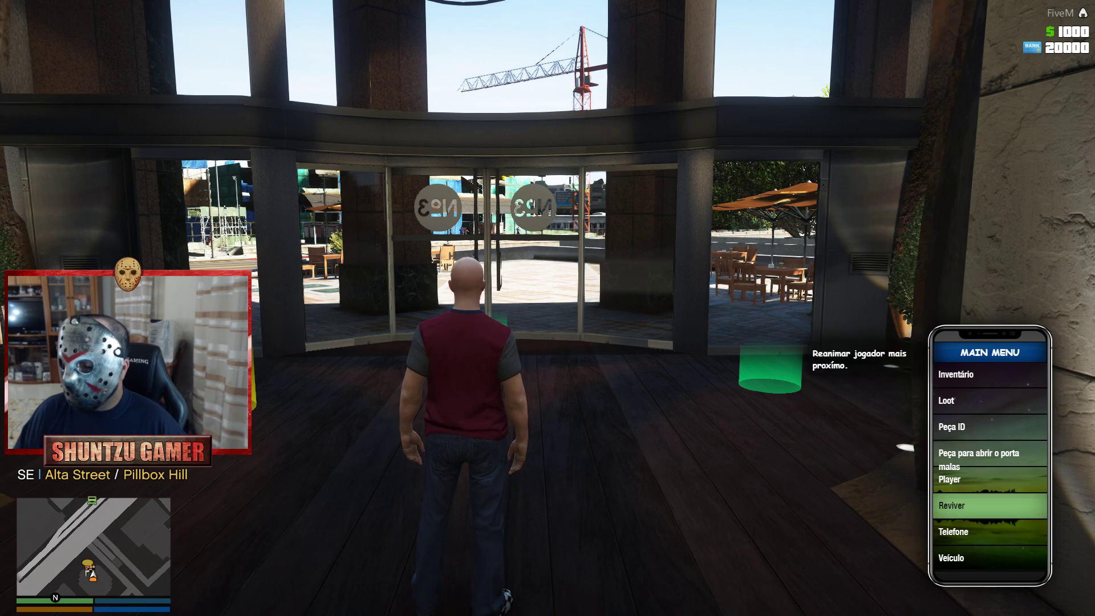
key("Down")
key("Down")
key("Down")
key("Down")
key("Down")
key("Down")
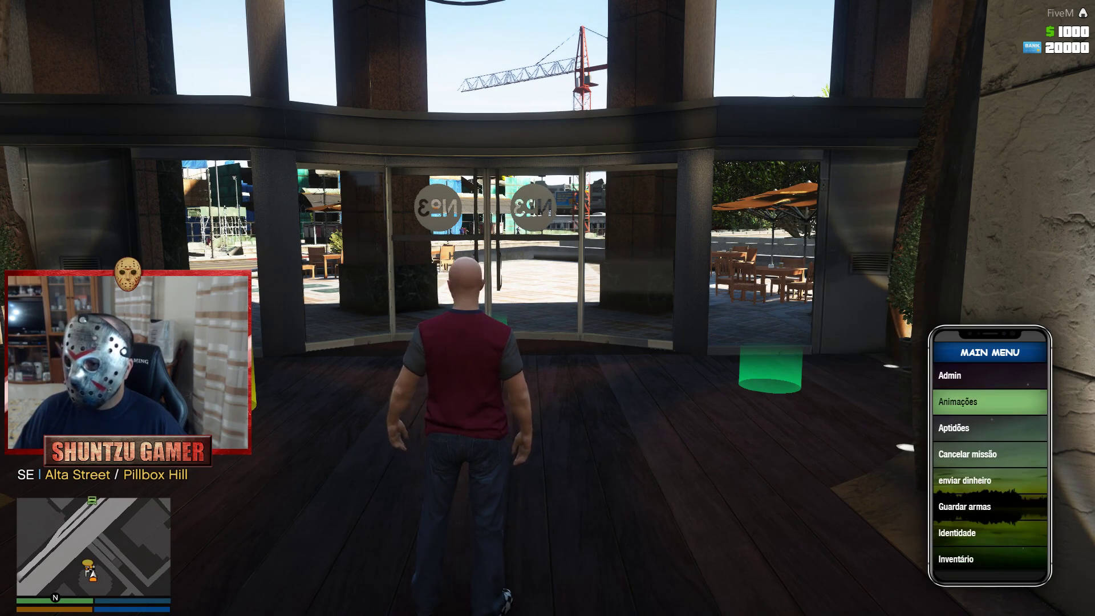
key("BackSpace")
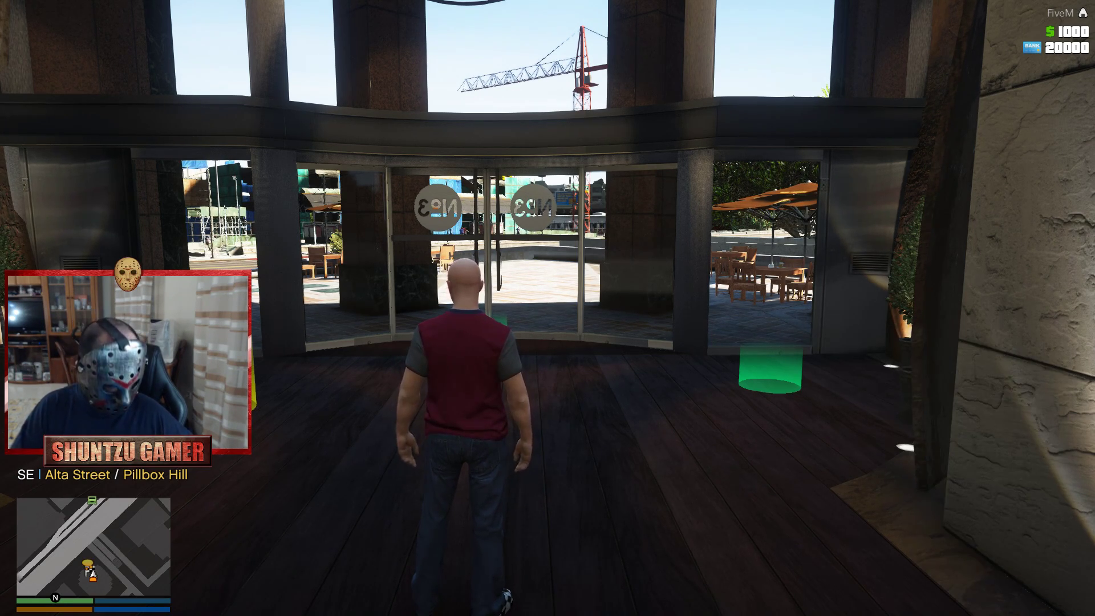
Run the character out through the glass doors onto the plaza at Alta Street
key("w")
key("w")
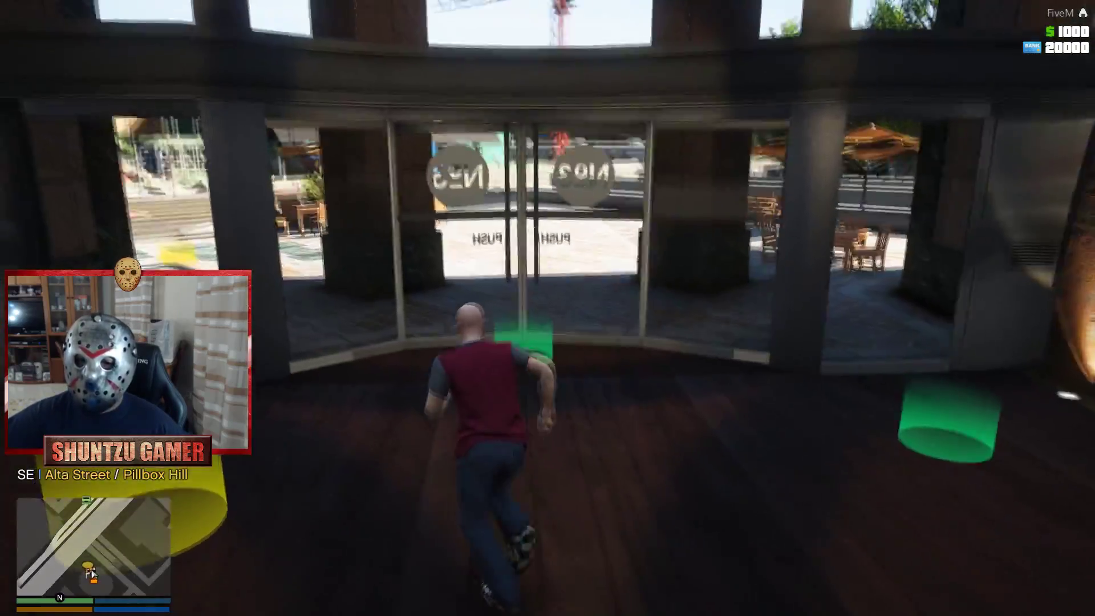
key("w")
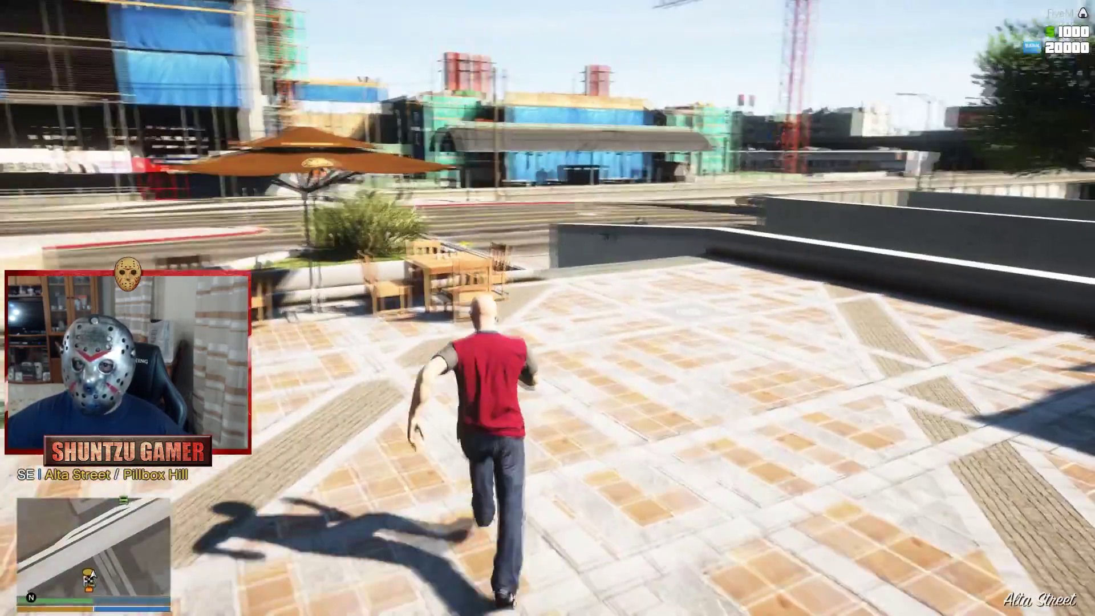
Open the game map and examine the Los Santos icons, including the Barbershop and Bank locations in the legend
key("p")
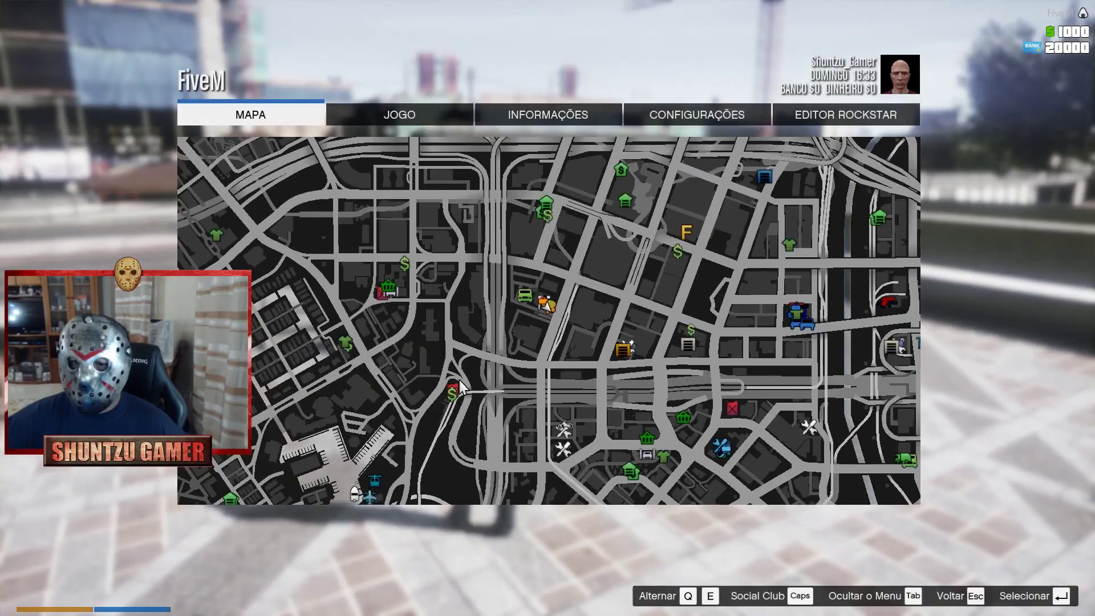
left_click(461, 387)
scroll(456, 378, "down", 3)
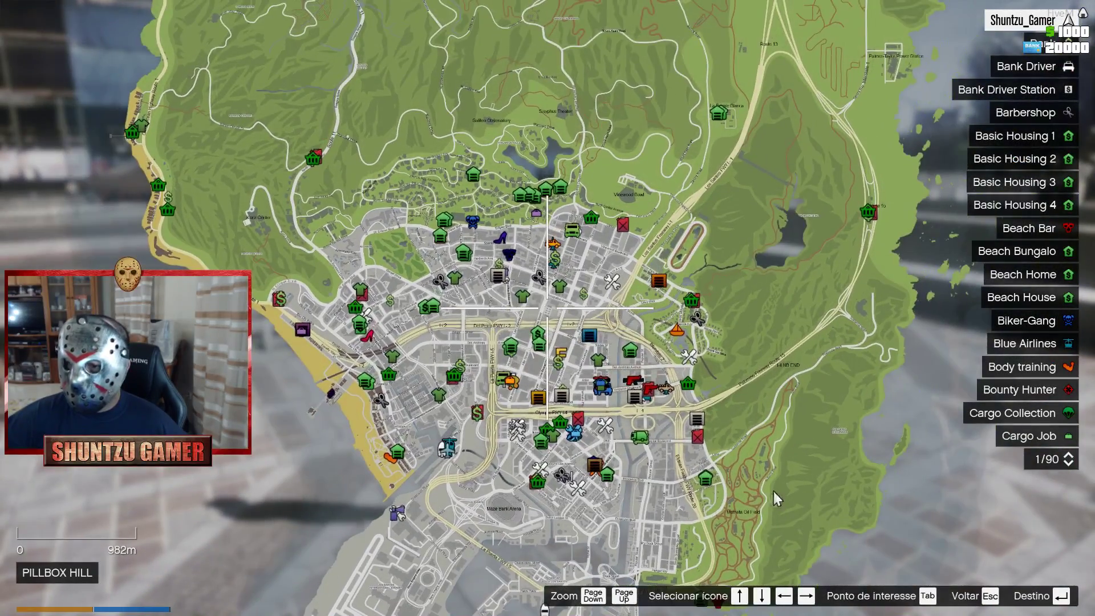
left_click_drag(774, 491, 784, 197)
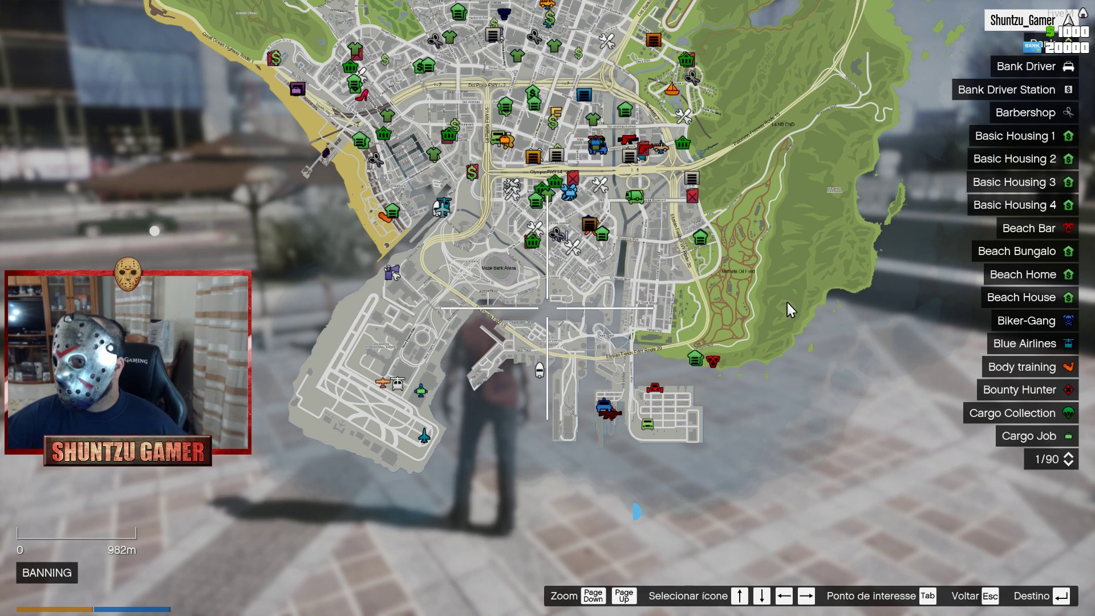
key("Down")
key("Down")
key("Down")
key("Right")
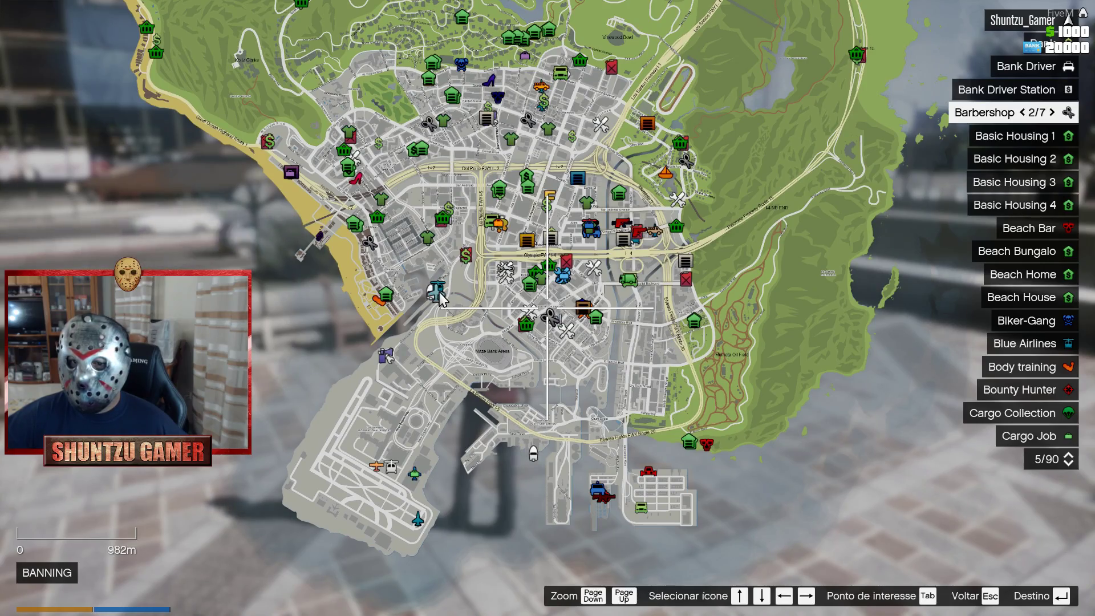
key("Up")
key("Up")
key("Up")
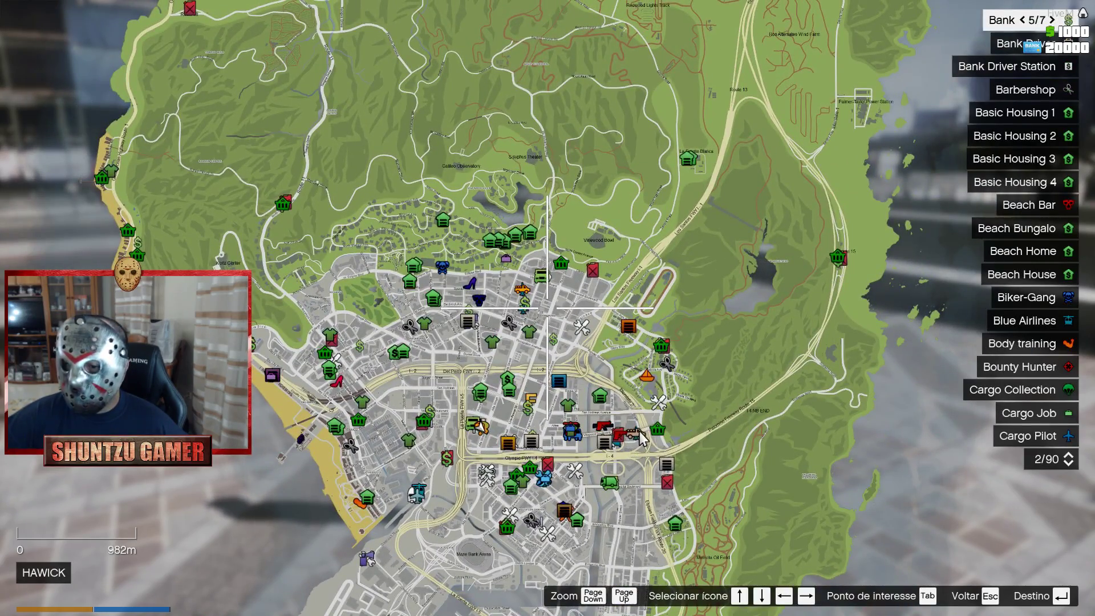
Examine the map icons from the Grand Senora desert up to Mount Chiliad and back to Los Santos, and close the map
key("w")
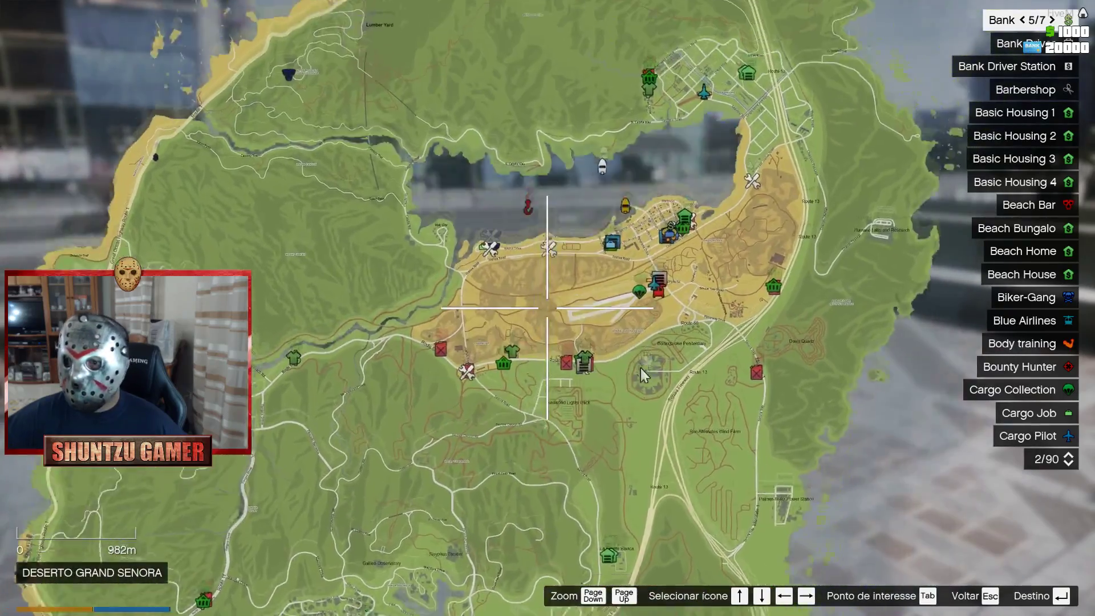
key("w")
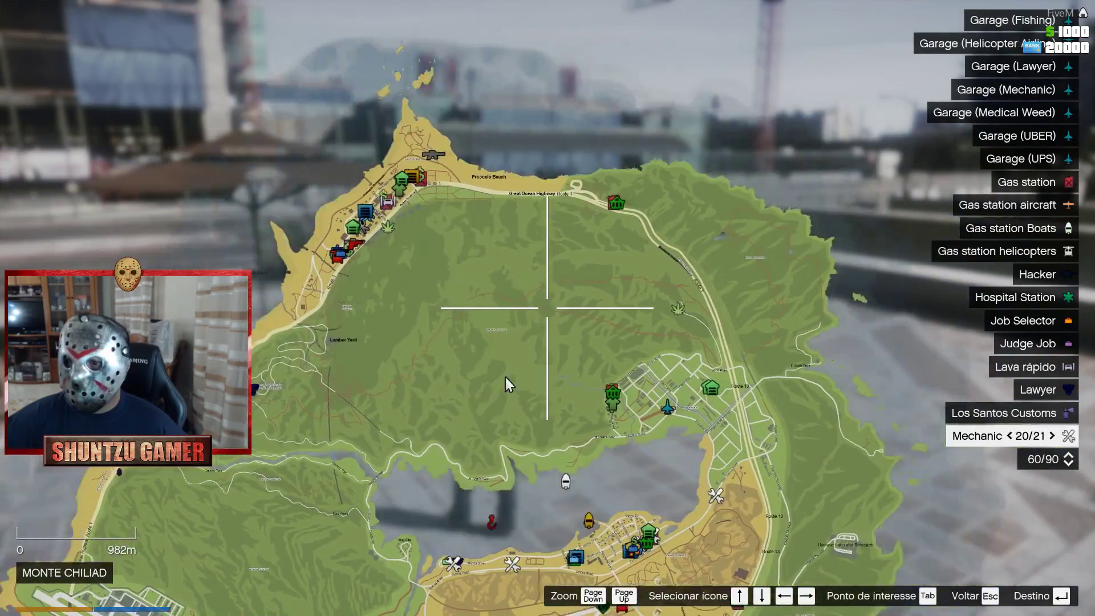
key("s")
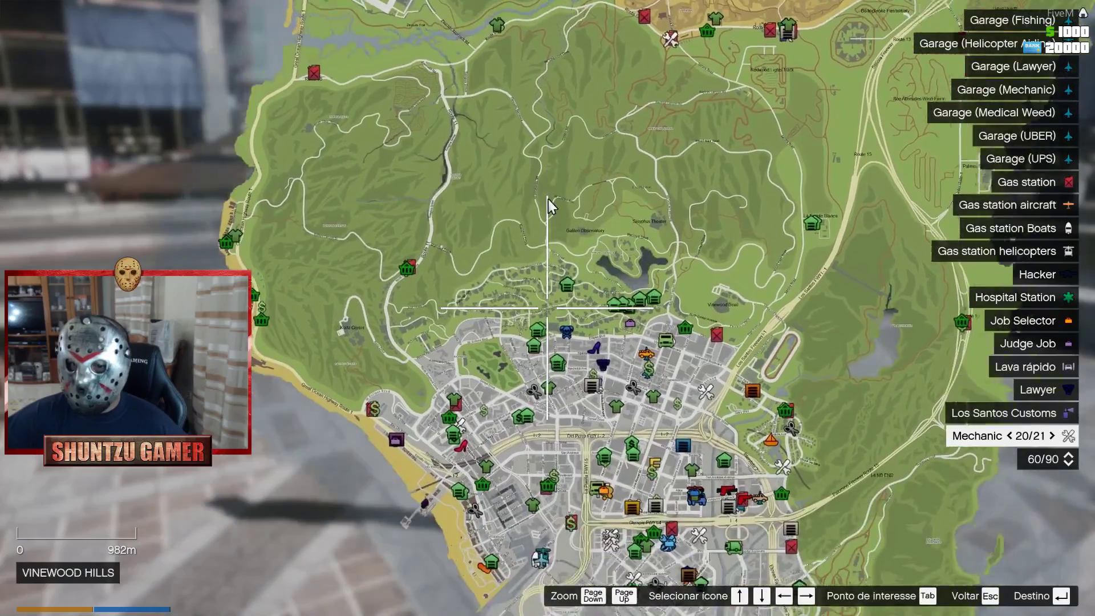
key("s")
key("d")
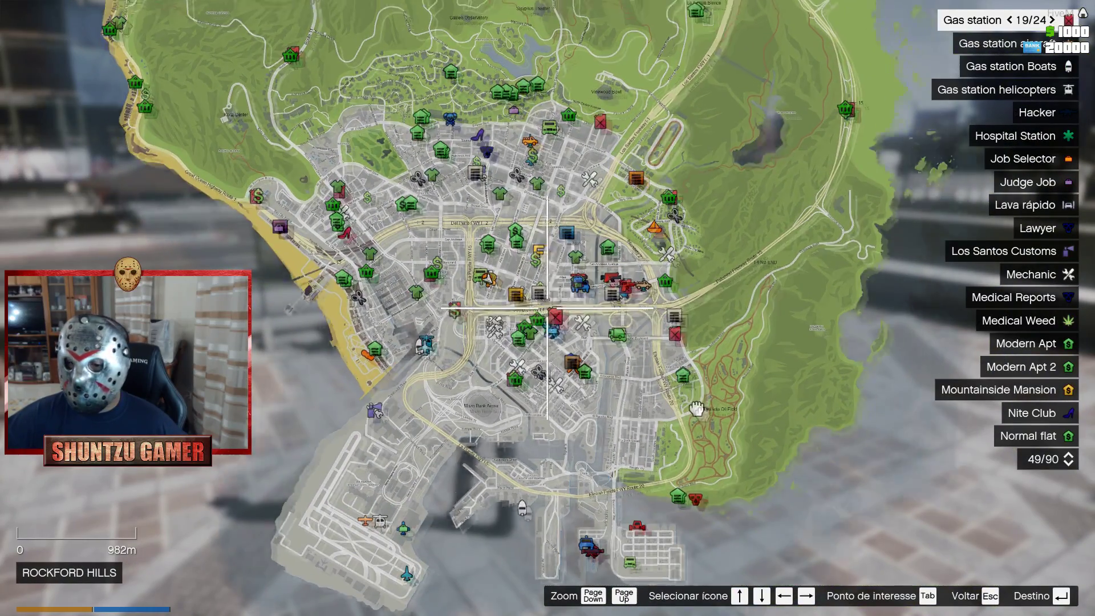
key("s")
key("Escape")
key("Escape")
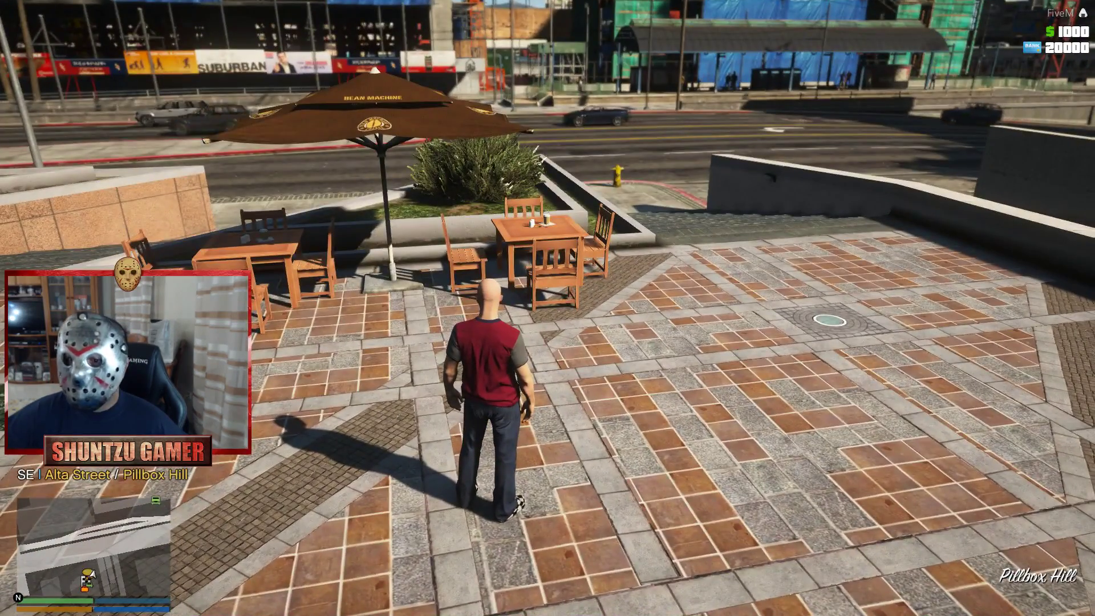
Pause the game and switch back to the ZAP-Hosting configs page in the browser
key("Escape")
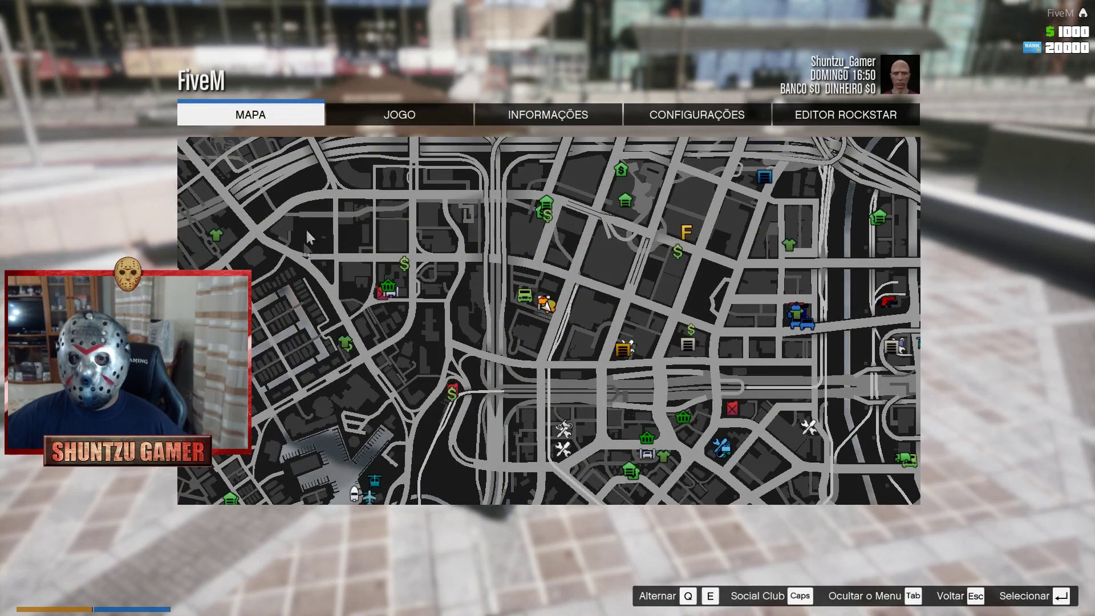
left_click(354, 111)
key("alt+Tab")
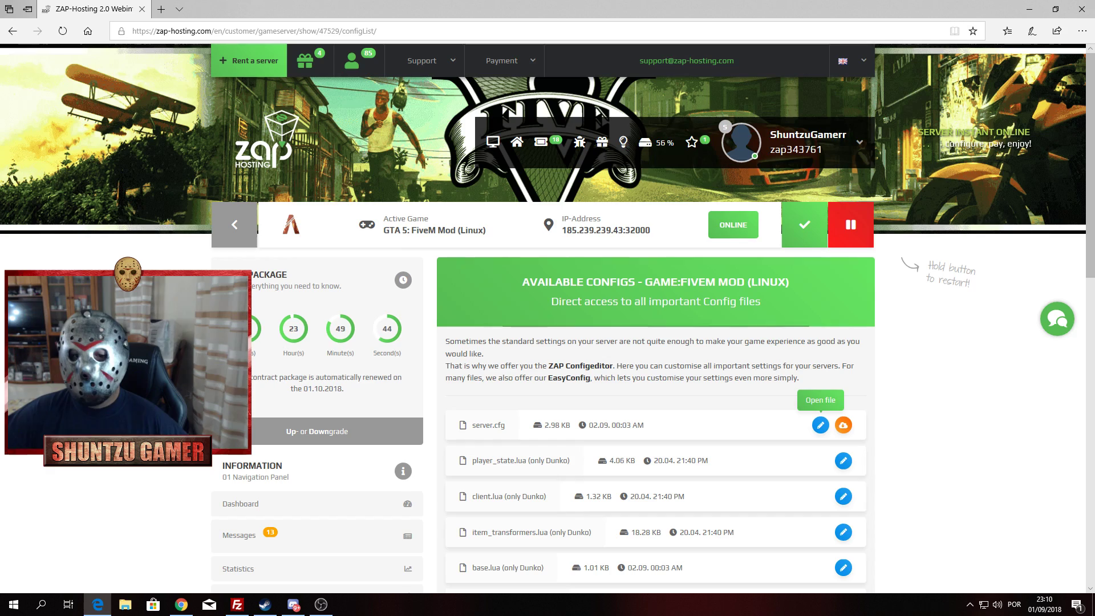
Open base.lua from the server's configs, examine its loading and language settings, and save the file
scroll(656, 319, "down", 3)
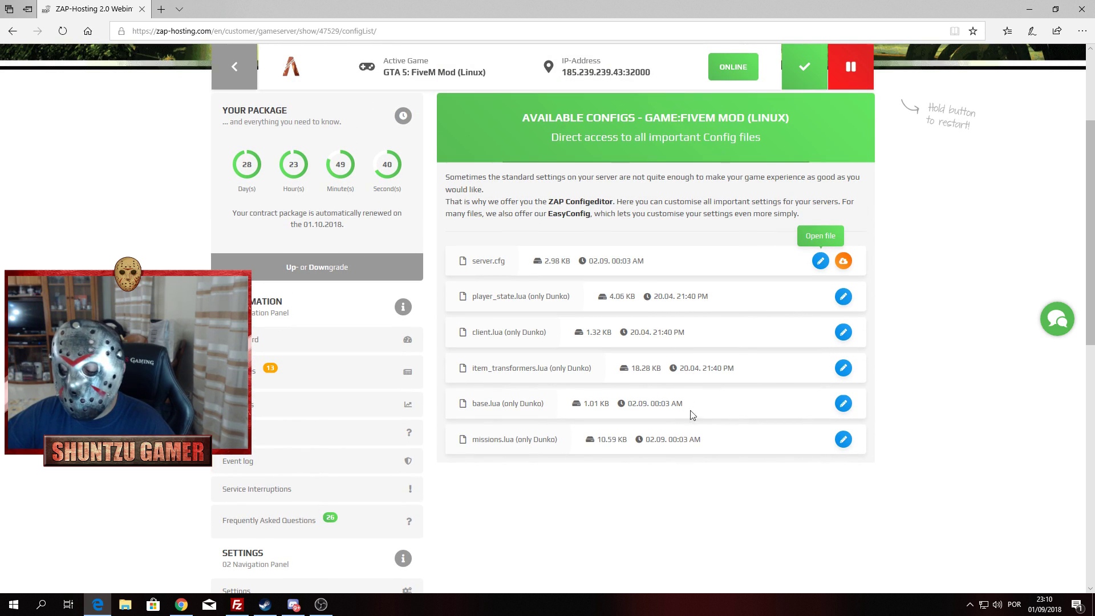
scroll(601, 475, "up", 2)
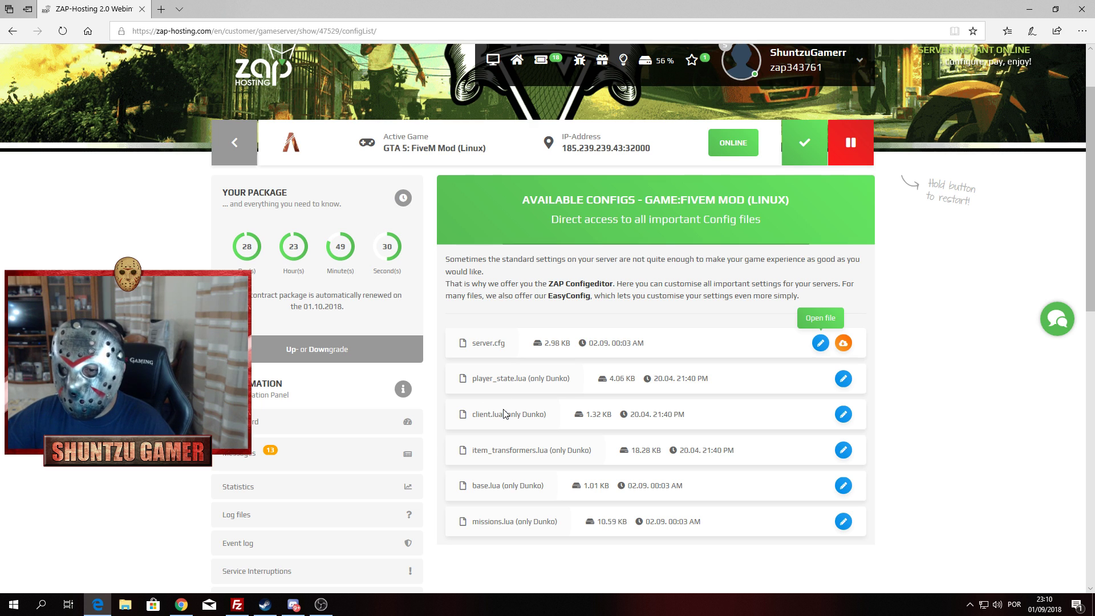
scroll(504, 413, "down", 2)
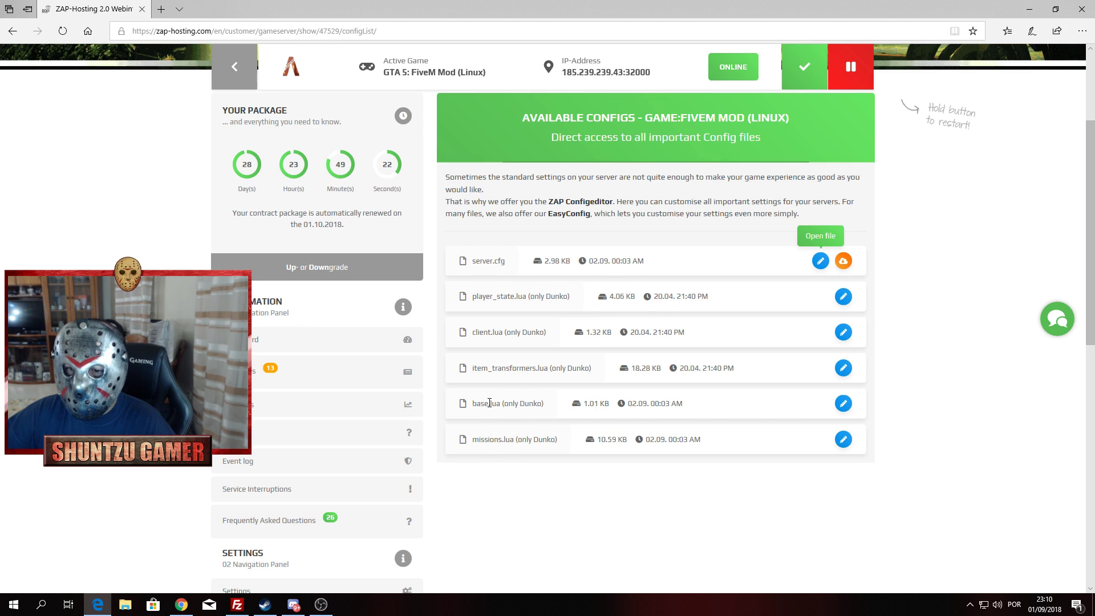
left_click(843, 403)
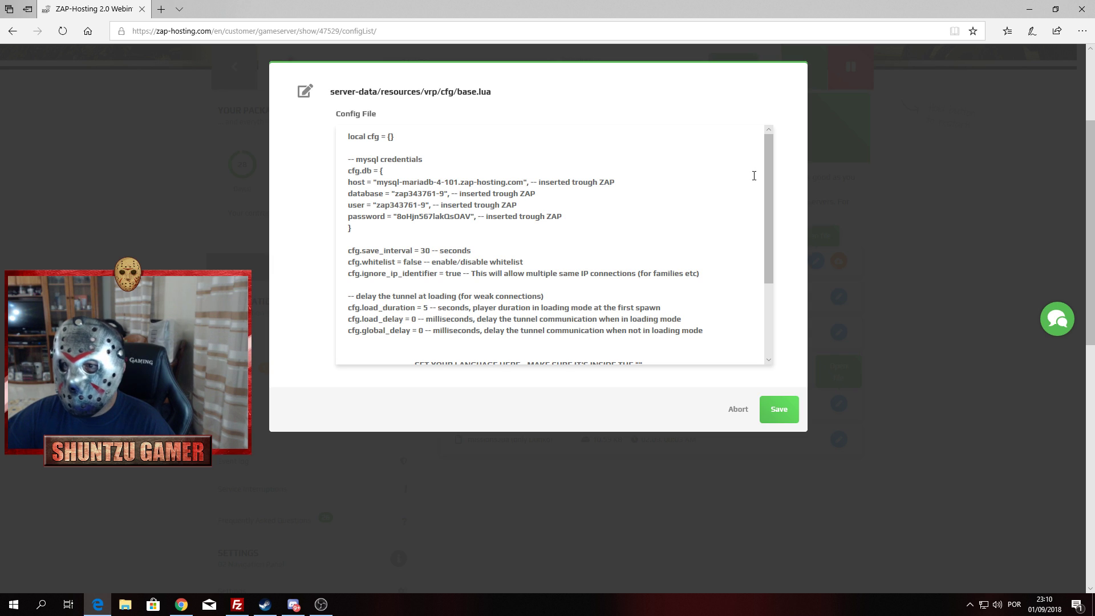
left_click_drag(768, 152, 773, 220)
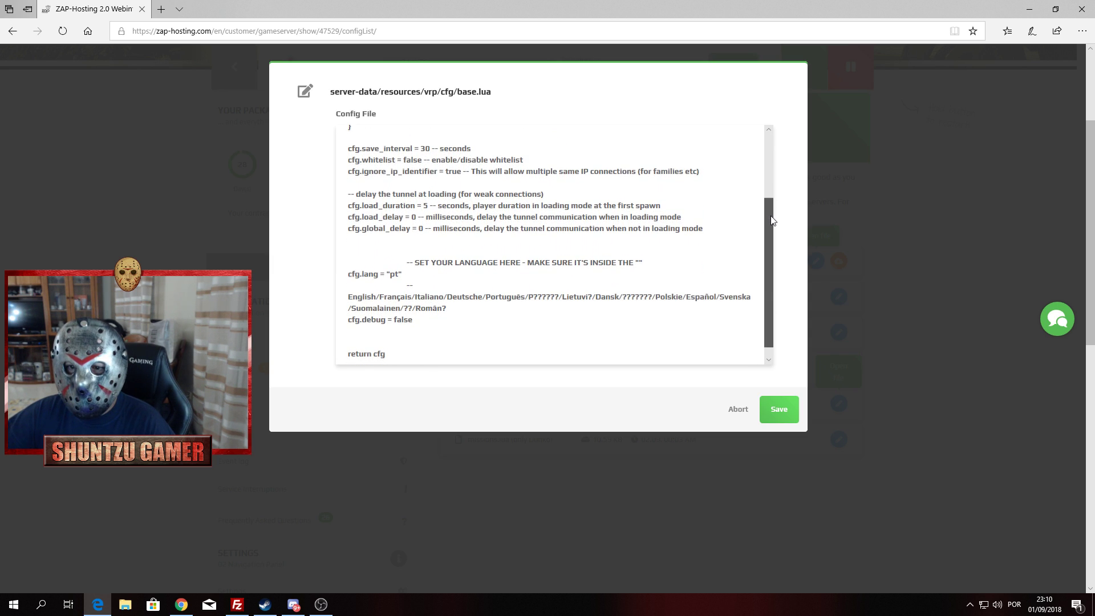
scroll(781, 228, "up", 1)
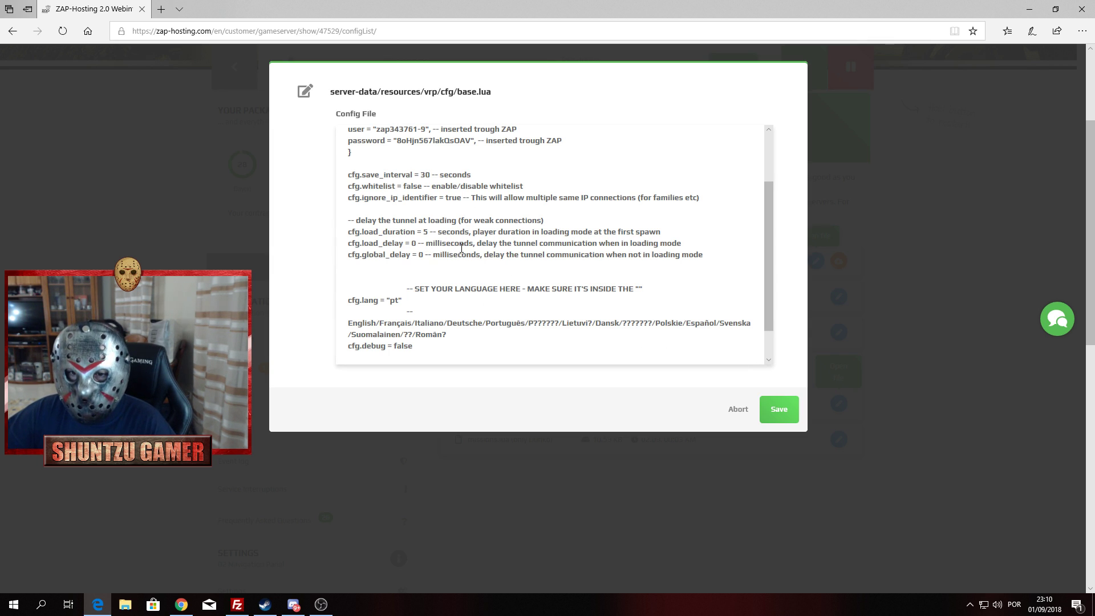
scroll(462, 248, "down", 1)
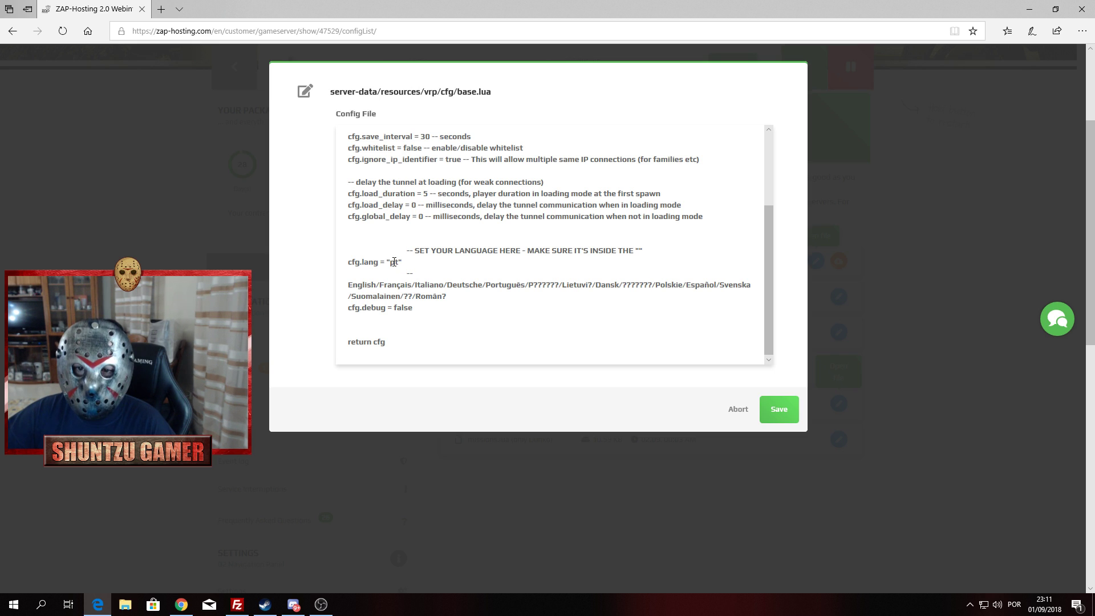
left_click(778, 409)
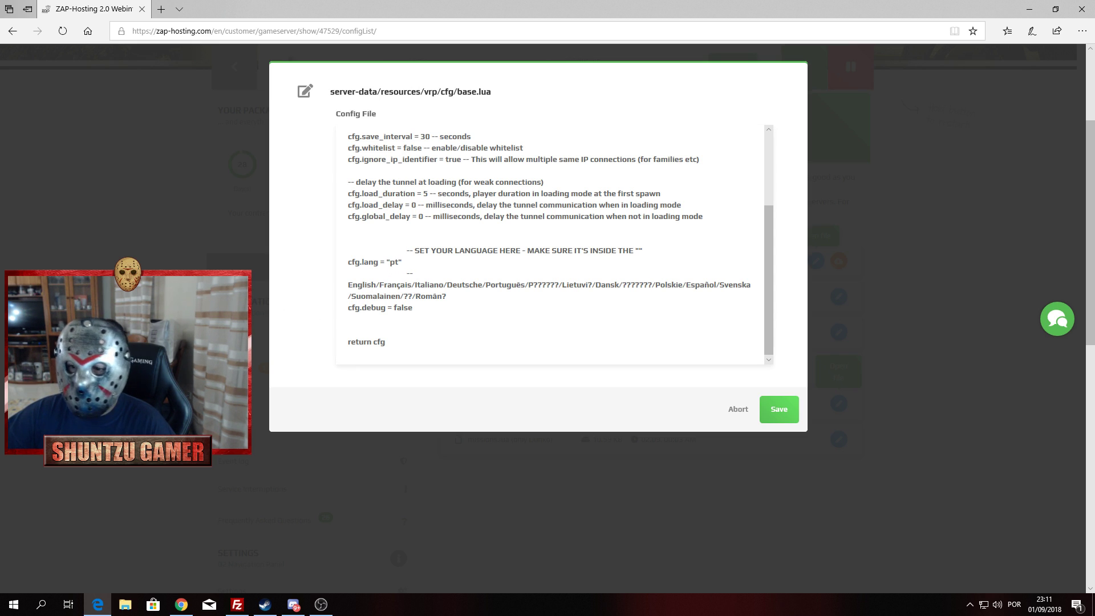
Open the gameserver settings page and examine the basic settings and the Dunko vRP language option
scroll(842, 308, "down", 3)
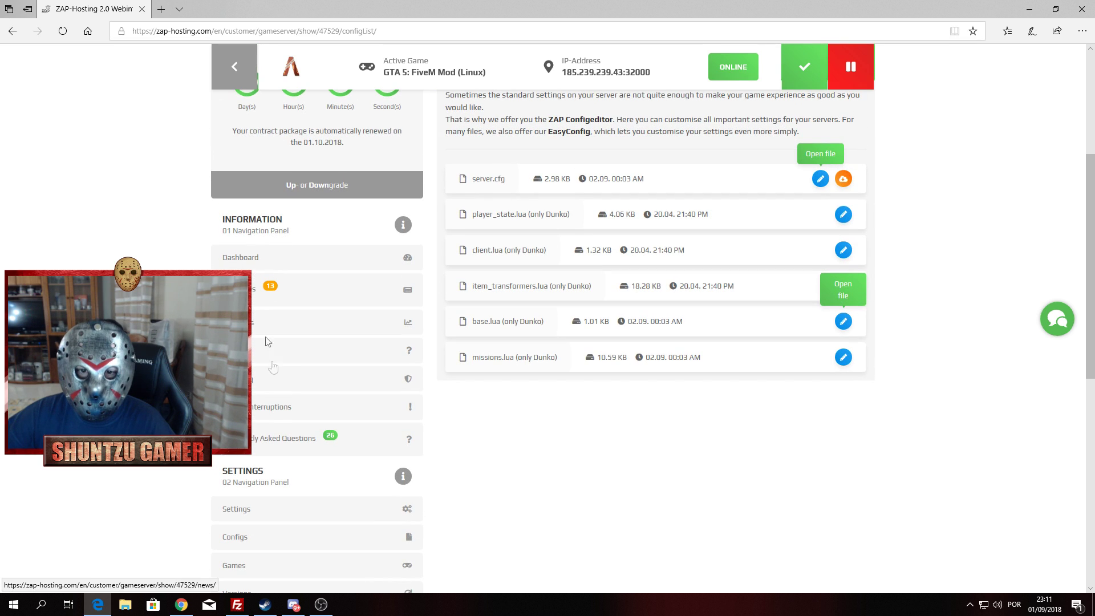
scroll(261, 383, "down", 1)
left_click(248, 454)
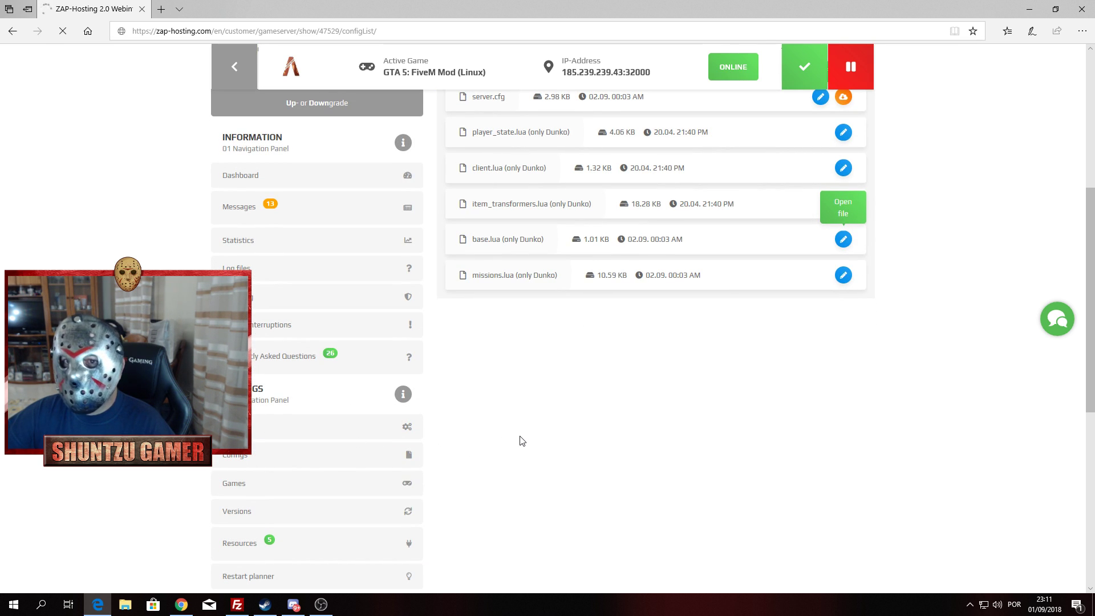
scroll(605, 436, "down", 5)
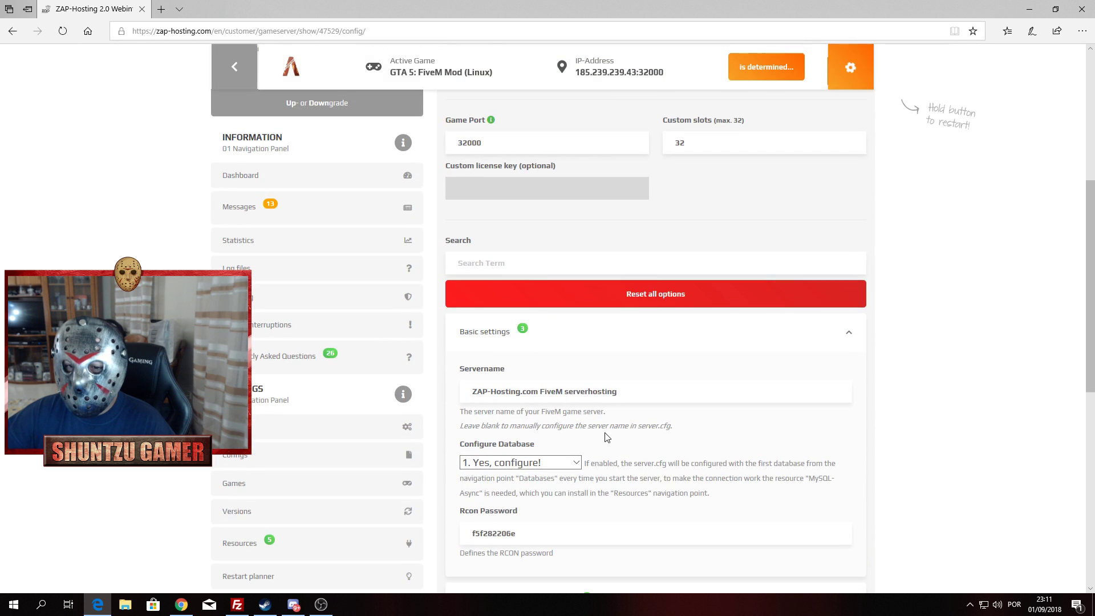
scroll(605, 438, "down", 3)
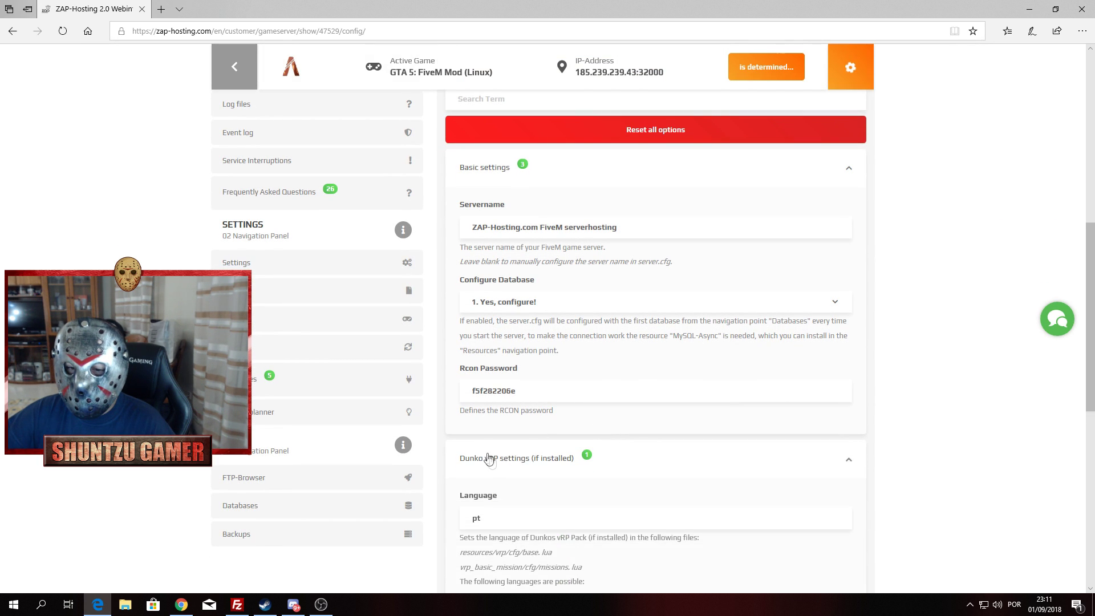
scroll(488, 459, "down", 3)
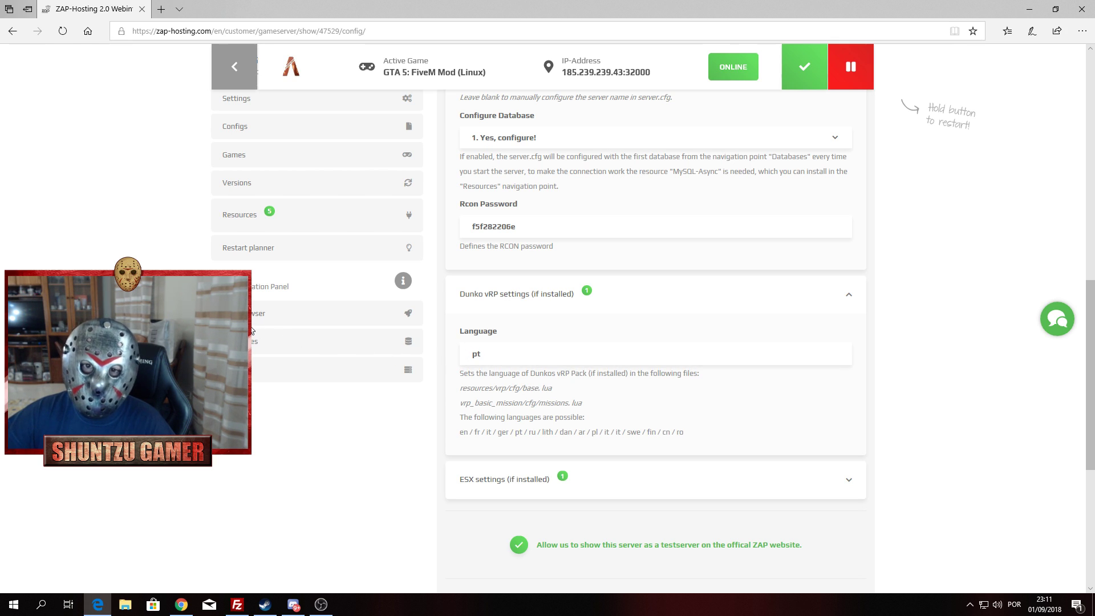
Return to the server's configs page and examine the list of available config files, including the Dunko ones
scroll(245, 291, "up", 3)
left_click(245, 290)
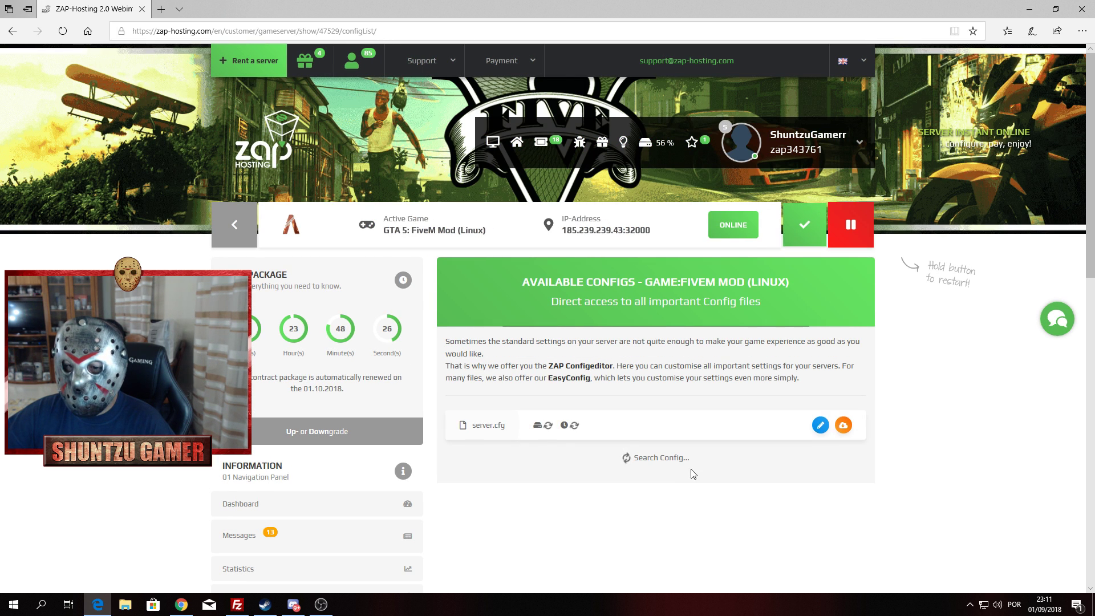
scroll(699, 461, "down", 3)
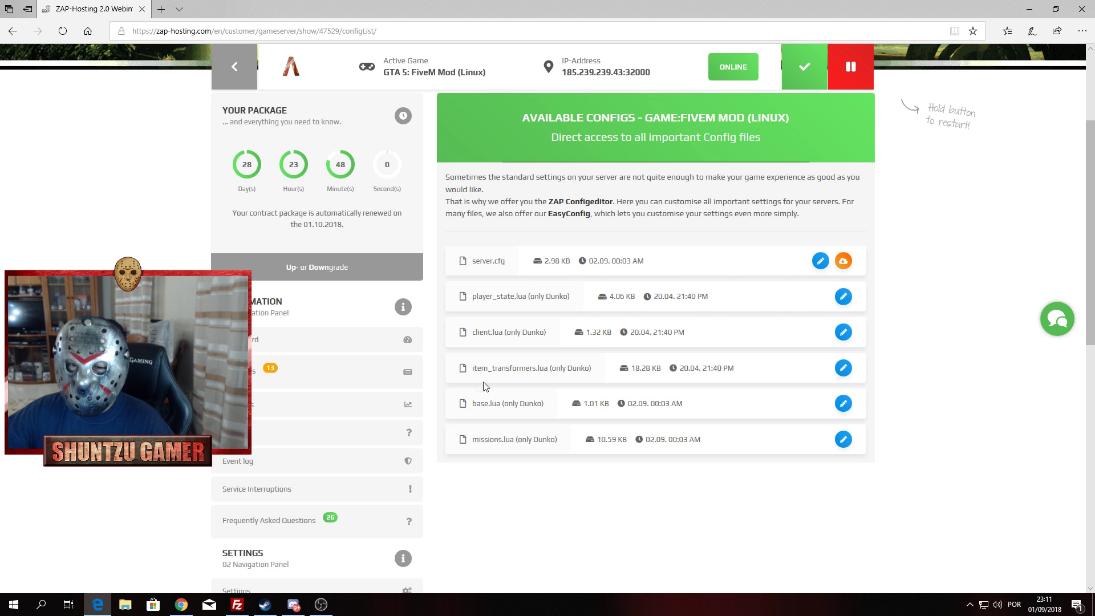
scroll(256, 450, "down", 3)
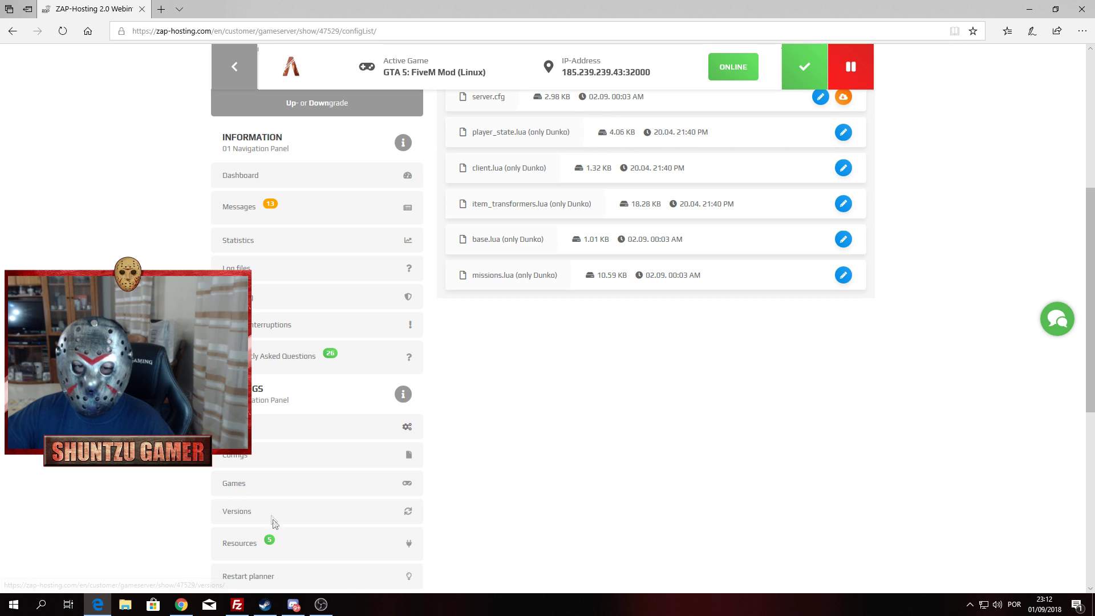
Reopen the gameserver settings, expand the Dunko vRP settings, and examine the affected files and possible language codes
scroll(264, 479, "down", 2)
left_click(265, 354)
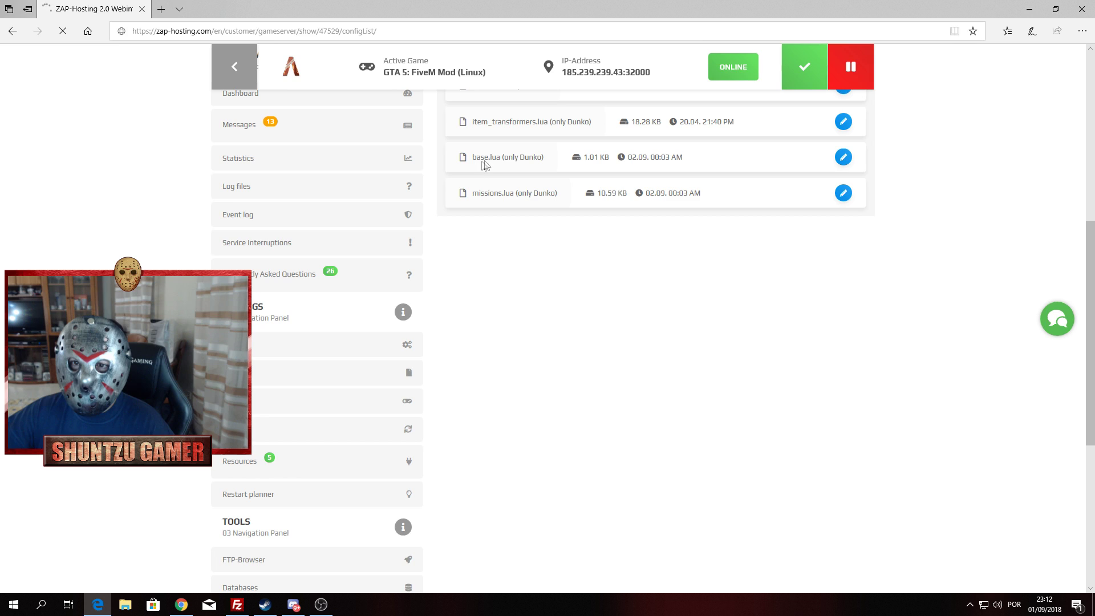
scroll(538, 485, "down", 4)
scroll(537, 484, "down", 10)
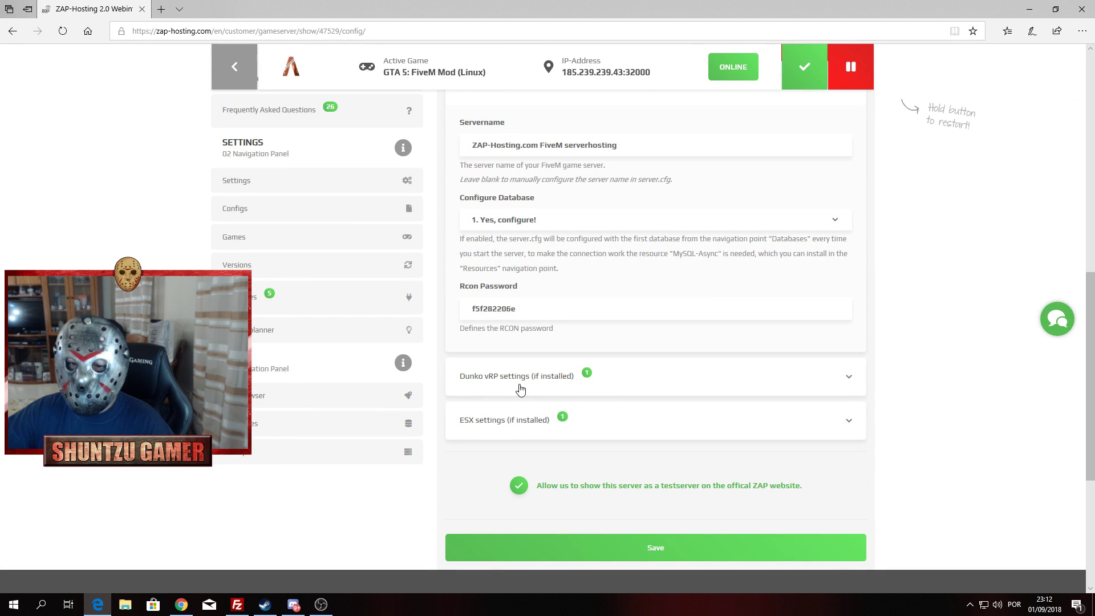
left_click(518, 386)
scroll(516, 388, "down", 2)
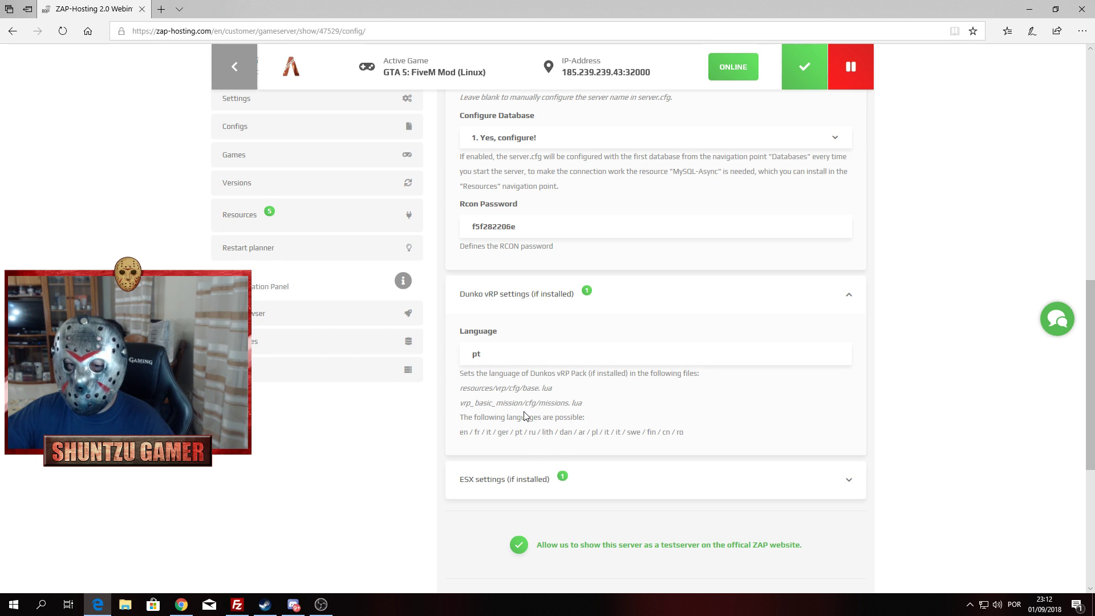
scroll(524, 415, "up", 15)
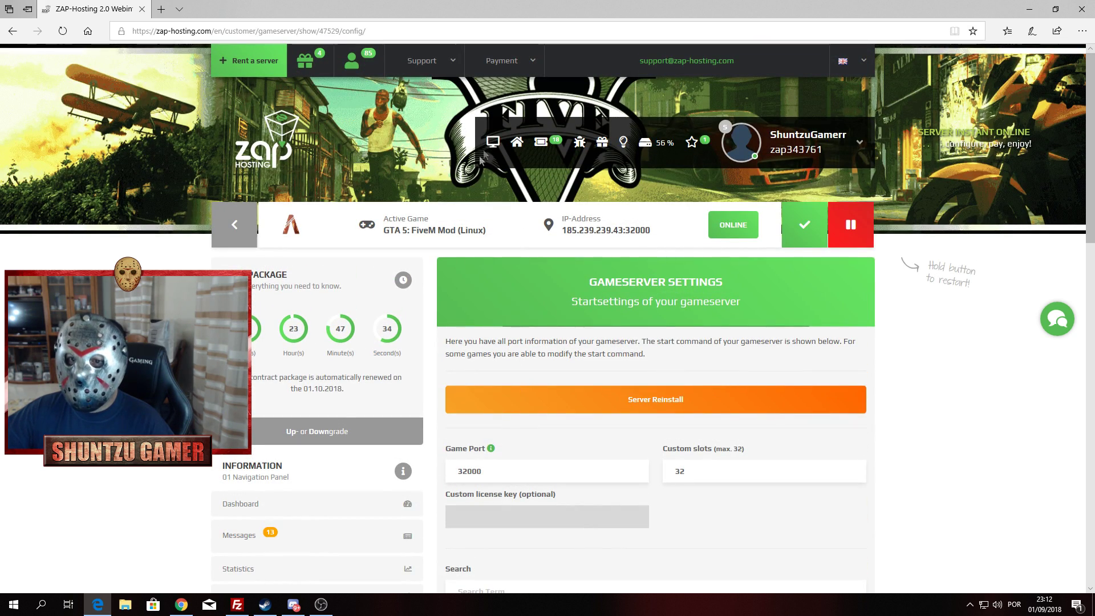
Open the gameserver's dashboard and examine its status details and the CPU, RAM and slot usage
scroll(288, 479, "down", 4)
left_click(240, 257)
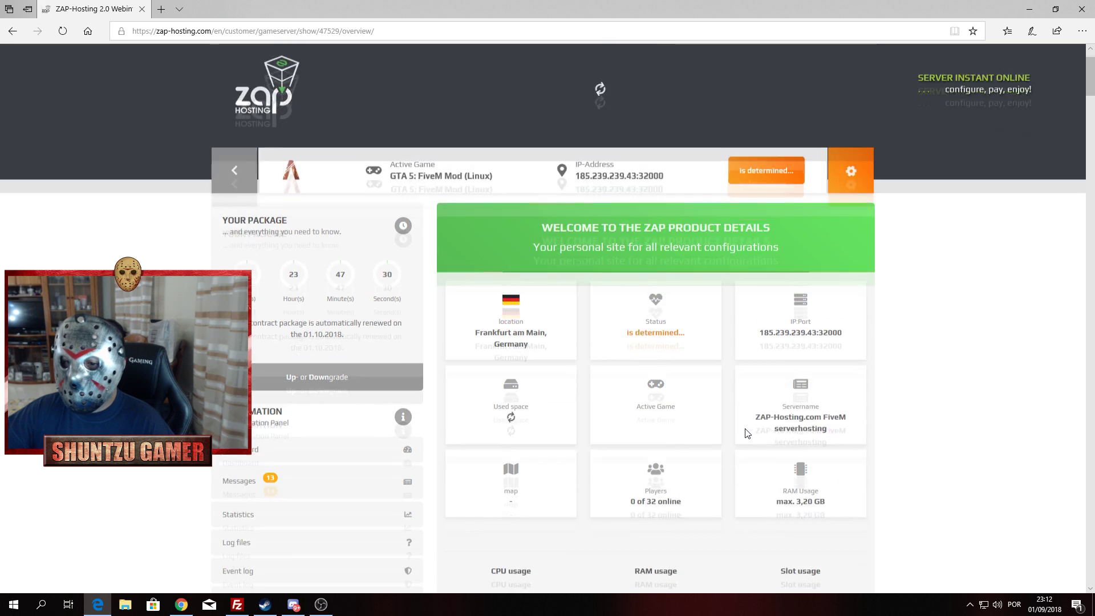
scroll(747, 433, "down", 2)
scroll(833, 424, "down", 3)
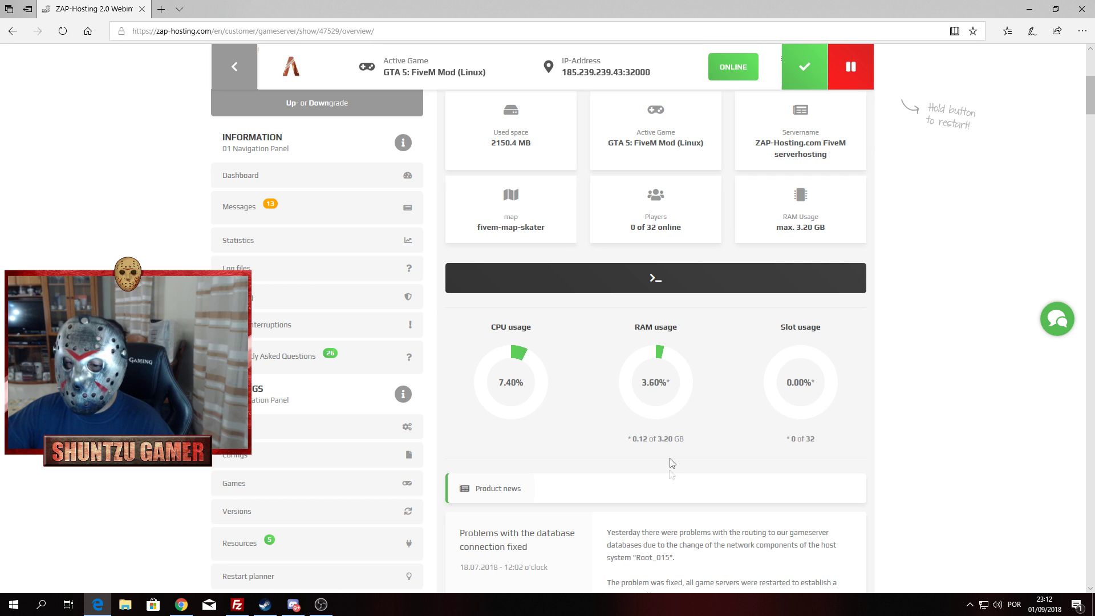
scroll(670, 496, "up", 5)
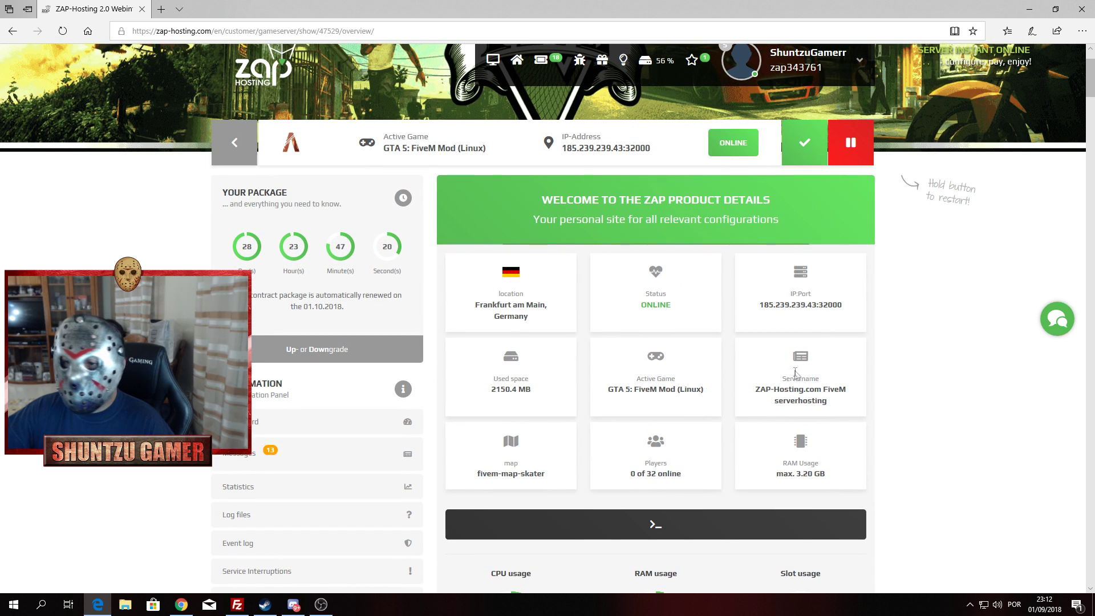
Stop the FiveM gameserver and check its status on the dashboard
left_click(846, 147)
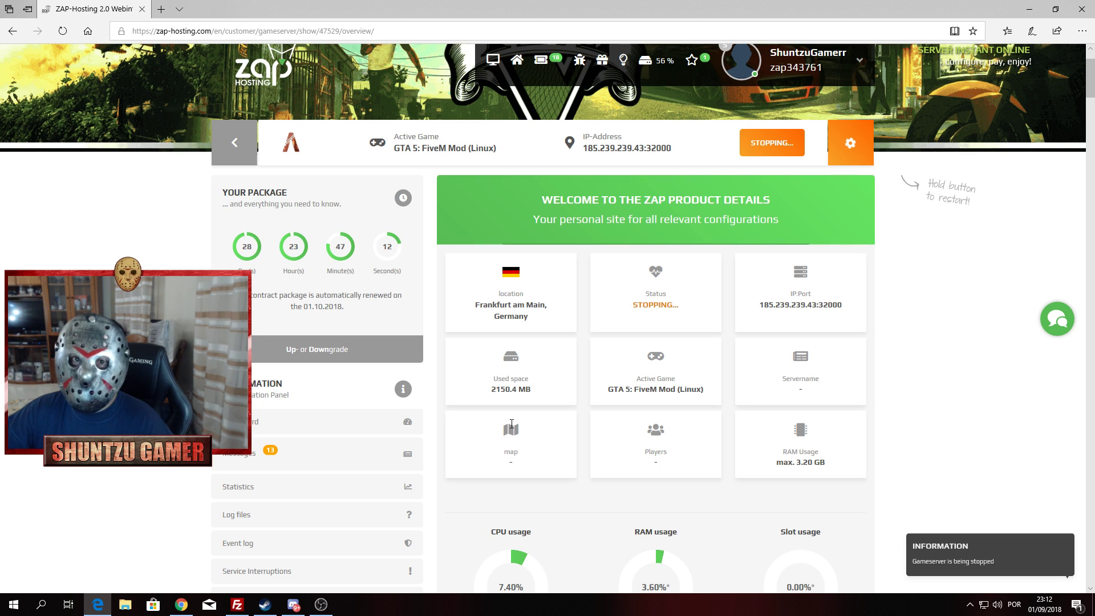
scroll(631, 438, "down", 2)
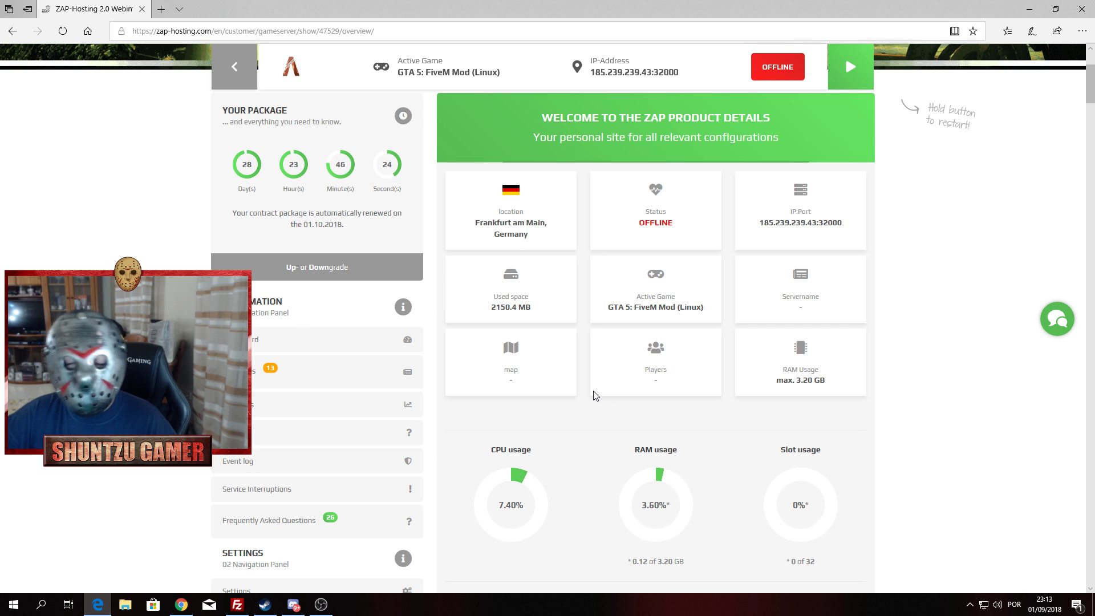
scroll(612, 413, "up", 2)
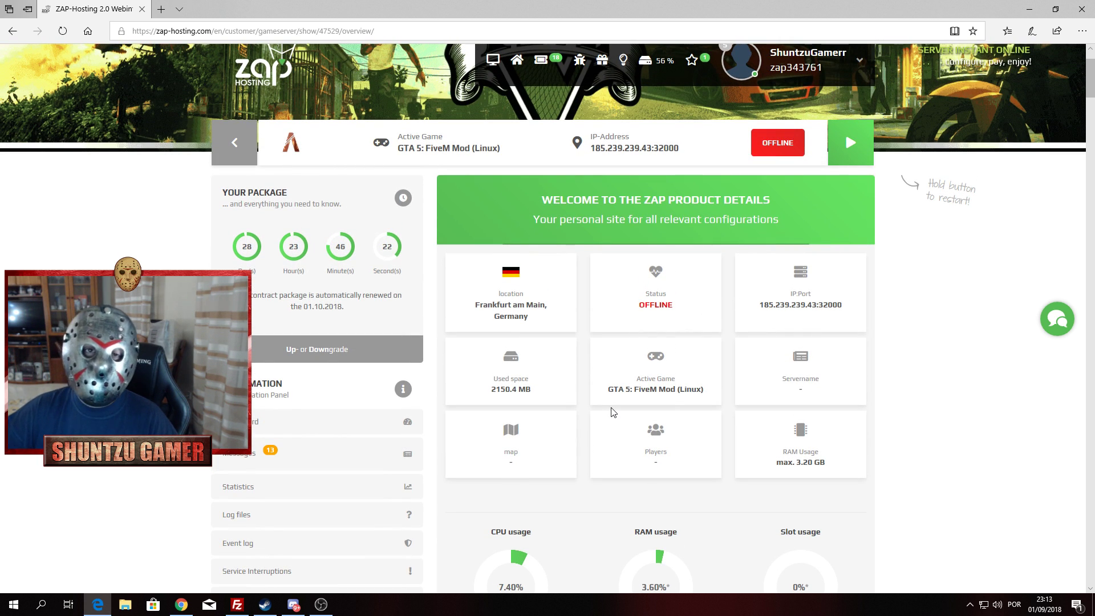